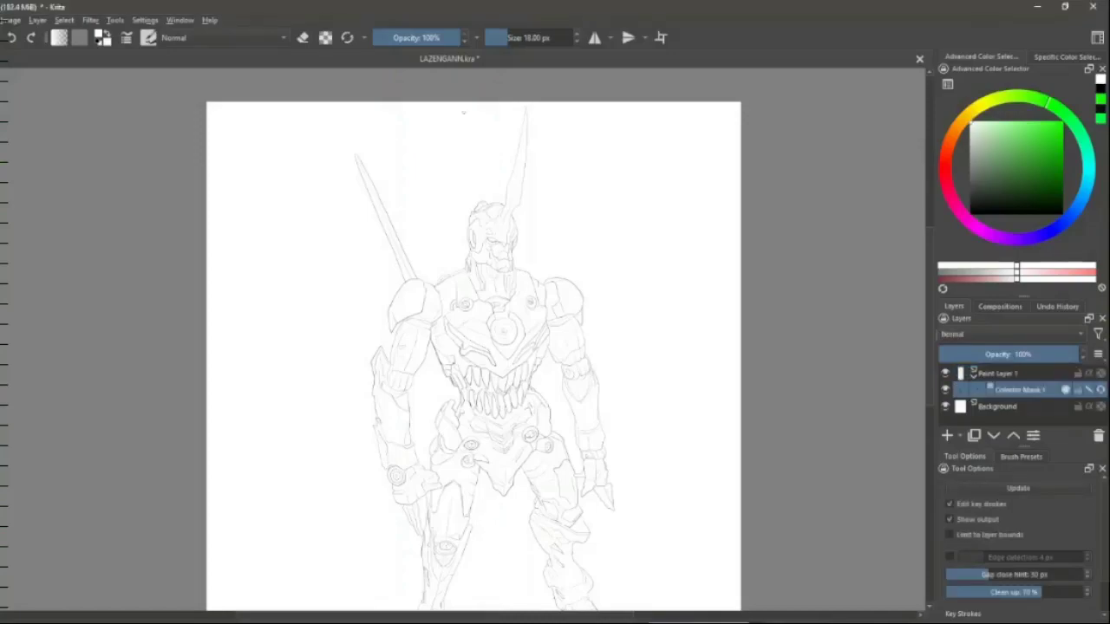
# - Add a new layer, switch to canvas-only mode, and ink a line down the horn
pyautogui.press('1')
pyautogui.press('Tab')
pyautogui.moveTo(499, 213); pyautogui.dragTo(512, 303)
pyautogui.hotkey('ctrl', 'z')
pyautogui.moveTo(533, 113); pyautogui.dragTo(489, 334)
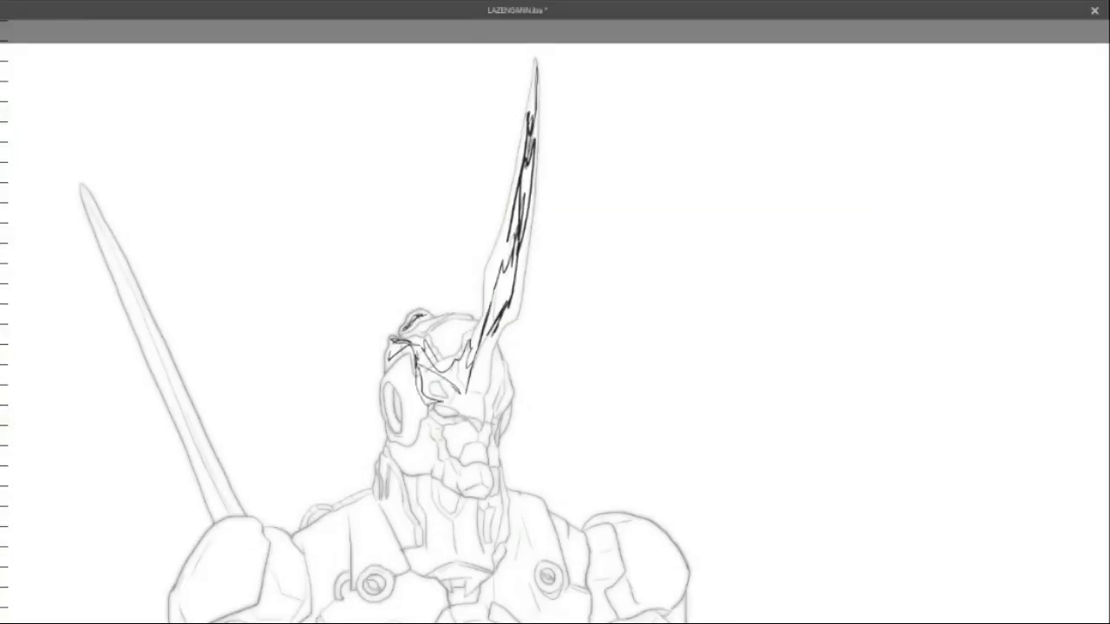
# - Scribble black shadows along the jaw, chin, neck, chest and both shoulders
pyautogui.scroll(1, 401, 390)
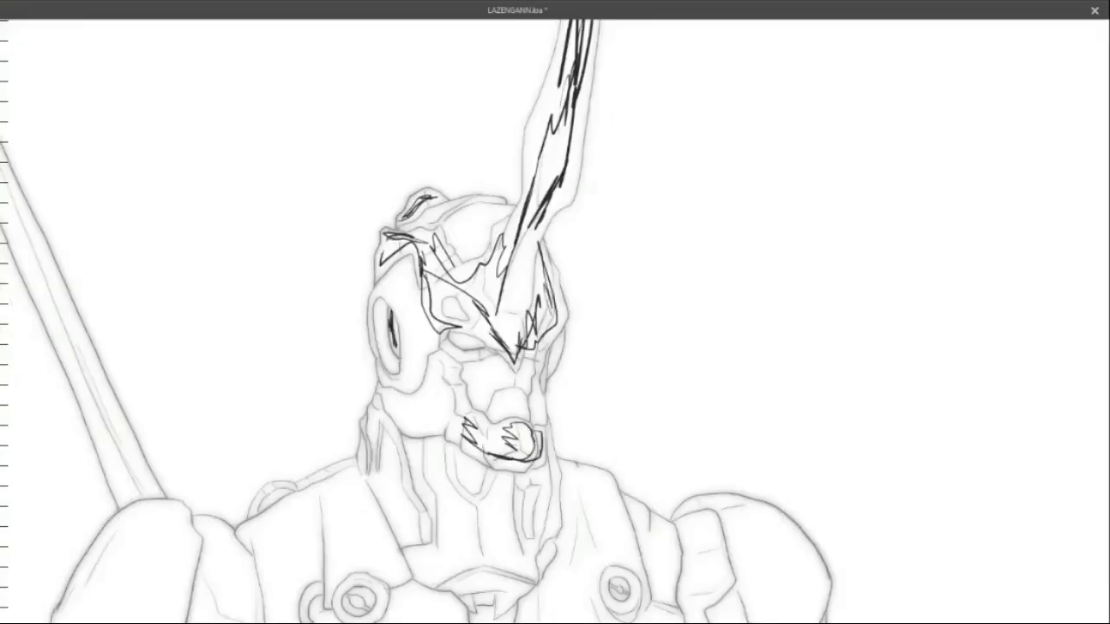
pyautogui.moveTo(381, 401); pyautogui.dragTo(464, 544)
pyautogui.moveTo(386, 417); pyautogui.dragTo(530, 560)
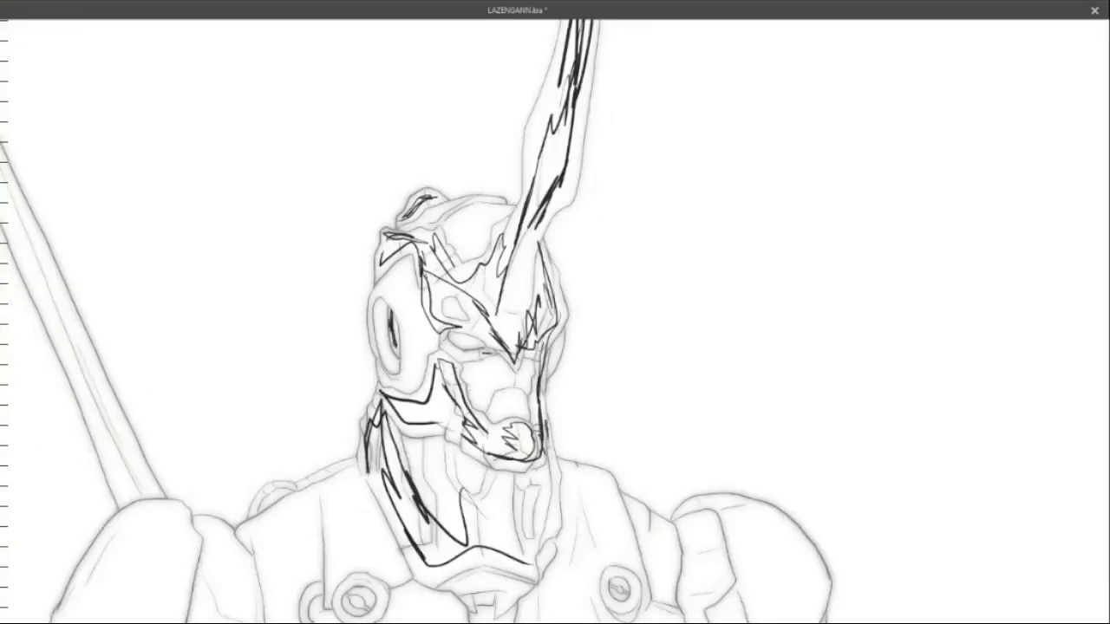
pyautogui.moveTo(433, 468); pyautogui.dragTo(531, 507)
pyautogui.moveTo(251, 529); pyautogui.dragTo(399, 572)
pyautogui.moveTo(568, 472); pyautogui.dragTo(642, 555)
pyautogui.moveTo(581, 572); pyautogui.dragTo(681, 620)
# - Ink black shadows on the sword, shoulder plates, chest emblem, jaw and mouth
pyautogui.hscroll(-3, 555, 321)
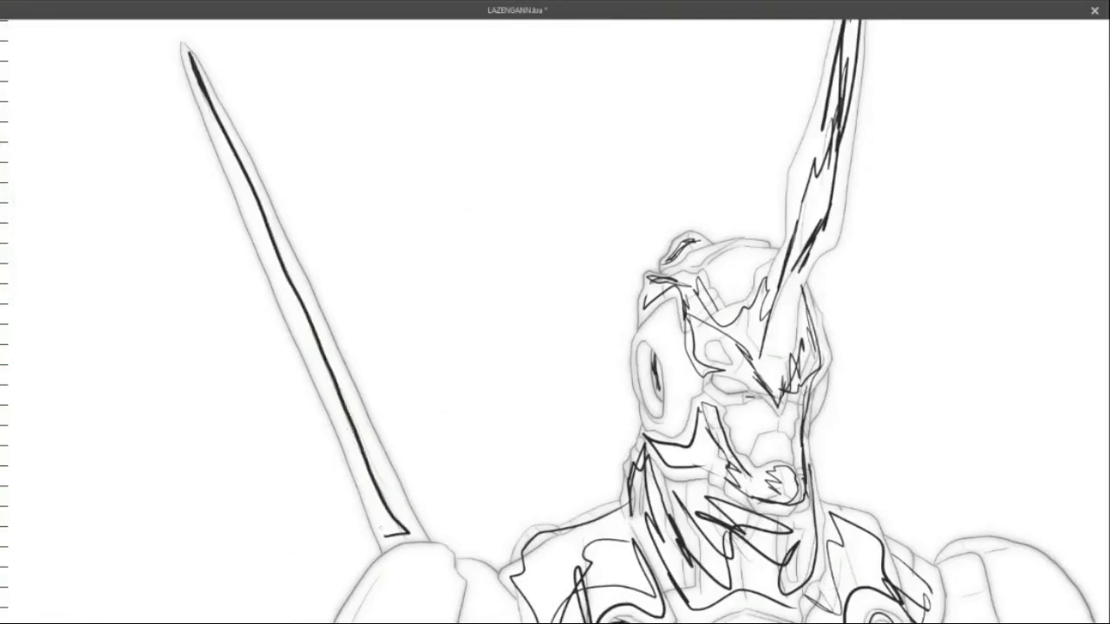
pyautogui.moveTo(203, 104); pyautogui.dragTo(385, 537)
pyautogui.scroll(-3, 555, 321)
pyautogui.moveTo(340, 343)
pyautogui.mouseDown()
pyautogui.moveTo(499, 173)
pyautogui.moveTo(530, 325)
pyautogui.mouseUp()
pyautogui.moveTo(728, 217); pyautogui.dragTo(824, 403)
pyautogui.moveTo(820, 223); pyautogui.dragTo(572, 295)
pyautogui.moveTo(573, 294)
pyautogui.mouseDown()
pyautogui.moveTo(776, 498)
pyautogui.moveTo(599, 459)
pyautogui.mouseUp()
pyautogui.moveTo(607, 503); pyautogui.dragTo(620, 577)
pyautogui.moveTo(507, 347); pyautogui.dragTo(598, 460)
pyautogui.moveTo(533, 299); pyautogui.dragTo(581, 414)
# - Shade the right chest edge, chin, left forearm plate and hand with black strokes
pyautogui.moveTo(832, 278); pyautogui.dragTo(785, 485)
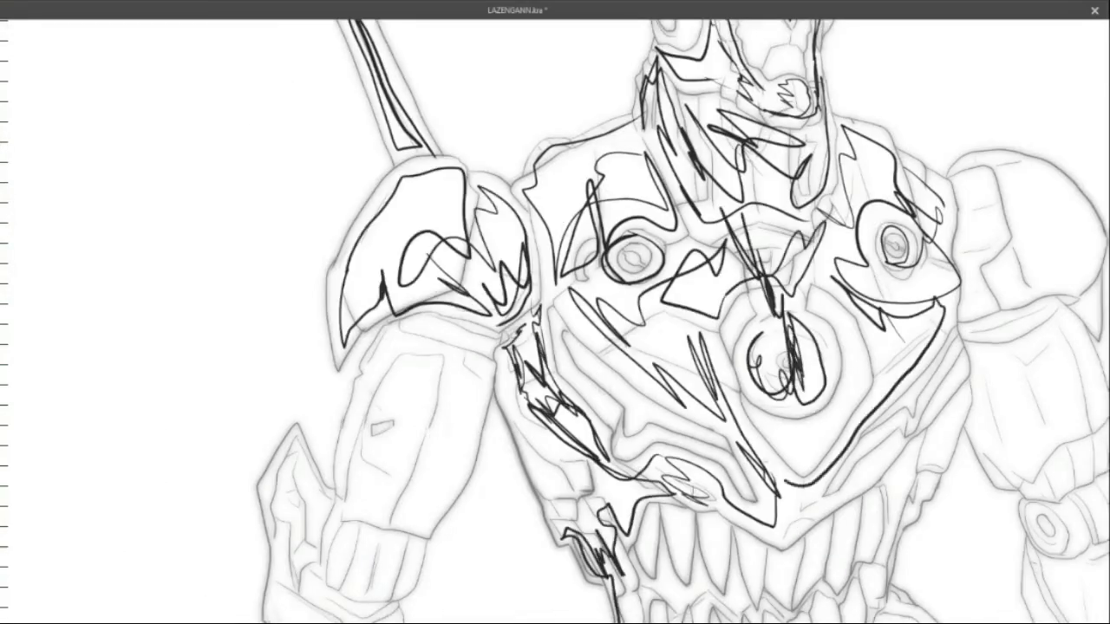
pyautogui.moveTo(964, 363); pyautogui.dragTo(811, 510)
pyautogui.moveTo(929, 477); pyautogui.dragTo(867, 611)
pyautogui.moveTo(945, 390); pyautogui.dragTo(875, 620)
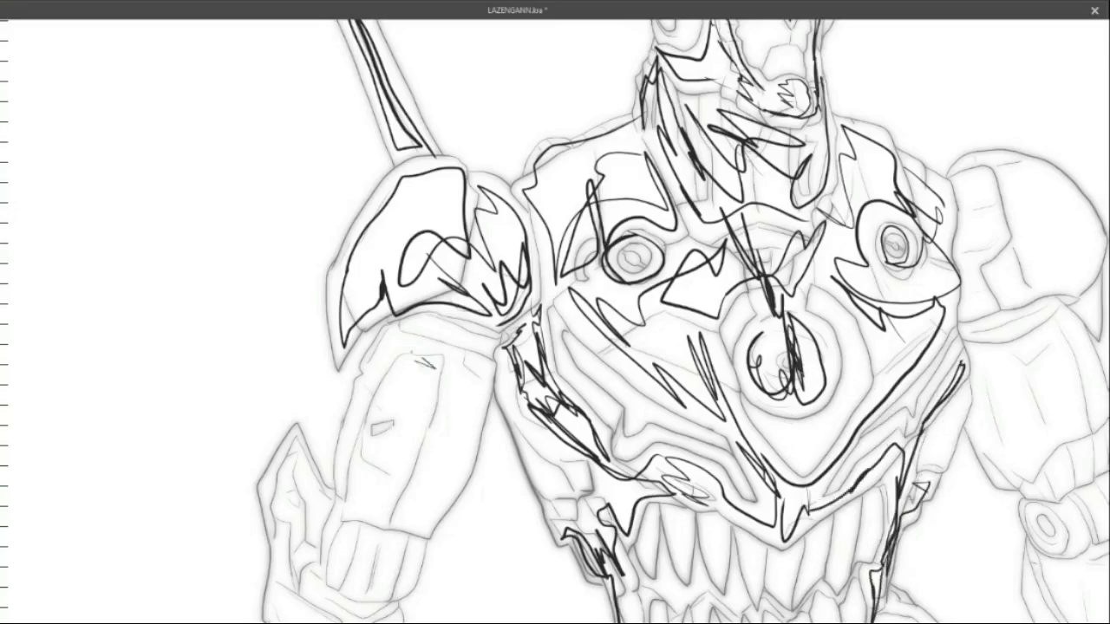
pyautogui.moveTo(385, 333); pyautogui.dragTo(334, 511)
pyautogui.moveTo(347, 472); pyautogui.dragTo(438, 499)
pyautogui.moveTo(334, 429)
pyautogui.mouseDown()
pyautogui.moveTo(290, 590)
pyautogui.moveTo(299, 620)
pyautogui.mouseUp()
# - Add black shadows on the forearm, wrist, both sides of the jaw and the chin
pyautogui.moveTo(304, 606); pyautogui.dragTo(451, 191)
pyautogui.moveTo(546, 195)
pyautogui.mouseDown()
pyautogui.moveTo(438, 338)
pyautogui.moveTo(576, 472)
pyautogui.mouseUp()
pyautogui.moveTo(511, 501); pyautogui.dragTo(520, 519)
pyautogui.moveTo(693, 261); pyautogui.dragTo(434, 390)
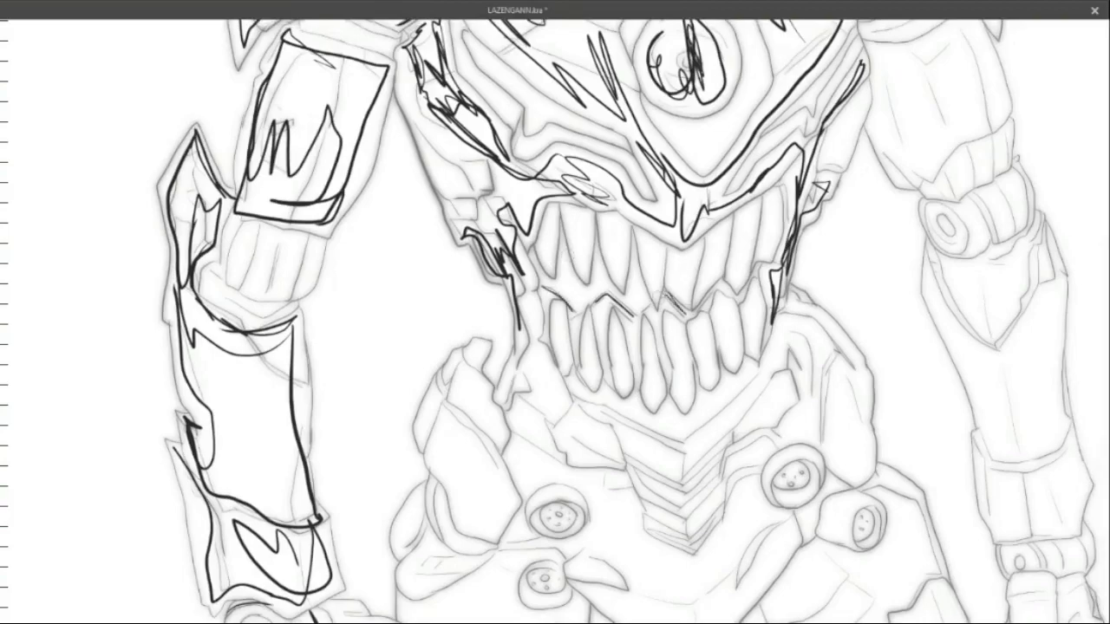
pyautogui.moveTo(794, 299); pyautogui.dragTo(850, 416)
pyautogui.moveTo(807, 330); pyautogui.dragTo(741, 507)
pyautogui.moveTo(603, 485); pyautogui.dragTo(789, 529)
pyautogui.moveTo(520, 299); pyautogui.dragTo(598, 460)
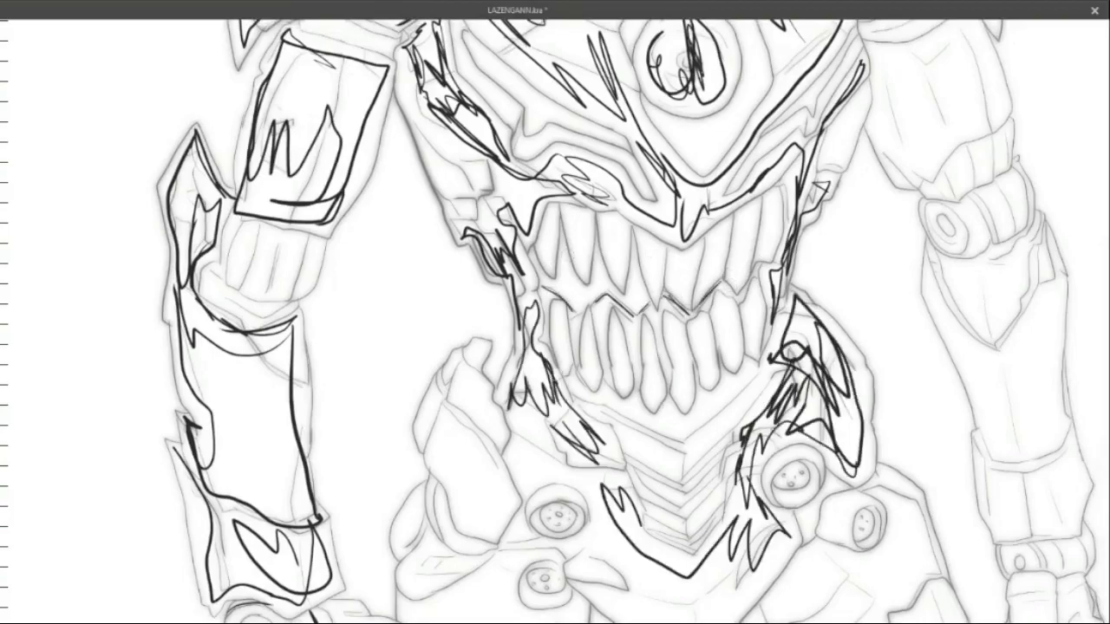
# - Ink black shadows on the chest pieces, lower circles and right shoulder
pyautogui.moveTo(477, 347); pyautogui.dragTo(434, 537)
pyautogui.moveTo(460, 451); pyautogui.dragTo(407, 581)
pyautogui.moveTo(780, 547); pyautogui.dragTo(810, 620)
pyautogui.moveTo(867, 468); pyautogui.dragTo(927, 607)
pyautogui.moveTo(880, 503); pyautogui.dragTo(832, 546)
pyautogui.moveTo(763, 455); pyautogui.dragTo(836, 529)
pyautogui.moveTo(534, 450); pyautogui.dragTo(616, 538)
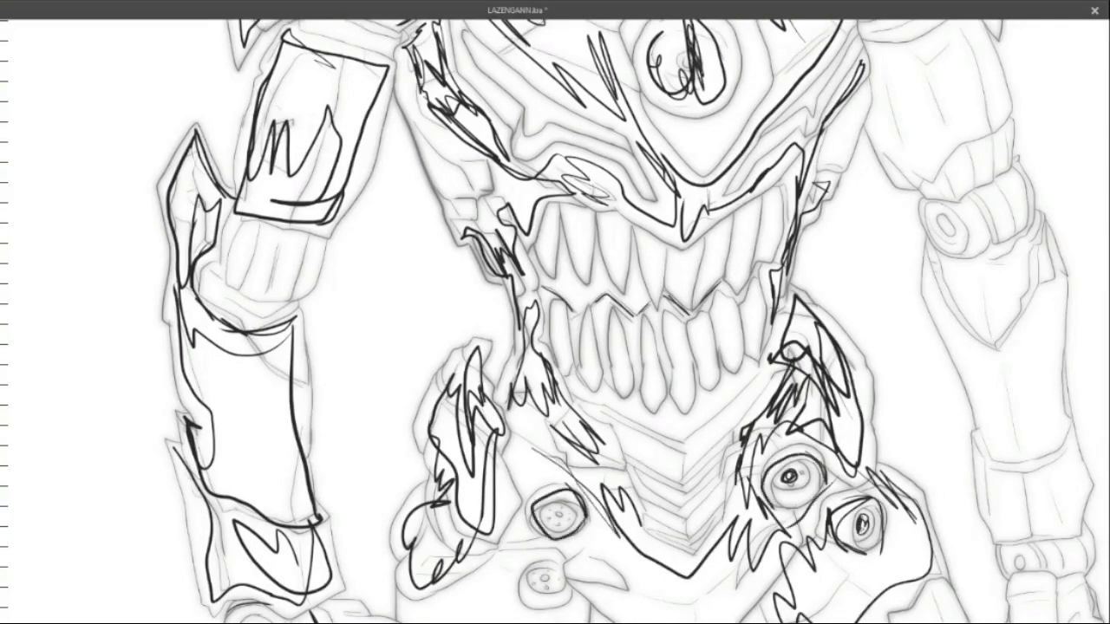
pyautogui.moveTo(548, 425); pyautogui.dragTo(564, 438)
pyautogui.moveTo(520, 469); pyautogui.dragTo(645, 607)
pyautogui.moveTo(693, 260); pyautogui.dragTo(342, 495)
pyautogui.moveTo(520, 113); pyautogui.dragTo(702, 581)
# - Ink black shadows down both arms, the centre V shape, left knee and right thigh
pyautogui.moveTo(555, 485); pyautogui.dragTo(520, 164)
pyautogui.moveTo(598, 227); pyautogui.dragTo(678, 446)
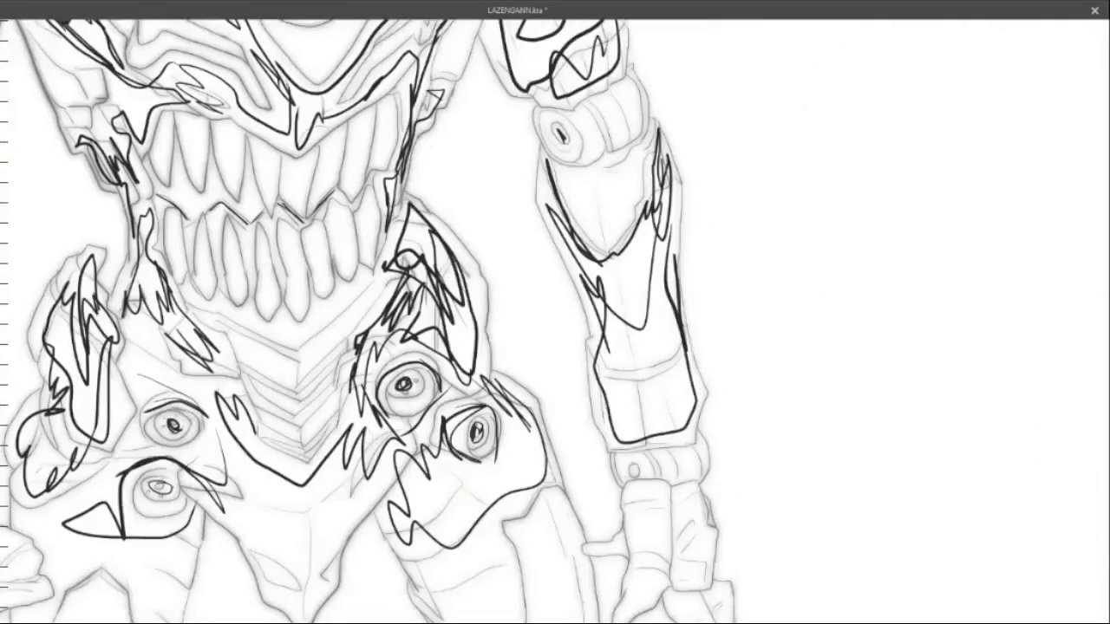
pyautogui.moveTo(665, 264); pyautogui.dragTo(914, 119)
pyautogui.moveTo(910, 295); pyautogui.dragTo(953, 438)
pyautogui.moveTo(489, 333); pyautogui.dragTo(624, 329)
pyautogui.moveTo(286, 525); pyautogui.dragTo(399, 542)
pyautogui.moveTo(330, 416); pyautogui.dragTo(278, 606)
pyautogui.moveTo(347, 468); pyautogui.dragTo(399, 572)
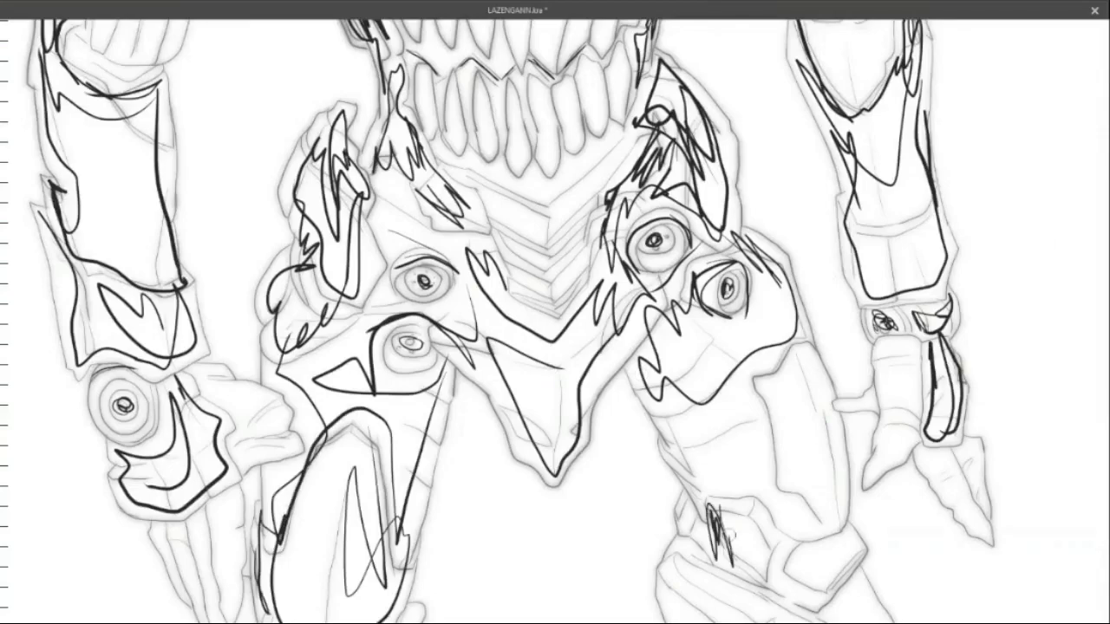
# - Add zigzag shadows and knee eye detail across the right and left legs
pyautogui.moveTo(676, 364); pyautogui.dragTo(832, 547)
pyautogui.moveTo(555, 520); pyautogui.dragTo(503, 225)
pyautogui.moveTo(685, 355); pyautogui.dragTo(815, 346)
pyautogui.moveTo(642, 260); pyautogui.dragTo(737, 391)
pyautogui.moveTo(763, 433); pyautogui.dragTo(824, 547)
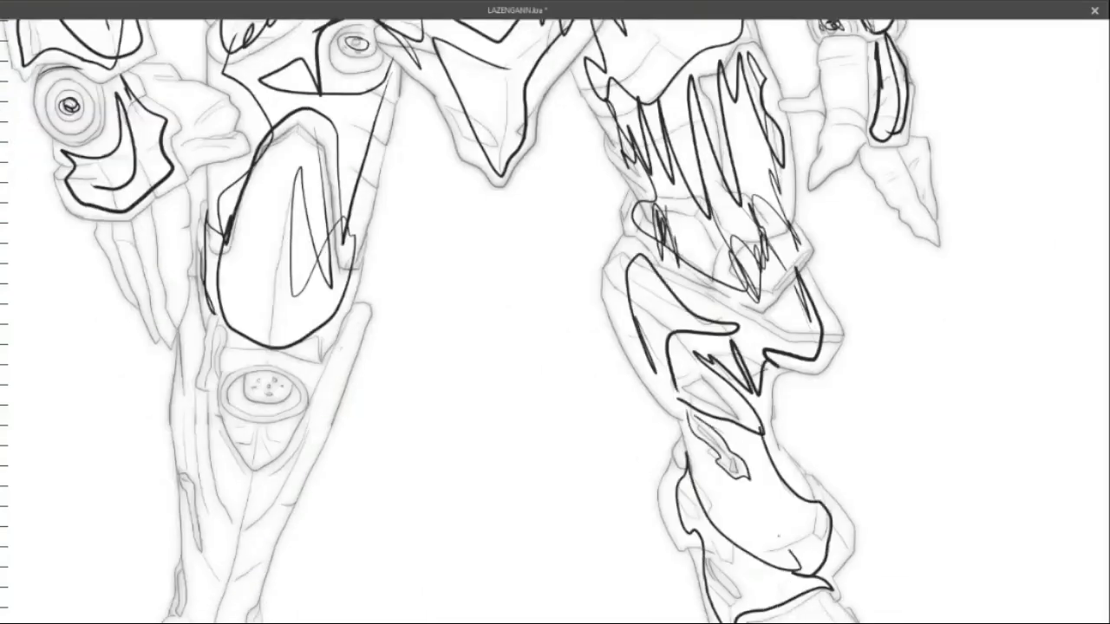
pyautogui.moveTo(225, 373); pyautogui.dragTo(304, 416)
pyautogui.moveTo(321, 373); pyautogui.dragTo(260, 554)
# - Shade the lower left leg, boot, flame-like shin shadows and the foot in black
pyautogui.moveTo(286, 433); pyautogui.dragTo(226, 607)
pyautogui.moveTo(451, 364); pyautogui.dragTo(486, 529)
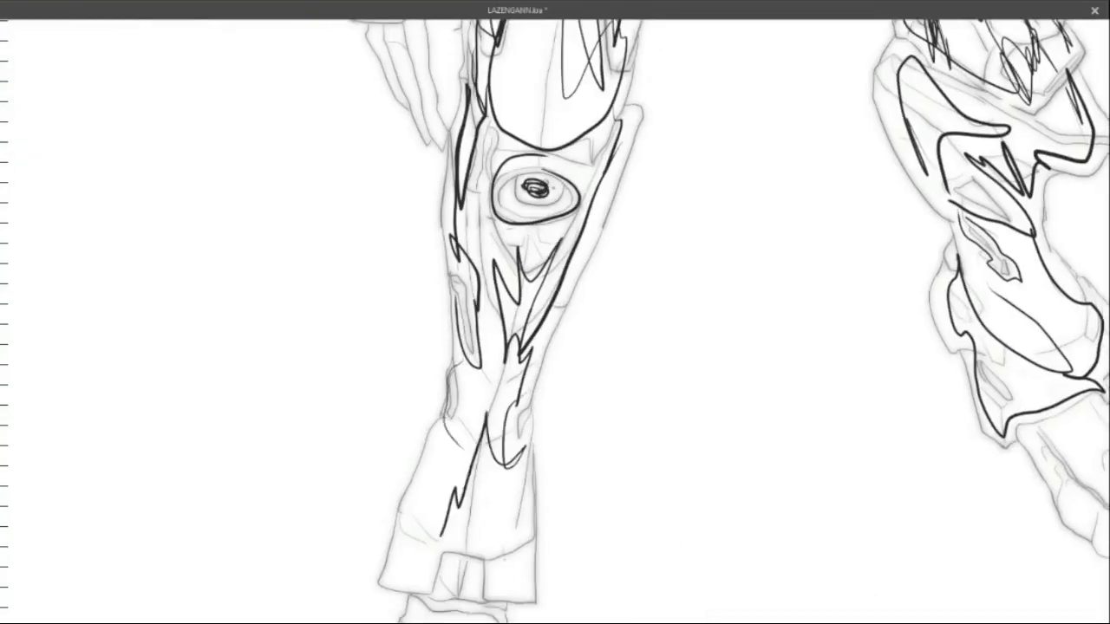
pyautogui.moveTo(408, 460); pyautogui.dragTo(529, 589)
pyautogui.moveTo(321, 312)
pyautogui.mouseDown()
pyautogui.moveTo(423, 338)
pyautogui.moveTo(295, 595)
pyautogui.mouseUp()
pyautogui.moveTo(381, 399); pyautogui.dragTo(303, 563)
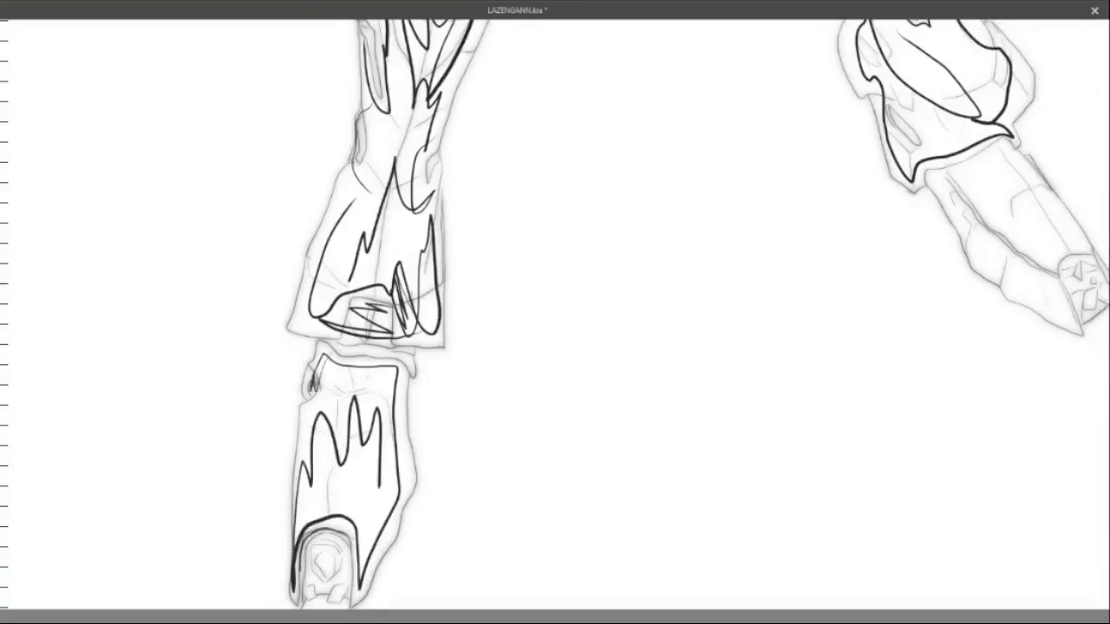
pyautogui.moveTo(988, 170)
pyautogui.mouseDown()
pyautogui.moveTo(641, 161)
pyautogui.moveTo(746, 286)
pyautogui.mouseUp()
pyautogui.moveTo(598, 156); pyautogui.dragTo(694, 295)
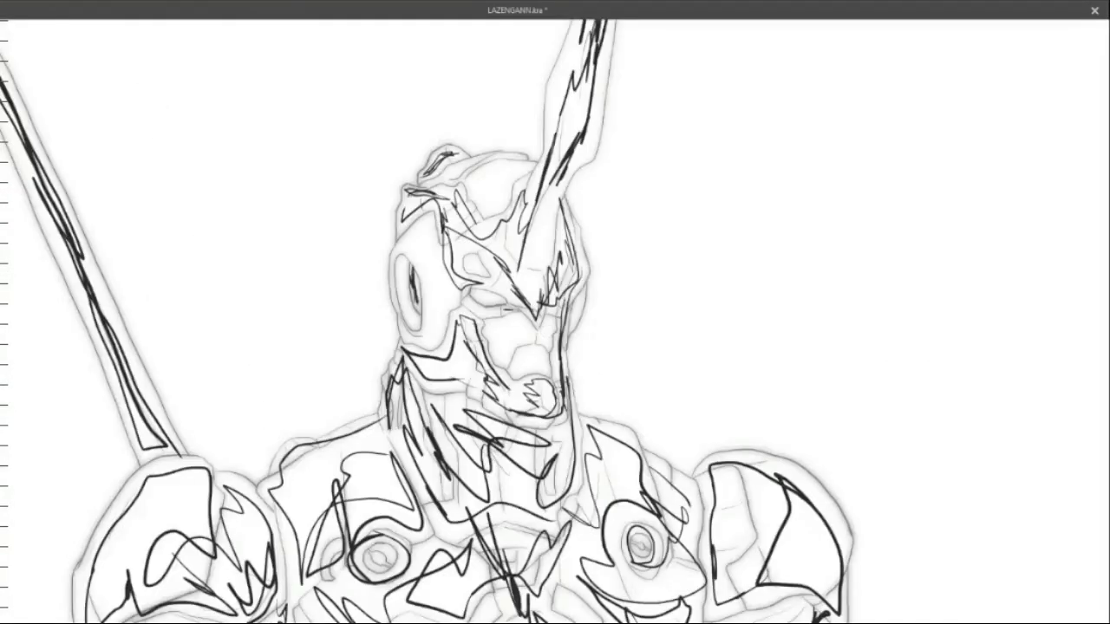
# - Touch up the head, then ink the shoulders, left torso edge and both forearms
pyautogui.moveTo(575, 291); pyautogui.dragTo(580, 324)
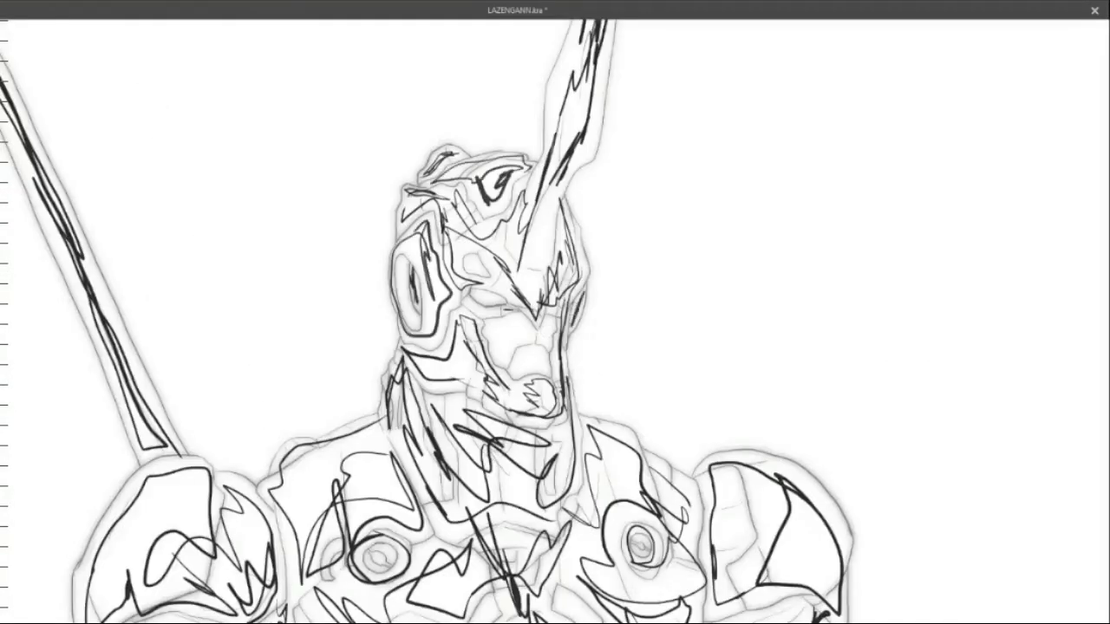
pyautogui.moveTo(555, 520); pyautogui.dragTo(574, 180)
pyautogui.moveTo(165, 278); pyautogui.dragTo(257, 307)
pyautogui.moveTo(720, 288); pyautogui.dragTo(811, 258)
pyautogui.moveTo(265, 313); pyautogui.dragTo(343, 459)
pyautogui.moveTo(174, 491); pyautogui.dragTo(113, 545)
pyautogui.moveTo(95, 484); pyautogui.dragTo(147, 574)
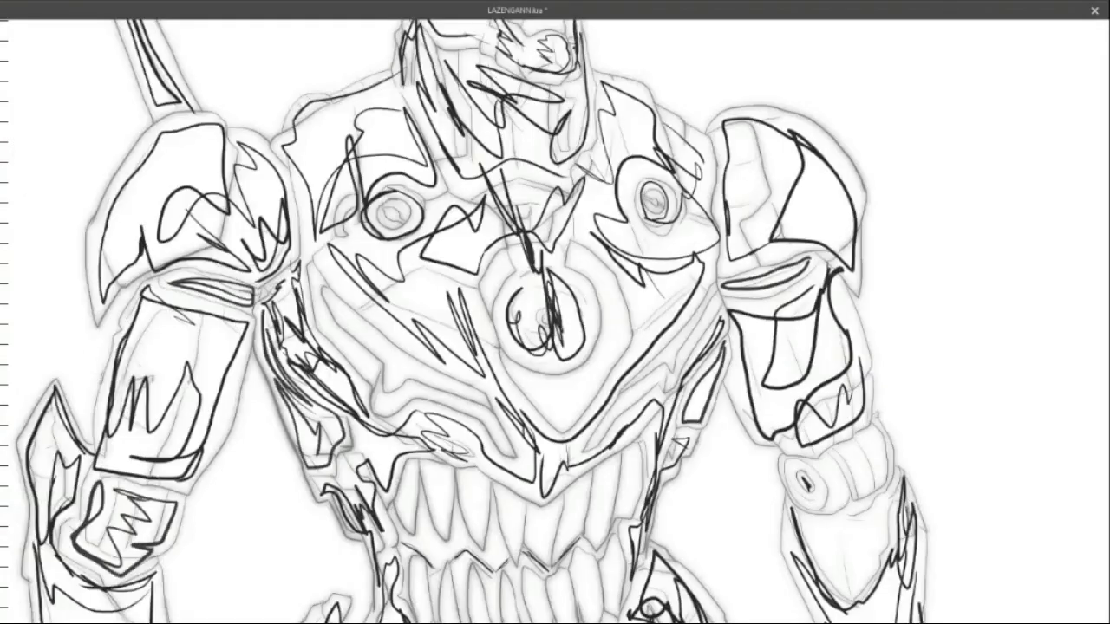
pyautogui.moveTo(815, 424); pyautogui.dragTo(892, 574)
# - Add final black shadow strokes around the mouth and chin
pyautogui.moveTo(555, 433); pyautogui.dragTo(540, 286)
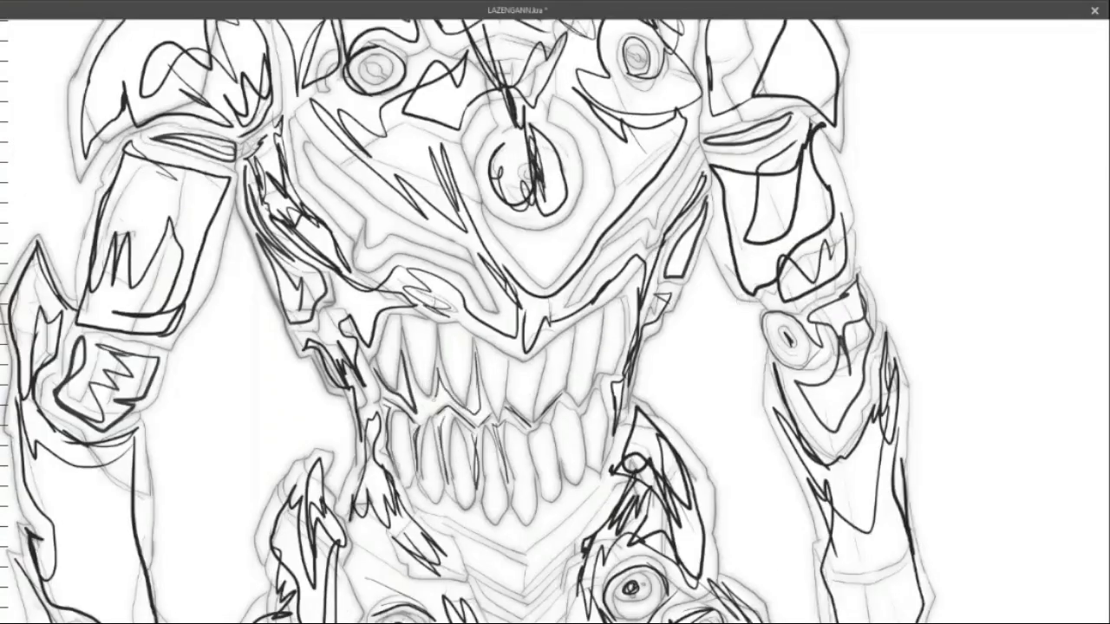
pyautogui.moveTo(598, 366); pyautogui.dragTo(583, 411)
pyautogui.moveTo(555, 520); pyautogui.dragTo(555, 130)
pyautogui.moveTo(555, 260); pyautogui.dragTo(555, 417)
pyautogui.moveTo(485, 294)
pyautogui.mouseDown()
pyautogui.moveTo(546, 447)
pyautogui.moveTo(559, 346)
pyautogui.mouseUp()
pyautogui.moveTo(637, 271); pyautogui.dragTo(564, 425)
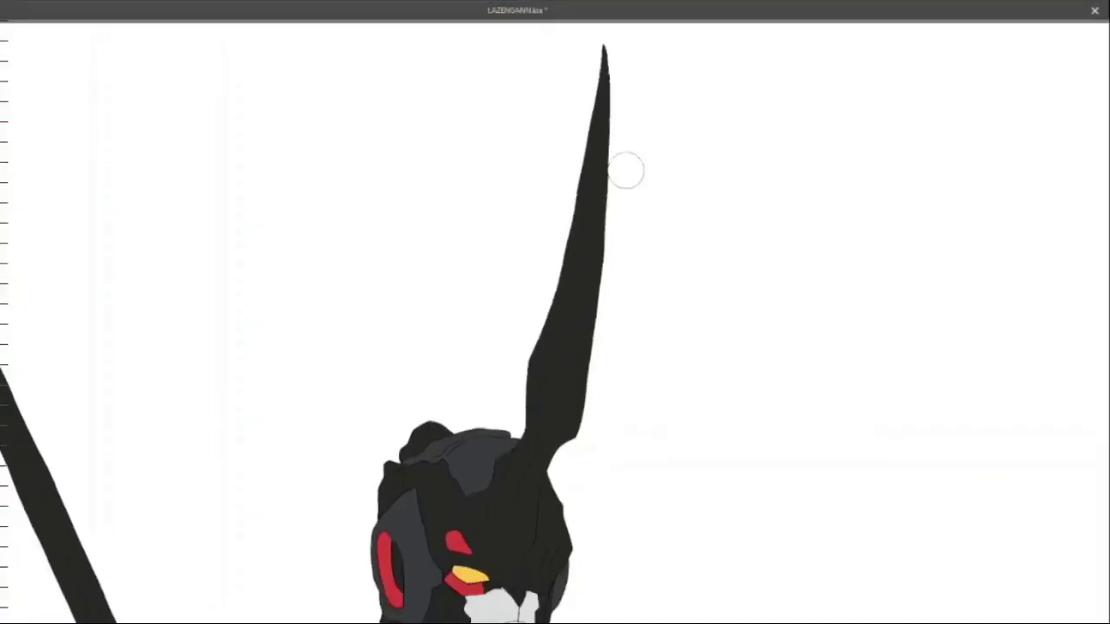
# - Paint a dark shading stroke down the left side of the horn
pyautogui.moveTo(574, 215); pyautogui.dragTo(510, 490)
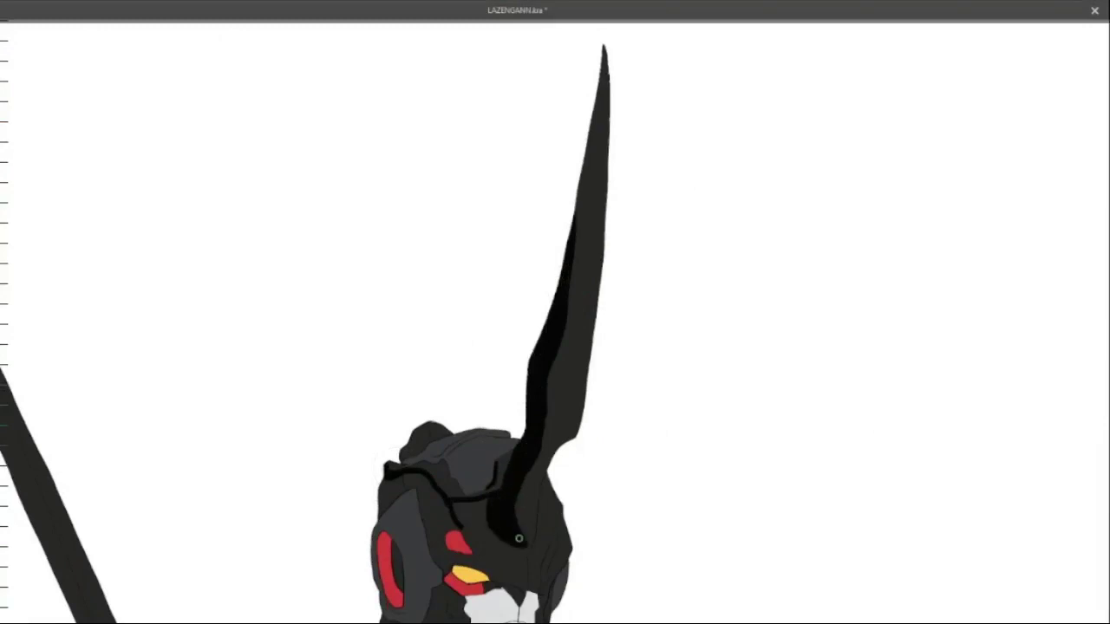
# - Paint black shading across the head, around the upper eye, inside the red oval and down the neck
pyautogui.moveTo(519, 539)
pyautogui.mouseDown()
pyautogui.moveTo(451, 521)
pyautogui.moveTo(390, 481)
pyautogui.mouseUp()
pyautogui.moveTo(607, 295); pyautogui.dragTo(580, 316)
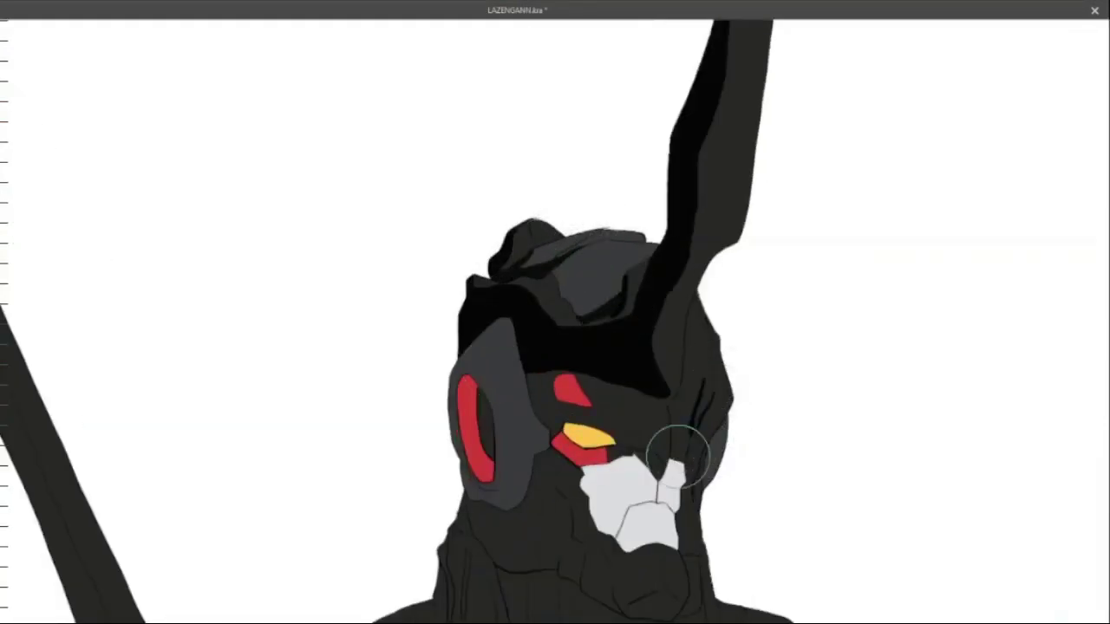
pyautogui.moveTo(554, 423); pyautogui.dragTo(575, 392)
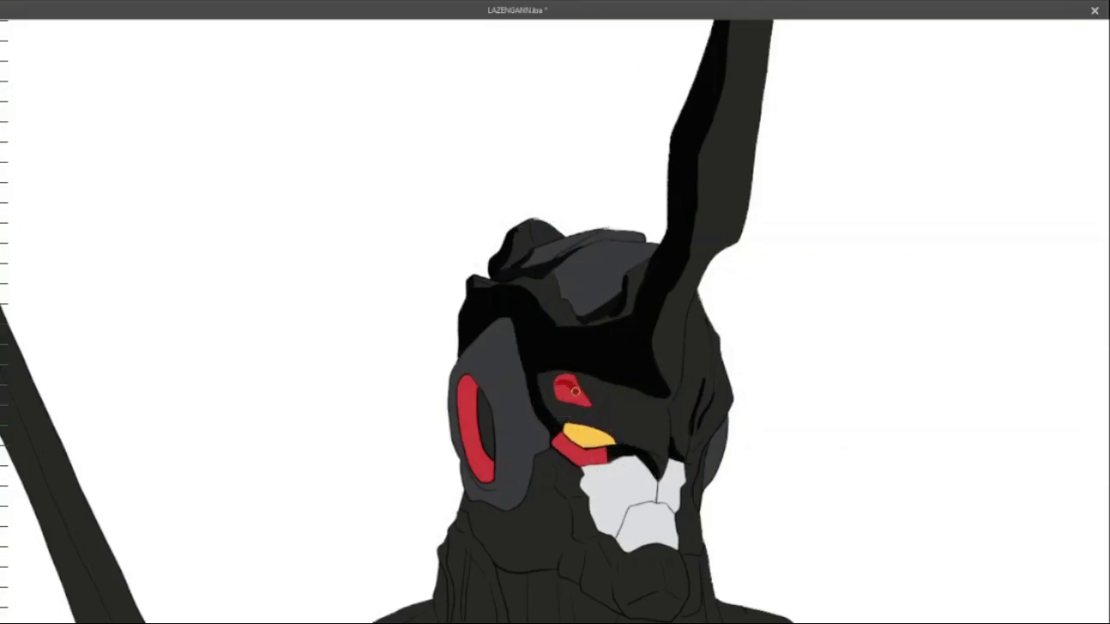
pyautogui.moveTo(468, 388)
pyautogui.mouseDown()
pyautogui.moveTo(486, 475)
pyautogui.moveTo(477, 441)
pyautogui.moveTo(503, 354)
pyautogui.moveTo(467, 353)
pyautogui.moveTo(468, 490)
pyautogui.mouseUp()
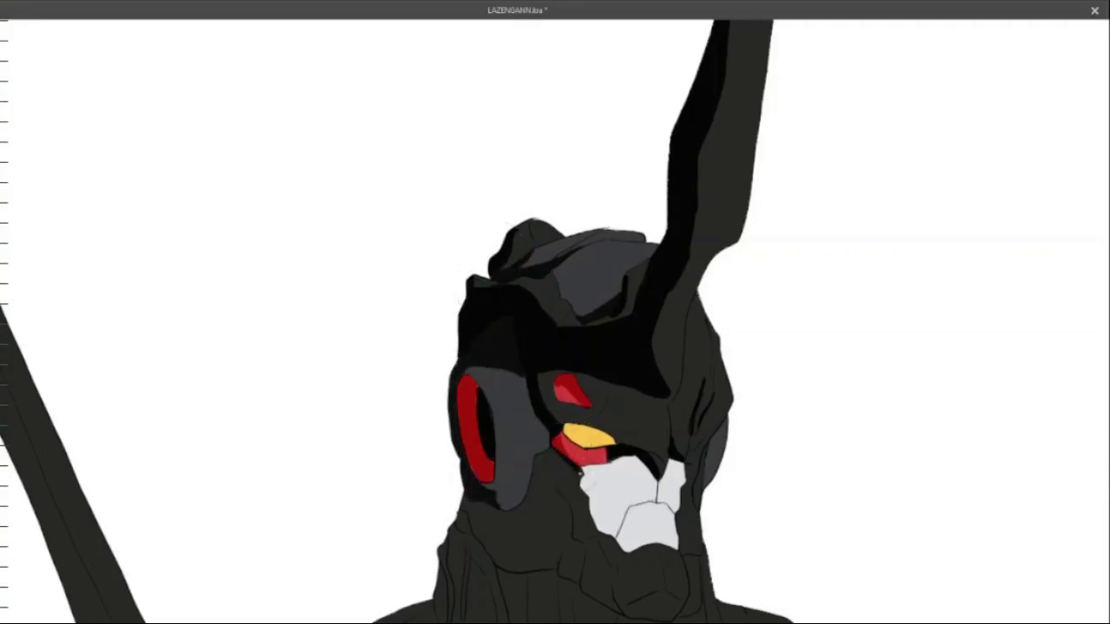
pyautogui.moveTo(574, 541)
pyautogui.mouseDown()
pyautogui.moveTo(544, 520)
pyautogui.moveTo(496, 540)
pyautogui.moveTo(475, 468)
pyautogui.mouseUp()
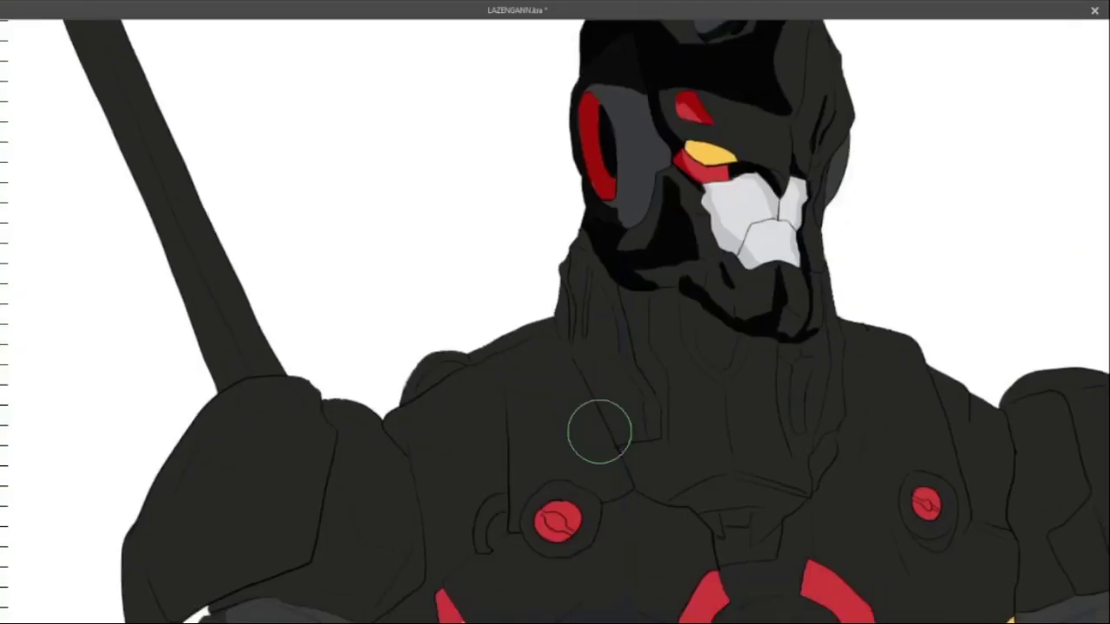
# - Paint black shadows down the neck, across the upper chest and around the red chest circle
pyautogui.moveTo(690, 299); pyautogui.dragTo(726, 362)
pyautogui.moveTo(625, 286)
pyautogui.mouseDown()
pyautogui.moveTo(675, 439)
pyautogui.moveTo(525, 350)
pyautogui.moveTo(699, 361)
pyautogui.moveTo(625, 251)
pyautogui.mouseUp()
pyautogui.moveTo(789, 356); pyautogui.dragTo(793, 429)
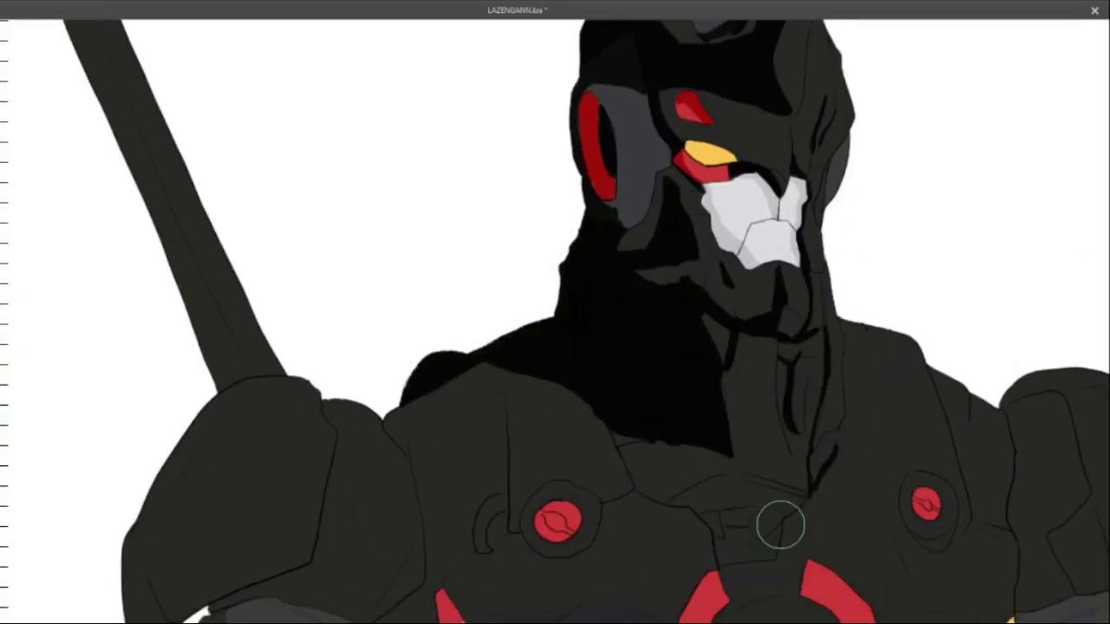
pyautogui.moveTo(724, 565); pyautogui.dragTo(808, 475)
pyautogui.moveTo(743, 466); pyautogui.dragTo(724, 480)
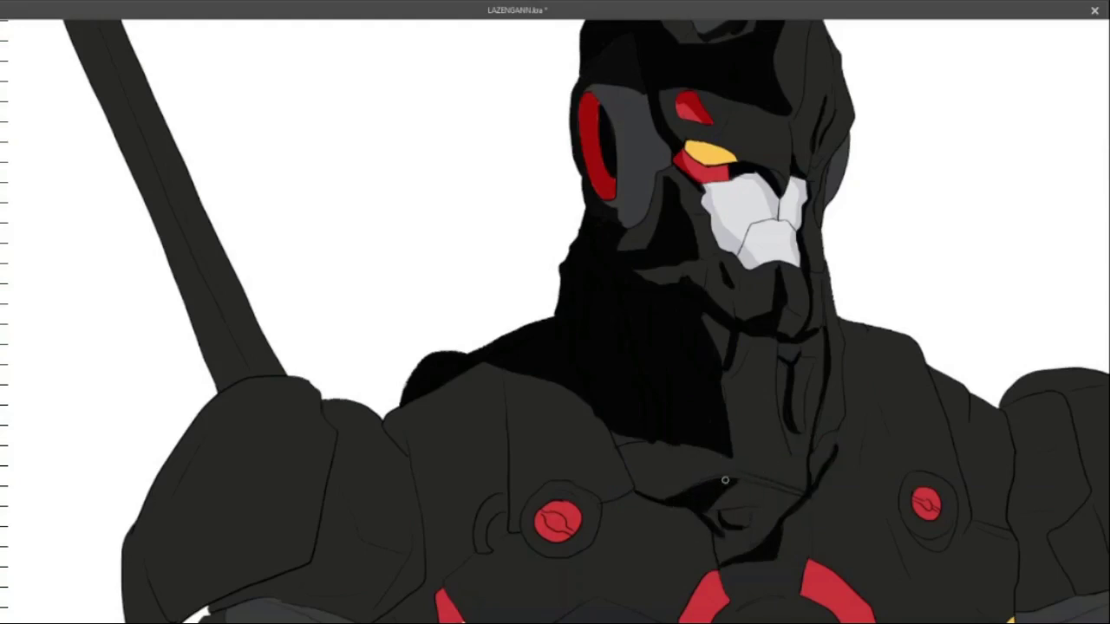
pyautogui.moveTo(506, 425); pyautogui.dragTo(506, 530)
pyautogui.moveTo(498, 490)
pyautogui.mouseDown()
pyautogui.moveTo(532, 530)
pyautogui.moveTo(508, 512)
pyautogui.mouseUp()
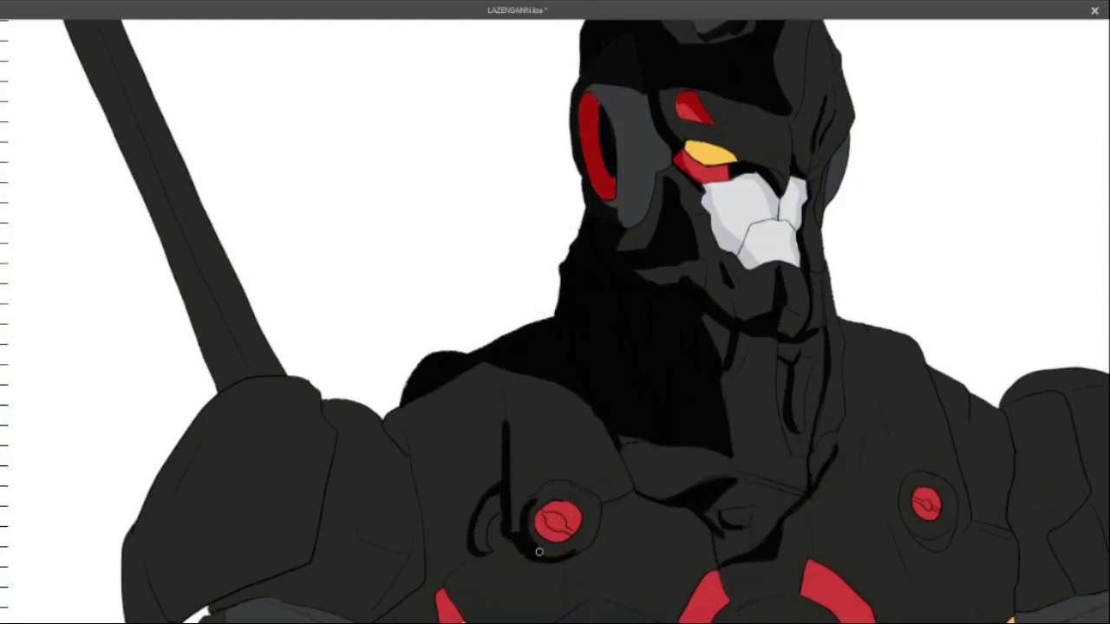
pyautogui.moveTo(600, 503); pyautogui.dragTo(656, 485)
# - Darken the shoulder armour edges, arm edge and grey armour piece with solid black
pyautogui.moveTo(243, 396); pyautogui.dragTo(389, 376)
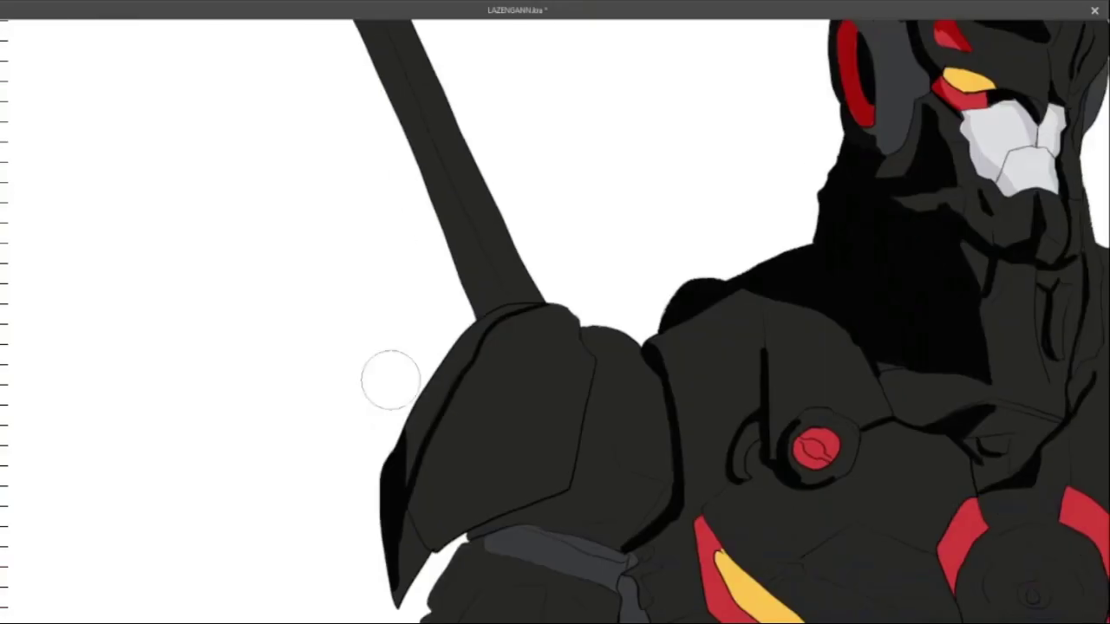
pyautogui.moveTo(530, 291); pyautogui.dragTo(401, 598)
pyautogui.moveTo(576, 408); pyautogui.dragTo(408, 602)
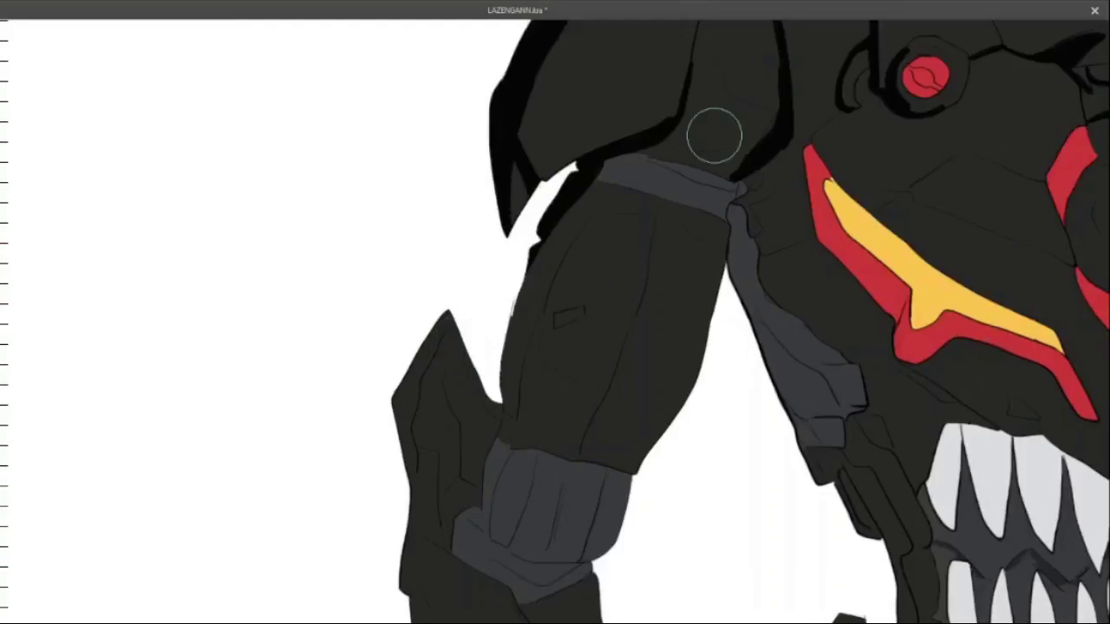
pyautogui.moveTo(693, 169); pyautogui.dragTo(854, 442)
pyautogui.moveTo(854, 360); pyautogui.dragTo(806, 438)
pyautogui.moveTo(836, 299); pyautogui.dragTo(785, 416)
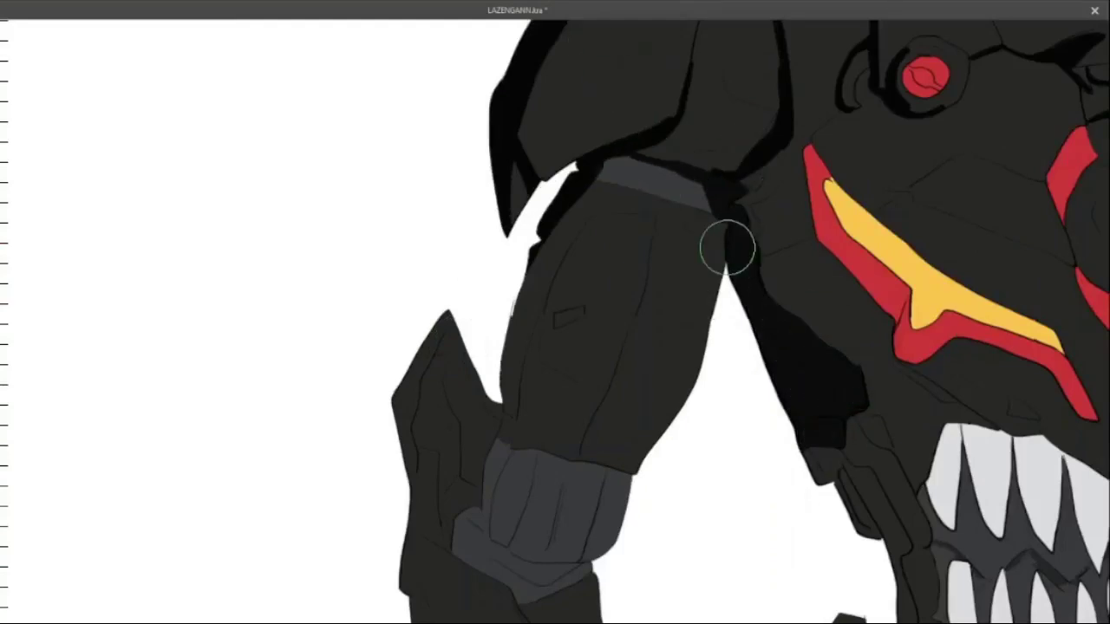
pyautogui.moveTo(685, 214)
pyautogui.mouseDown()
pyautogui.moveTo(575, 237)
pyautogui.moveTo(563, 374)
pyautogui.moveTo(436, 355)
pyautogui.moveTo(496, 428)
pyautogui.moveTo(470, 454)
pyautogui.moveTo(476, 564)
pyautogui.moveTo(510, 416)
pyautogui.moveTo(486, 497)
pyautogui.moveTo(512, 451)
pyautogui.moveTo(557, 565)
pyautogui.moveTo(469, 529)
pyautogui.moveTo(501, 543)
pyautogui.mouseUp()
# - Paint black shadows down the arm's left edge
pyautogui.scroll(-5, 402, 315)
pyautogui.moveTo(373, 251); pyautogui.dragTo(381, 446)
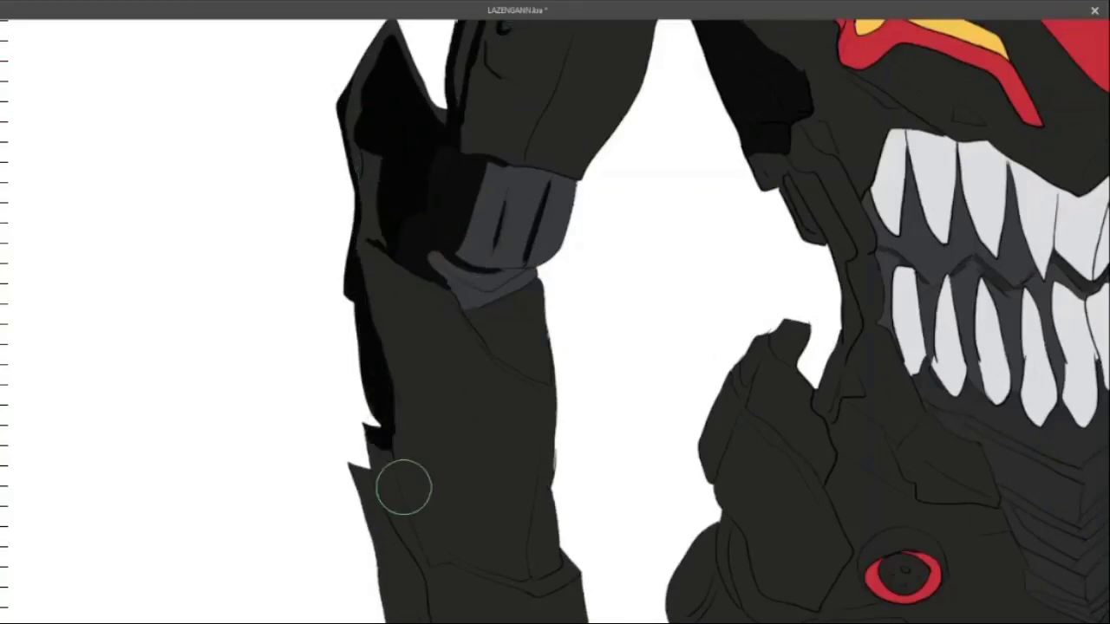
pyautogui.moveTo(404, 485); pyautogui.dragTo(408, 563)
pyautogui.moveTo(390, 468); pyautogui.dragTo(450, 501)
pyautogui.scroll(-5, 451, 501)
pyautogui.moveTo(468, 364); pyautogui.dragTo(455, 261)
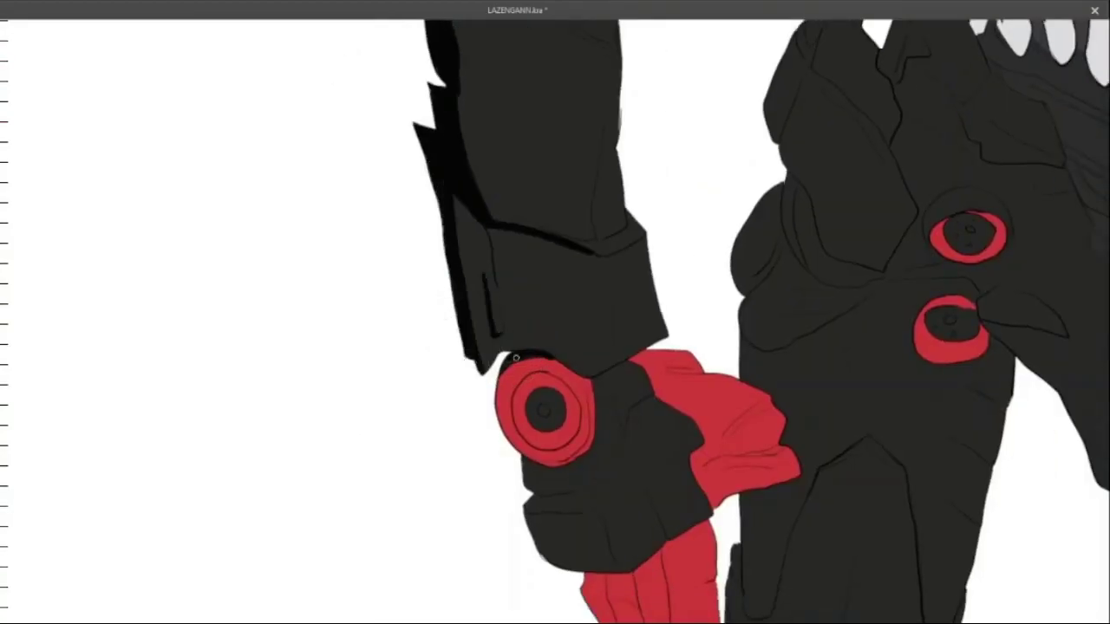
# - Shade the wrist ring rim, cuff and lower hand with black
pyautogui.moveTo(578, 380)
pyautogui.mouseDown()
pyautogui.moveTo(516, 369)
pyautogui.moveTo(529, 464)
pyautogui.moveTo(628, 446)
pyautogui.mouseUp()
pyautogui.moveTo(638, 434); pyautogui.dragTo(659, 516)
pyautogui.moveTo(589, 481); pyautogui.dragTo(612, 568)
pyautogui.moveTo(529, 507)
pyautogui.mouseDown()
pyautogui.moveTo(552, 497)
pyautogui.moveTo(539, 555)
pyautogui.mouseUp()
pyautogui.moveTo(659, 371)
pyautogui.mouseDown()
pyautogui.moveTo(698, 373)
pyautogui.moveTo(732, 444)
pyautogui.mouseUp()
# - Shade the red cloth darker red, adding dark folds down its length
pyautogui.moveTo(715, 416); pyautogui.dragTo(693, 457)
pyautogui.scroll(-4, 581, 347)
pyautogui.moveTo(582, 313); pyautogui.dragTo(607, 490)
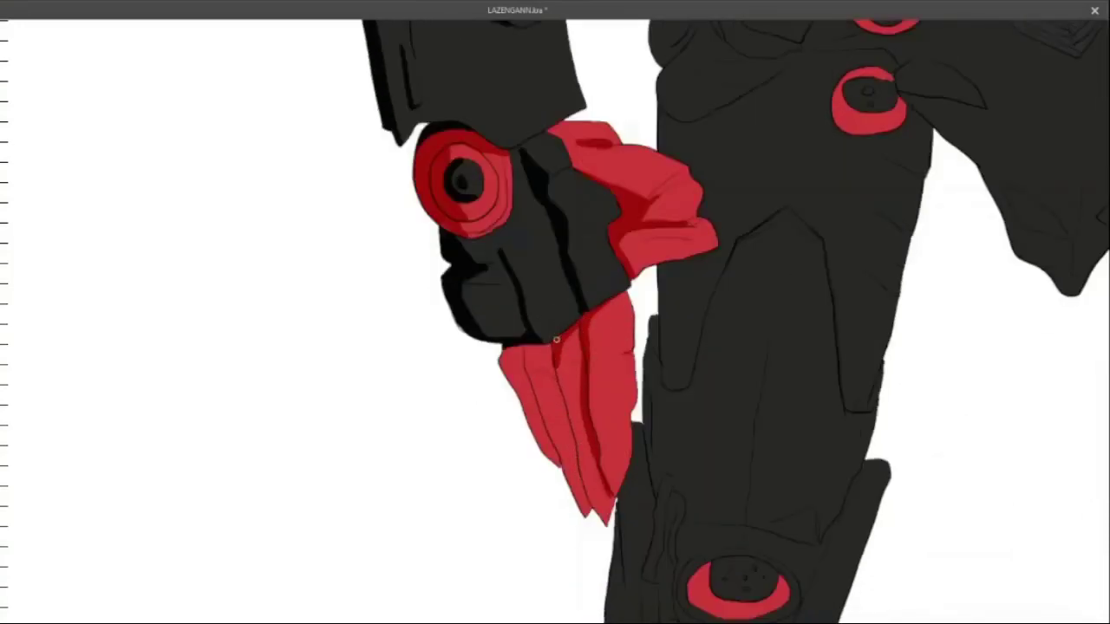
pyautogui.moveTo(555, 340); pyautogui.dragTo(572, 511)
pyautogui.moveTo(524, 347); pyautogui.dragTo(533, 468)
pyautogui.scroll(3, 750, 261)
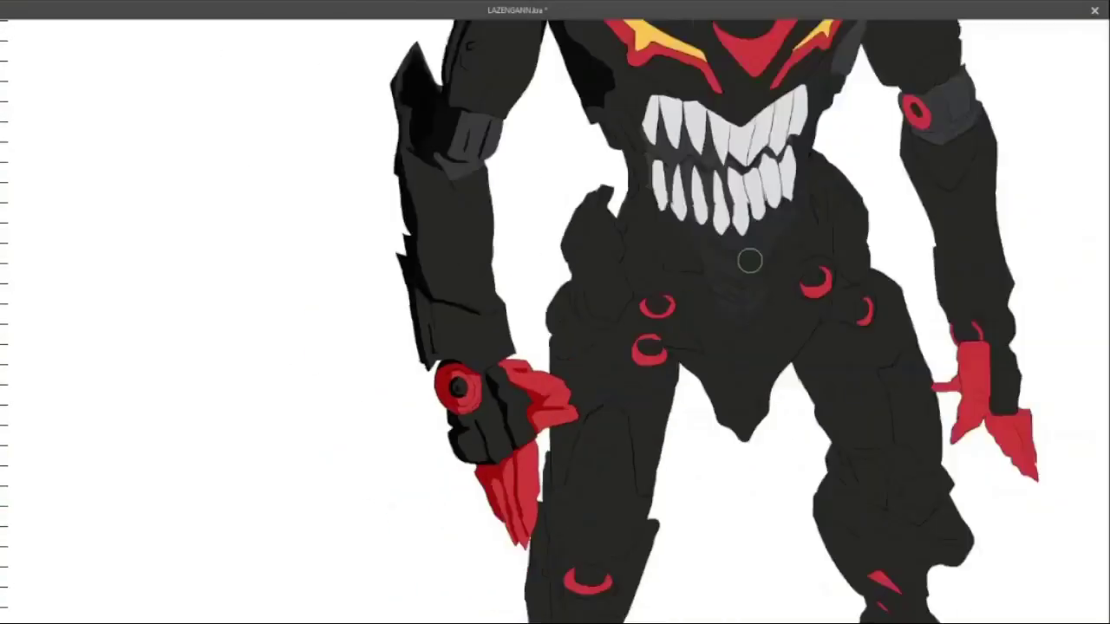
pyautogui.scroll(-3, 494, 459)
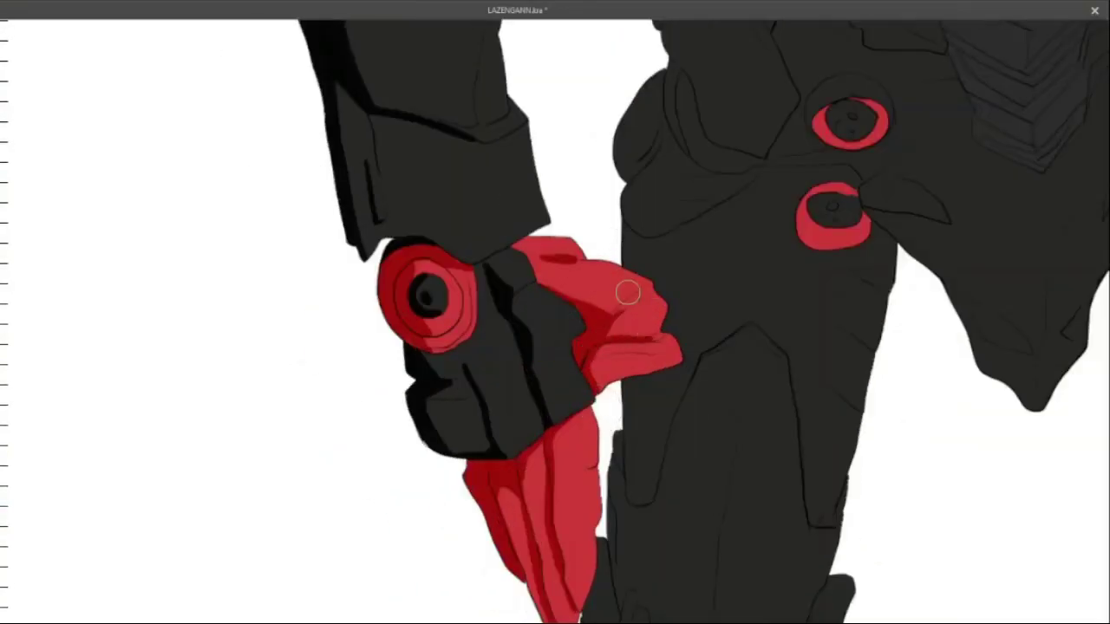
pyautogui.scroll(3, 628, 293)
pyautogui.scroll(-3, 495, 293)
# - Shadow the lower-left torso armour, torso edge and area below the left eye in black
pyautogui.moveTo(28, 385); pyautogui.dragTo(110, 494)
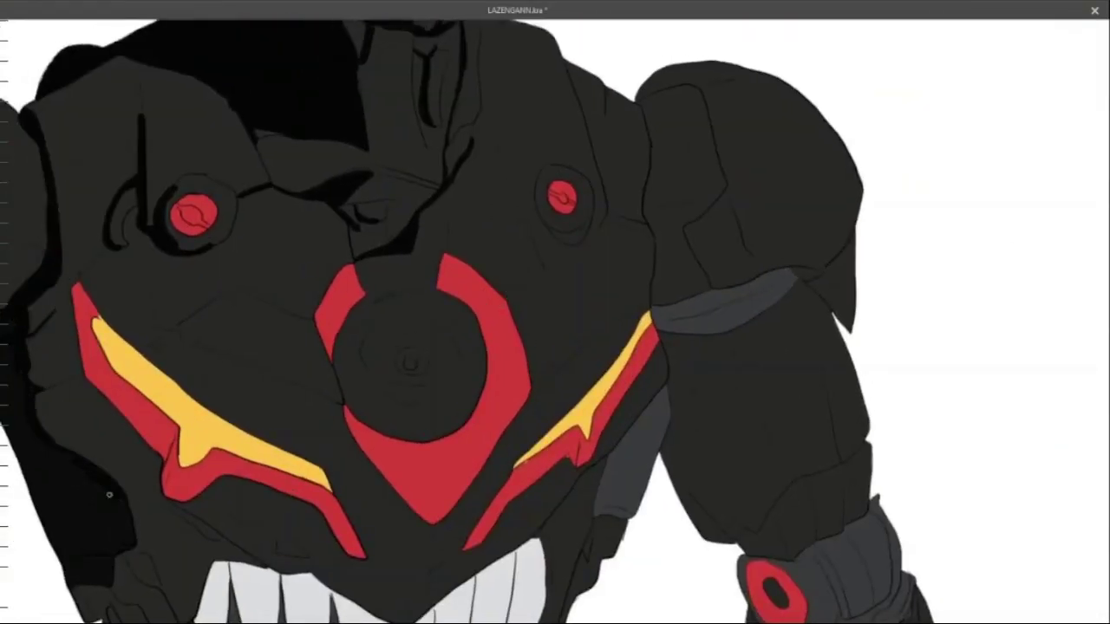
pyautogui.moveTo(122, 416); pyautogui.dragTo(256, 203)
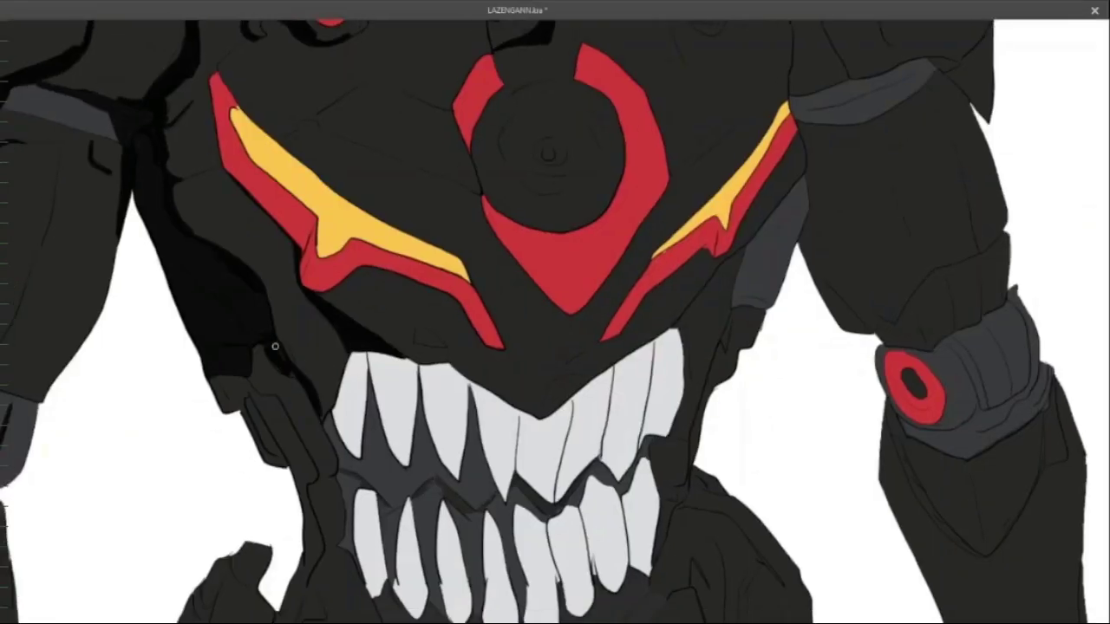
pyautogui.moveTo(286, 373)
pyautogui.mouseDown()
pyautogui.moveTo(304, 607)
pyautogui.moveTo(230, 376)
pyautogui.moveTo(292, 446)
pyautogui.moveTo(326, 290)
pyautogui.moveTo(187, 504)
pyautogui.mouseUp()
pyautogui.moveTo(251, 321)
pyautogui.mouseDown()
pyautogui.moveTo(182, 373)
pyautogui.moveTo(321, 394)
pyautogui.mouseUp()
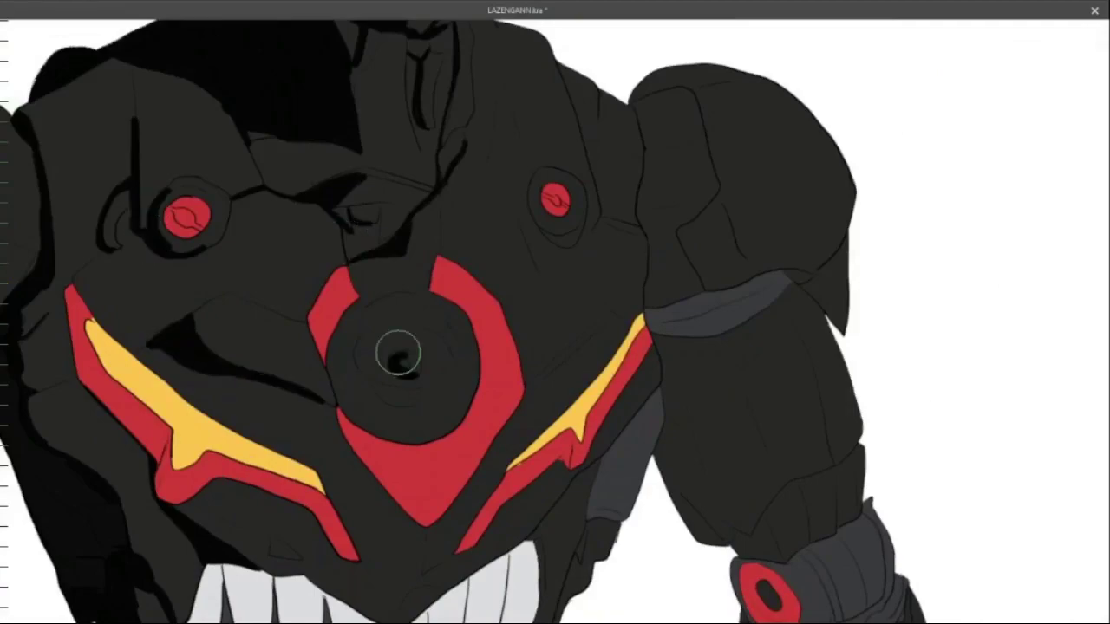
# - Darken the chest emblem's centre, its inside, below the red V tip and beneath it
pyautogui.moveTo(364, 303)
pyautogui.mouseDown()
pyautogui.moveTo(425, 356)
pyautogui.moveTo(411, 411)
pyautogui.moveTo(425, 428)
pyautogui.moveTo(419, 298)
pyautogui.moveTo(475, 366)
pyautogui.moveTo(362, 390)
pyautogui.mouseUp()
pyautogui.moveTo(373, 482); pyautogui.dragTo(408, 563)
pyautogui.moveTo(381, 503); pyautogui.dragTo(416, 564)
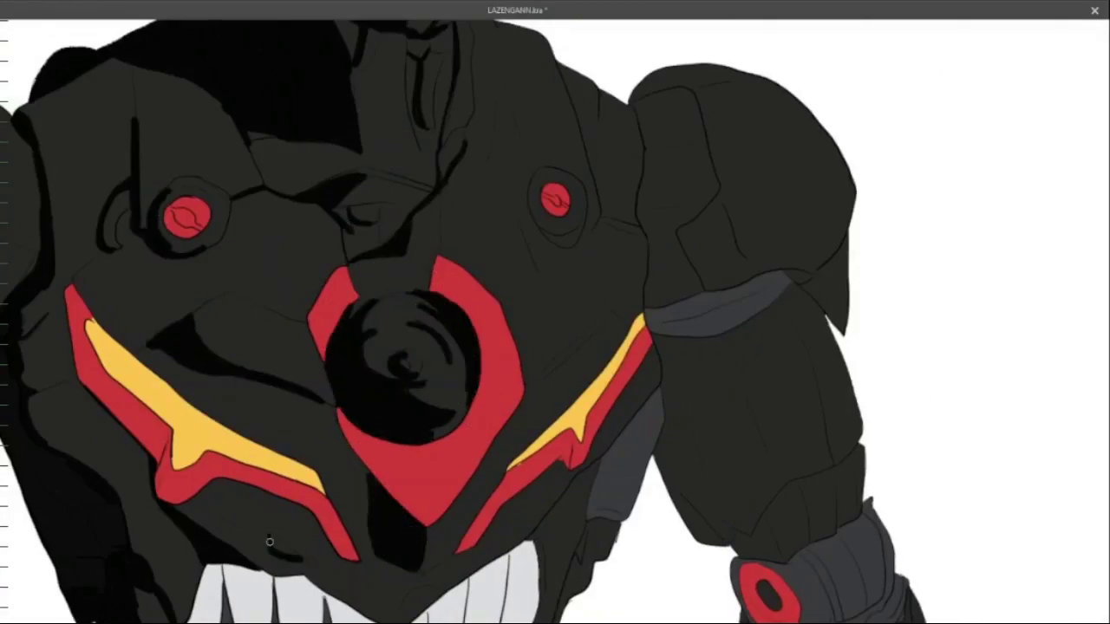
pyautogui.moveTo(357, 489)
pyautogui.mouseDown()
pyautogui.moveTo(501, 303)
pyautogui.moveTo(433, 351)
pyautogui.moveTo(521, 434)
pyautogui.mouseUp()
pyautogui.moveTo(715, 282)
pyautogui.mouseDown()
pyautogui.moveTo(640, 322)
pyautogui.moveTo(568, 317)
pyautogui.mouseUp()
# - Shade the upper arm's edges, the grey shoulder band and a wedge above the elbow
pyautogui.moveTo(680, 201); pyautogui.dragTo(693, 412)
pyautogui.moveTo(667, 255); pyautogui.dragTo(685, 394)
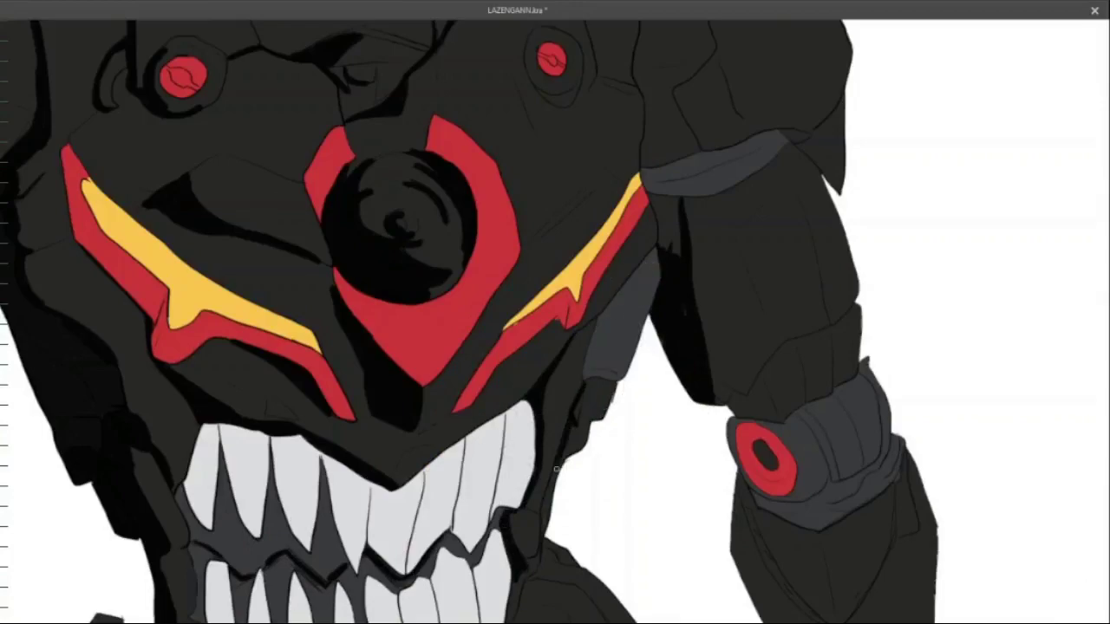
pyautogui.moveTo(603, 378); pyautogui.dragTo(591, 347)
pyautogui.moveTo(681, 251)
pyautogui.mouseDown()
pyautogui.moveTo(659, 184)
pyautogui.moveTo(719, 391)
pyautogui.mouseUp()
pyautogui.moveTo(789, 343); pyautogui.dragTo(733, 400)
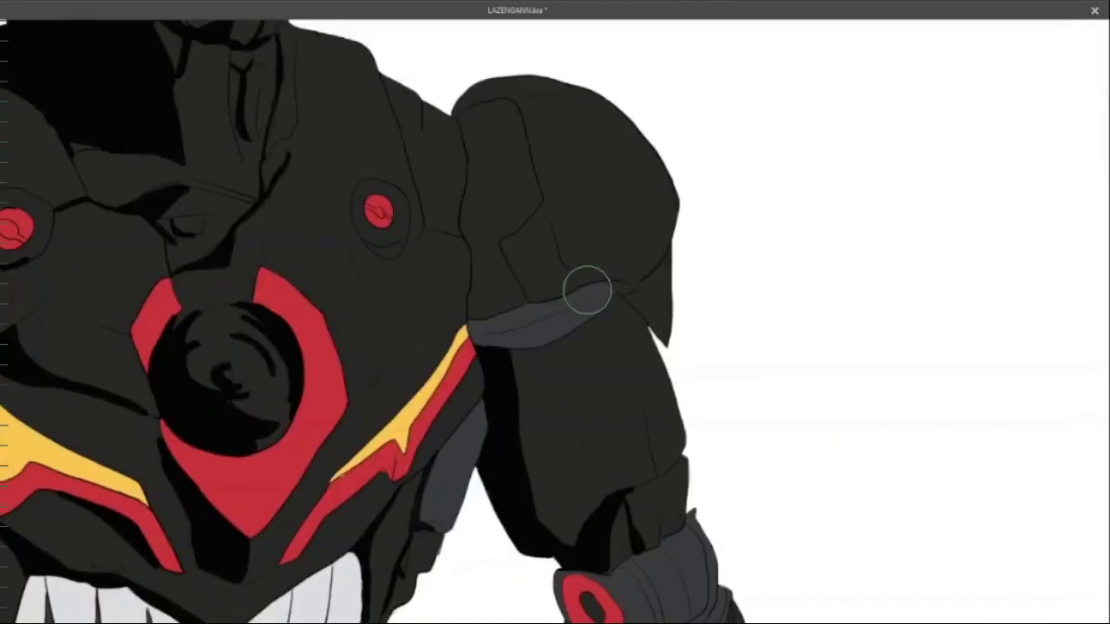
# - Shadow the shoulder dome, under the shoulder pad, the grey strap and the arm's right edge
pyautogui.moveTo(520, 208)
pyautogui.mouseDown()
pyautogui.moveTo(505, 104)
pyautogui.moveTo(513, 268)
pyautogui.mouseUp()
pyautogui.moveTo(651, 334); pyautogui.dragTo(496, 299)
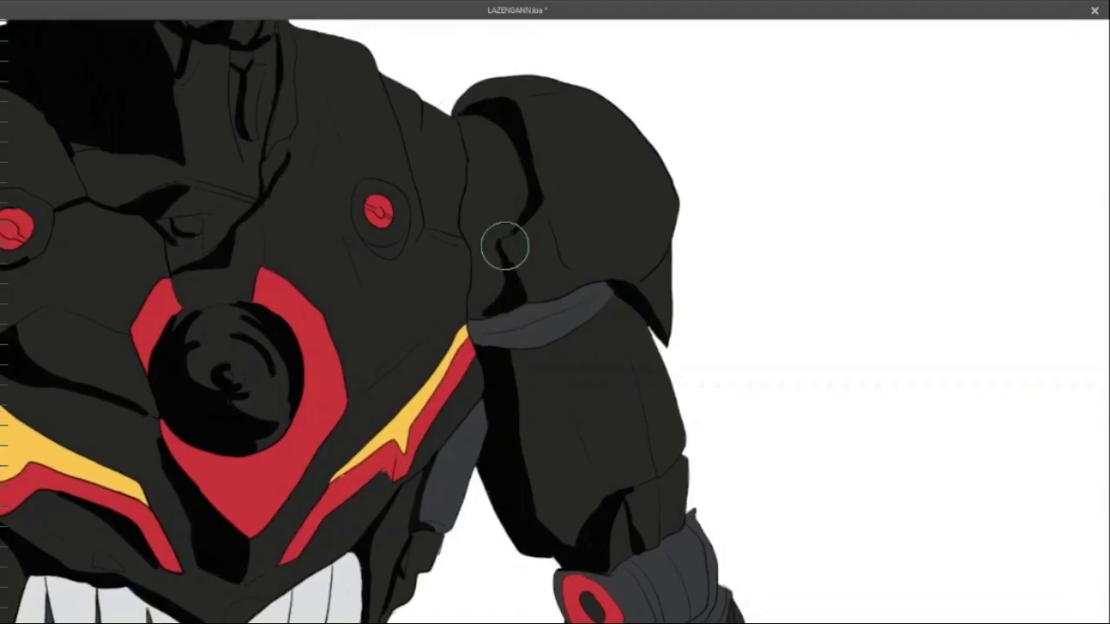
pyautogui.moveTo(404, 204); pyautogui.dragTo(397, 255)
pyautogui.moveTo(607, 299); pyautogui.dragTo(472, 334)
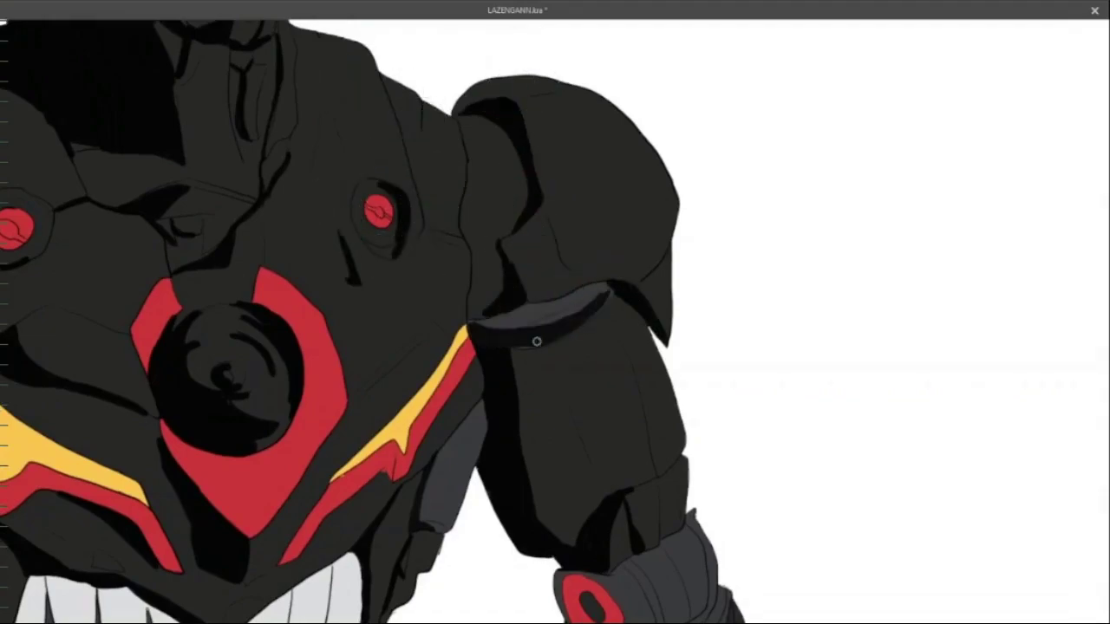
pyautogui.moveTo(472, 290)
pyautogui.mouseDown()
pyautogui.moveTo(590, 298)
pyautogui.moveTo(642, 481)
pyautogui.mouseUp()
pyautogui.moveTo(615, 330); pyautogui.dragTo(650, 481)
# - Darken the grey cuff and red ring on the forearm, plus its left side and elbow V
pyautogui.moveTo(502, 322); pyautogui.dragTo(517, 235)
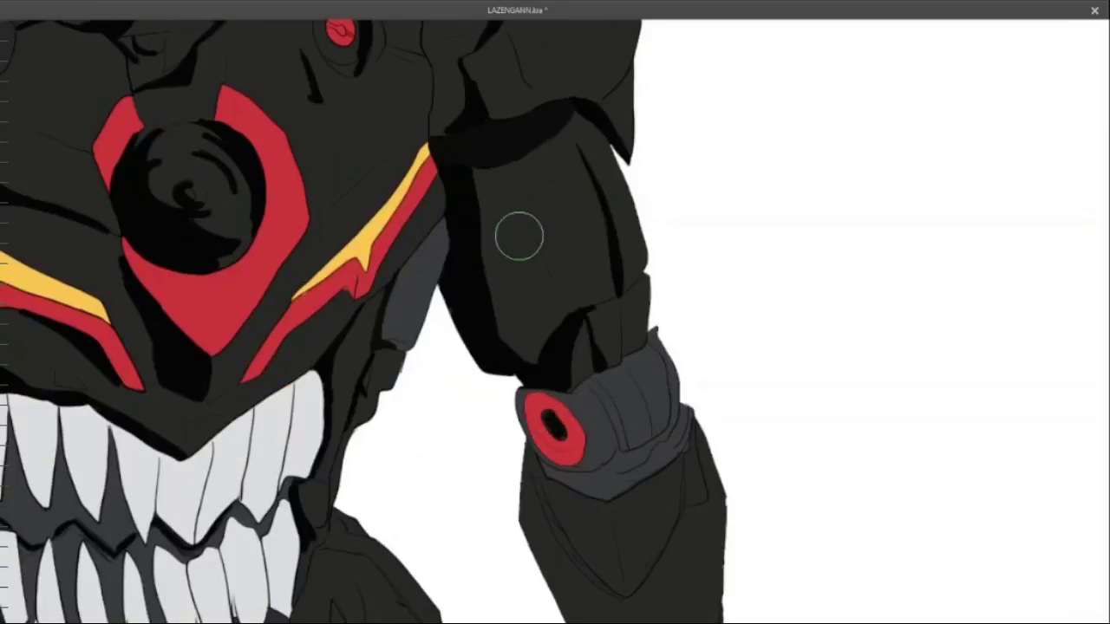
pyautogui.moveTo(599, 428); pyautogui.dragTo(585, 473)
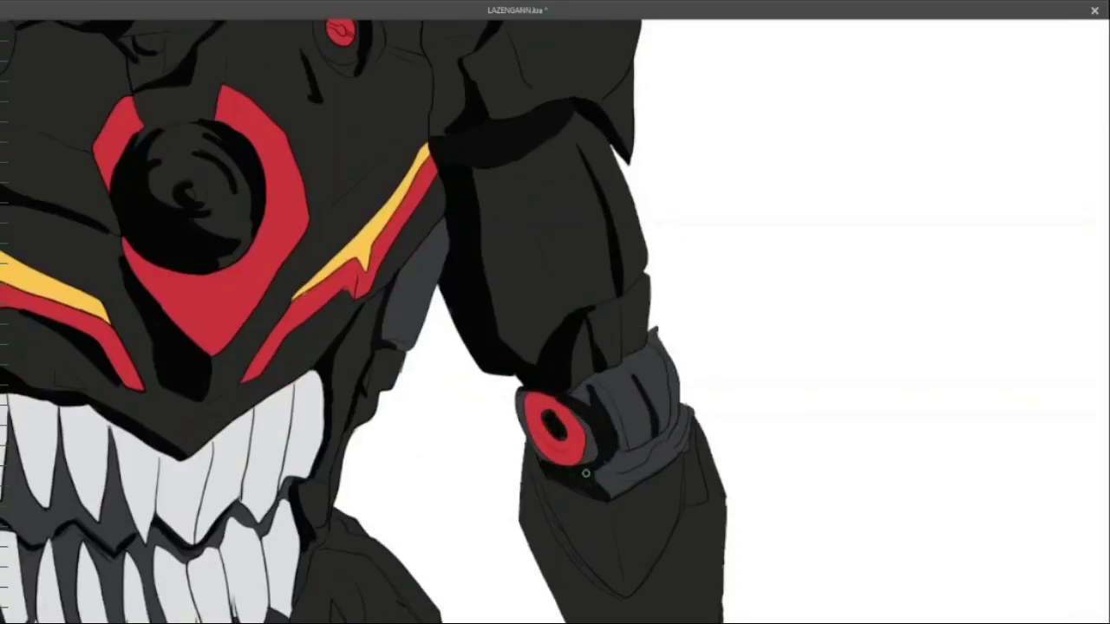
pyautogui.moveTo(581, 417); pyautogui.dragTo(640, 448)
pyautogui.moveTo(535, 436); pyautogui.dragTo(559, 425)
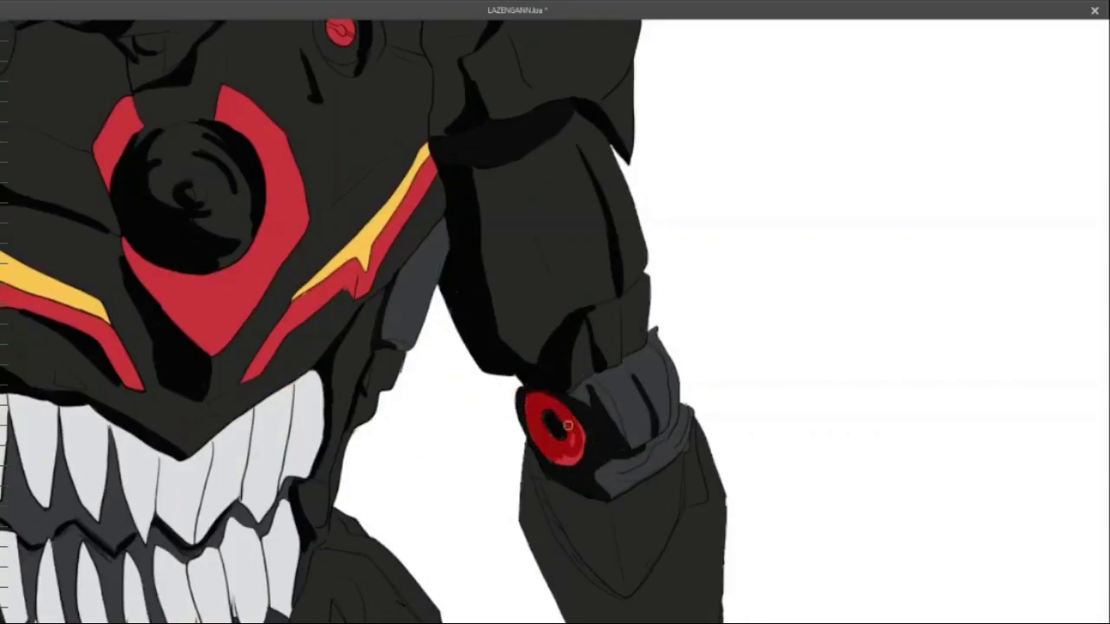
pyautogui.moveTo(607, 556)
pyautogui.mouseDown()
pyautogui.moveTo(595, 270)
pyautogui.moveTo(685, 130)
pyautogui.mouseUp()
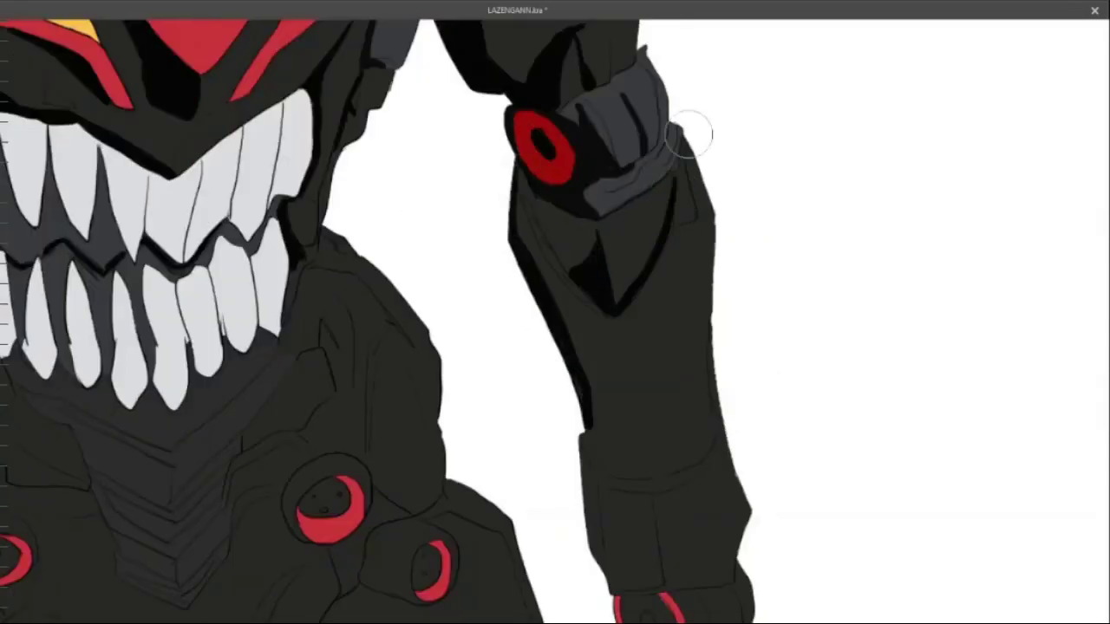
pyautogui.moveTo(607, 338)
pyautogui.mouseDown()
pyautogui.moveTo(636, 465)
pyautogui.moveTo(612, 537)
pyautogui.mouseUp()
# - Shade the red wrist ring and red hand darker red, with black on the wrist
pyautogui.moveTo(703, 611)
pyautogui.mouseDown()
pyautogui.moveTo(683, 439)
pyautogui.moveTo(619, 455)
pyautogui.mouseUp()
pyautogui.moveTo(700, 530)
pyautogui.mouseDown()
pyautogui.moveTo(632, 295)
pyautogui.moveTo(649, 394)
pyautogui.mouseUp()
pyautogui.moveTo(572, 247); pyautogui.dragTo(533, 451)
pyautogui.moveTo(537, 442); pyautogui.dragTo(552, 247)
pyautogui.moveTo(685, 521)
pyautogui.mouseDown()
pyautogui.moveTo(632, 372)
pyautogui.moveTo(706, 396)
pyautogui.mouseUp()
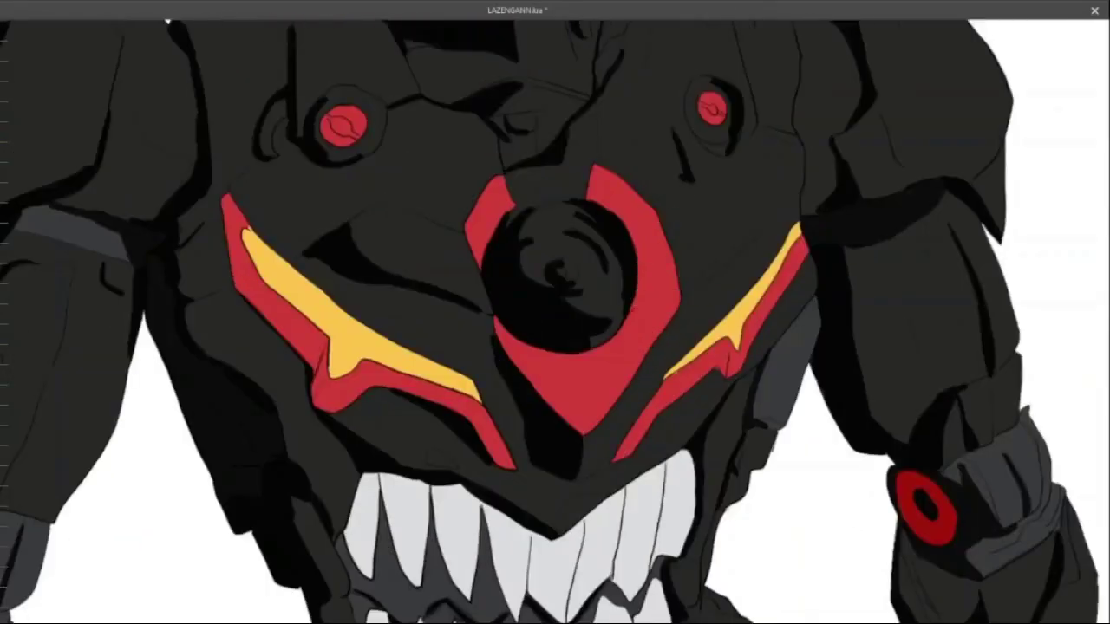
# - Darken the face emblem and red chest stripes, adding darker orange along the yellow streak
pyautogui.moveTo(646, 199)
pyautogui.mouseDown()
pyautogui.moveTo(639, 321)
pyautogui.moveTo(651, 191)
pyautogui.moveTo(671, 291)
pyautogui.mouseUp()
pyautogui.moveTo(498, 453)
pyautogui.mouseDown()
pyautogui.moveTo(399, 374)
pyautogui.moveTo(330, 408)
pyautogui.mouseUp()
pyautogui.moveTo(247, 225); pyautogui.dragTo(475, 389)
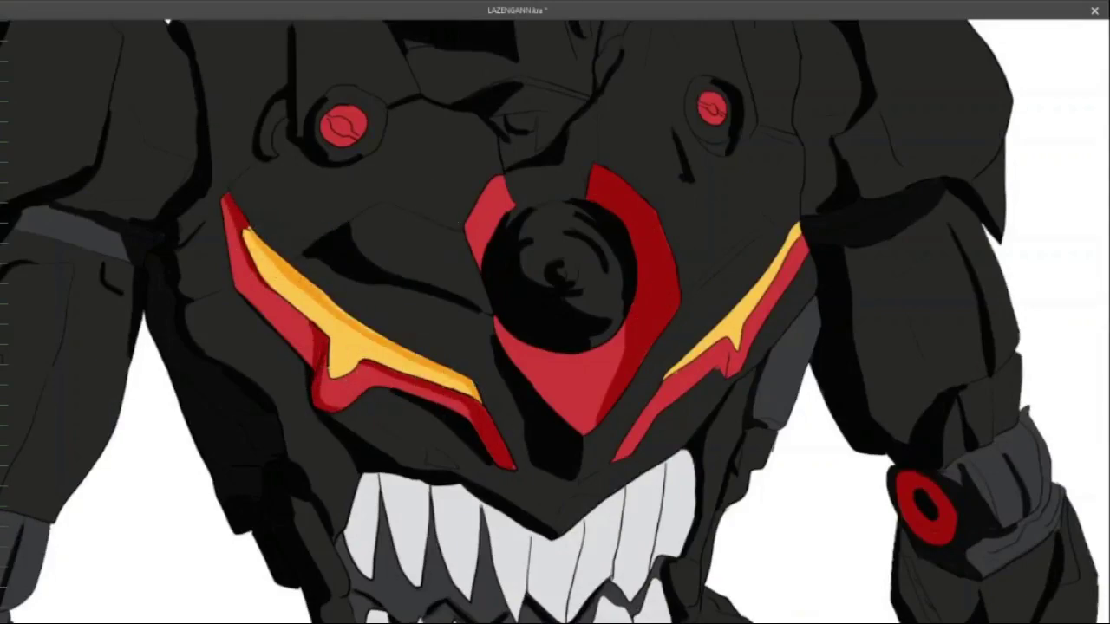
pyautogui.moveTo(674, 410); pyautogui.dragTo(617, 458)
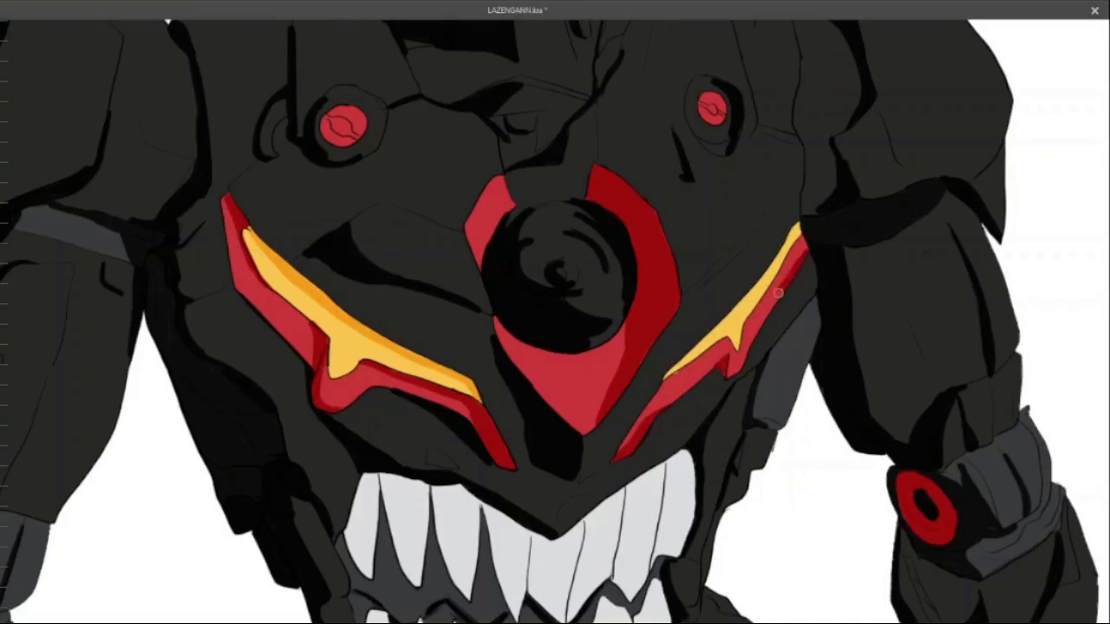
pyautogui.moveTo(778, 293)
pyautogui.mouseDown()
pyautogui.moveTo(723, 367)
pyautogui.moveTo(730, 305)
pyautogui.mouseUp()
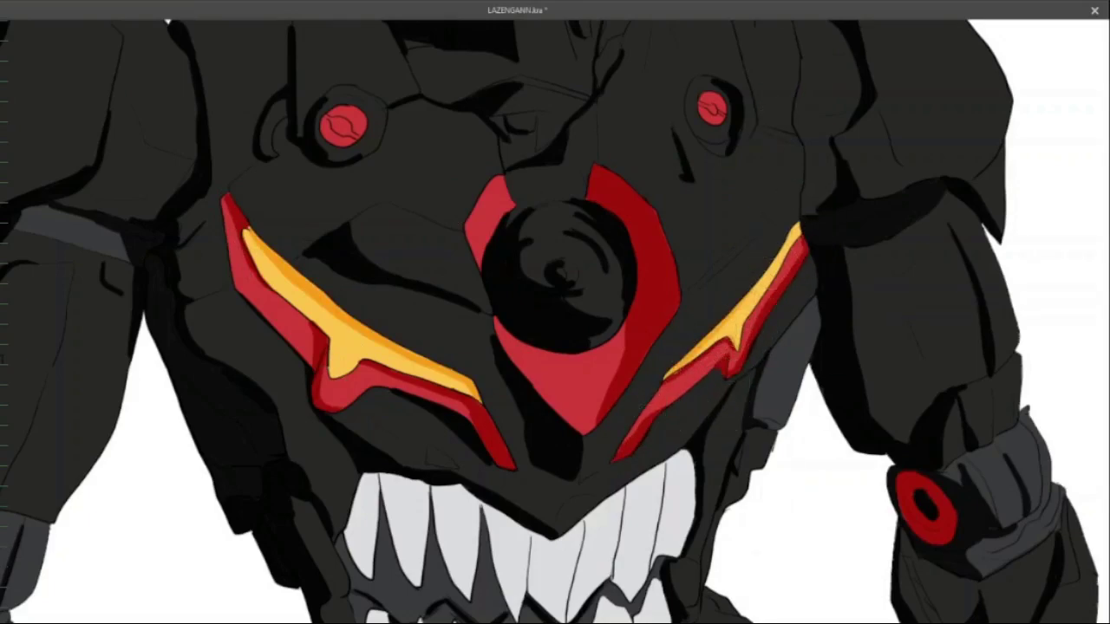
pyautogui.moveTo(499, 325); pyautogui.dragTo(559, 360)
pyautogui.scroll(-5, 568, 358)
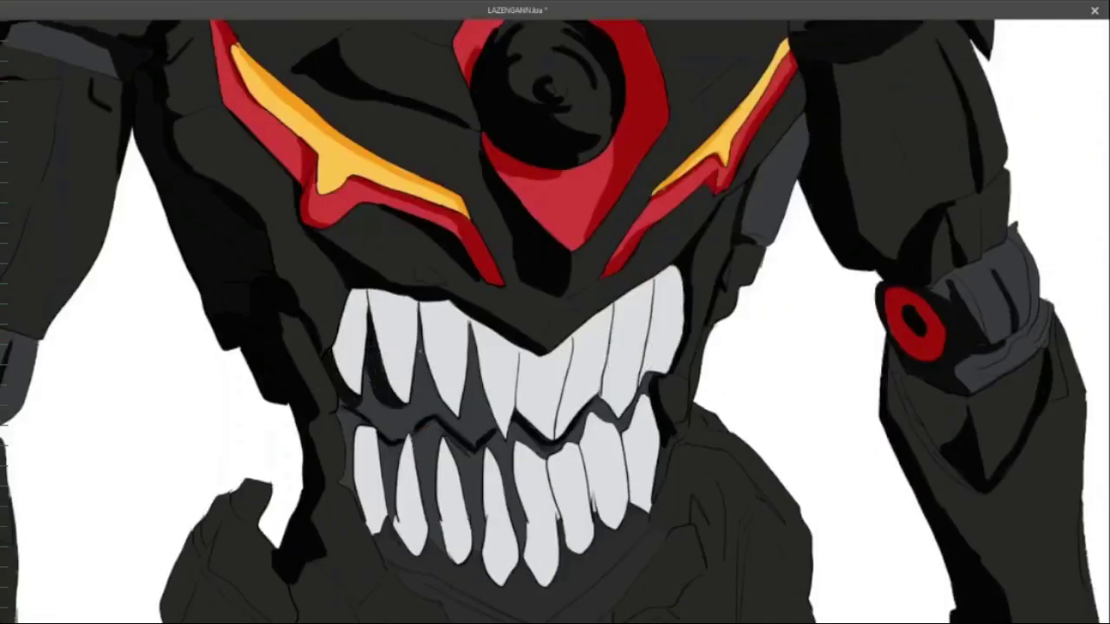
# - Shade the gaps between the lower teeth and begin grey shading on the upper teeth
pyautogui.moveTo(455, 320); pyautogui.dragTo(492, 427)
pyautogui.moveTo(354, 490); pyautogui.dragTo(407, 486)
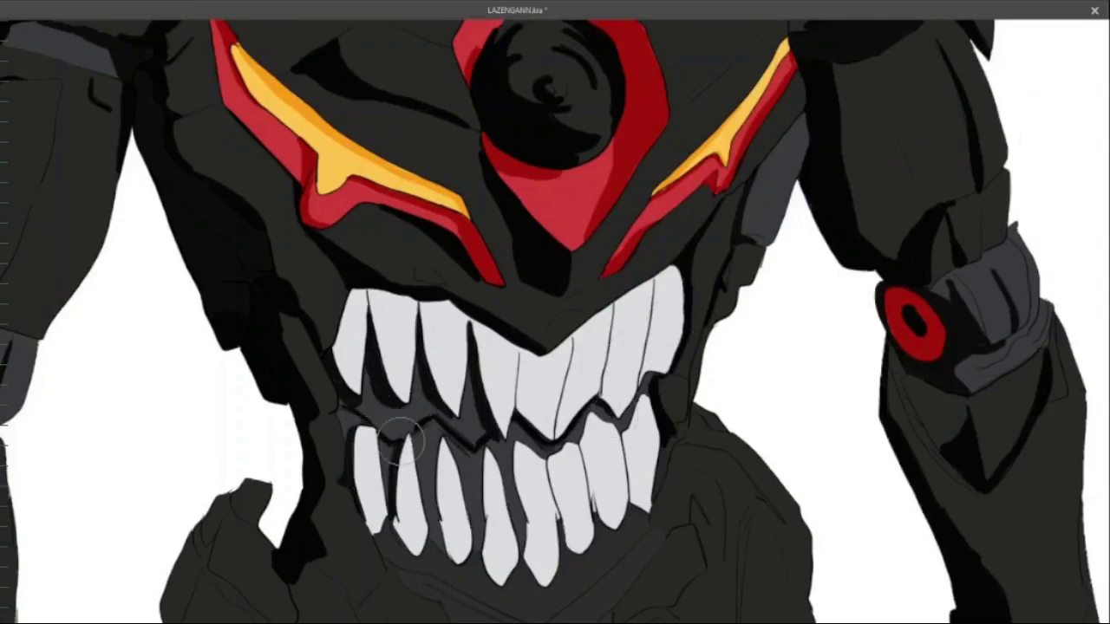
pyautogui.moveTo(429, 446); pyautogui.dragTo(442, 537)
pyautogui.moveTo(469, 446); pyautogui.dragTo(512, 488)
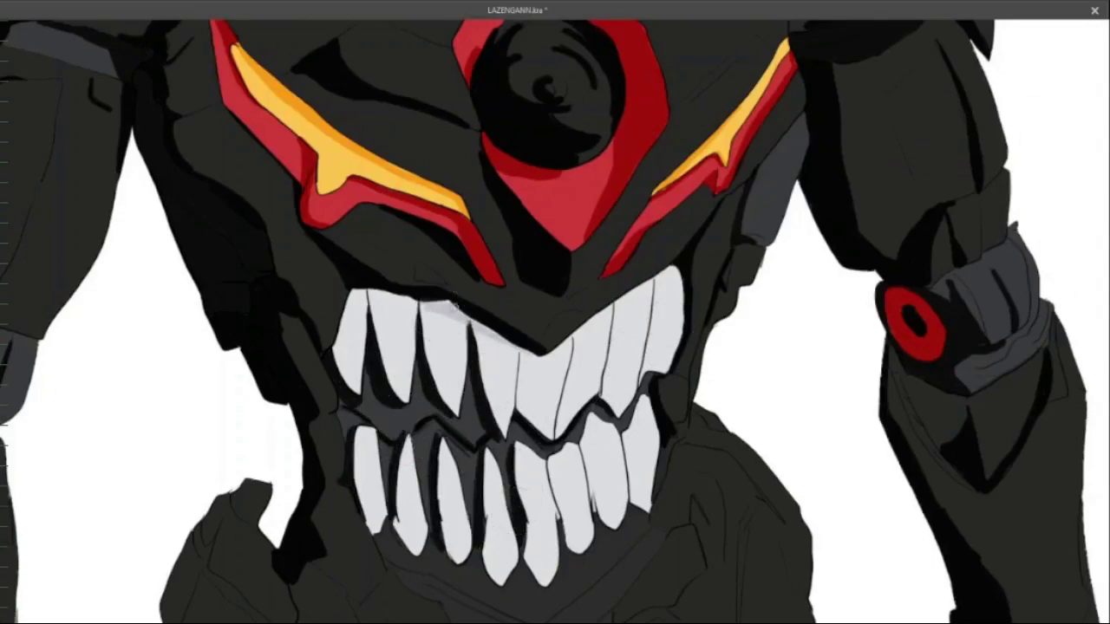
pyautogui.moveTo(451, 304); pyautogui.dragTo(382, 368)
pyautogui.moveTo(390, 303); pyautogui.dragTo(347, 390)
pyautogui.scroll(2, 390, 364)
# - Add grey shading to the right upper teeth and right lower teeth
pyautogui.moveTo(434, 277); pyautogui.dragTo(468, 416)
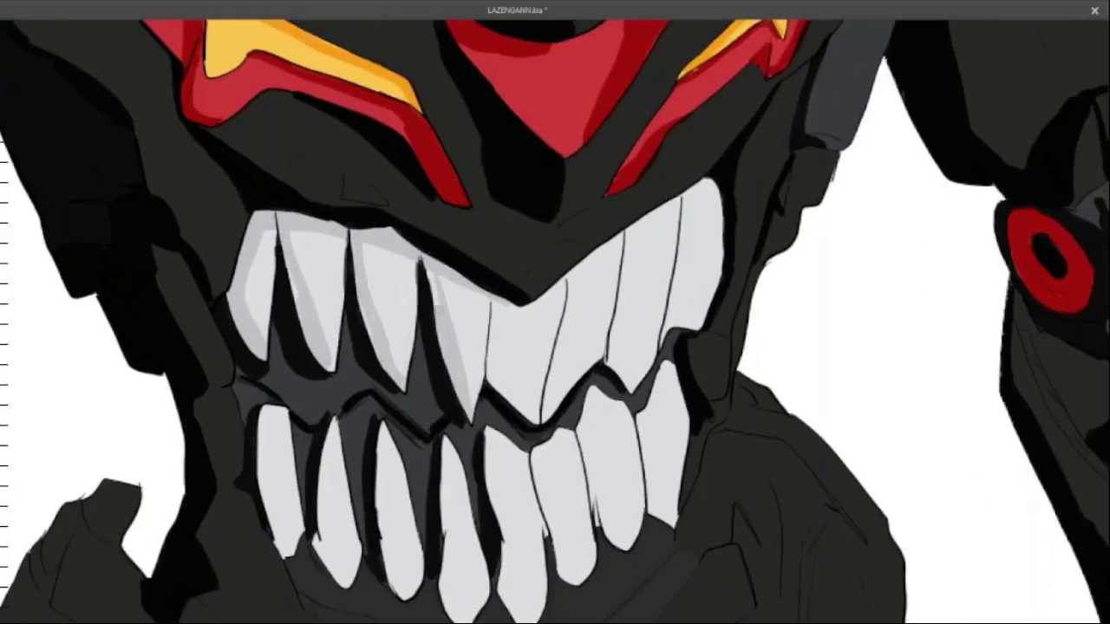
pyautogui.moveTo(511, 308); pyautogui.dragTo(533, 420)
pyautogui.moveTo(607, 260); pyautogui.dragTo(659, 299)
pyautogui.moveTo(624, 243); pyautogui.dragTo(646, 391)
pyautogui.moveTo(719, 191); pyautogui.dragTo(693, 247)
pyautogui.moveTo(672, 421); pyautogui.dragTo(659, 521)
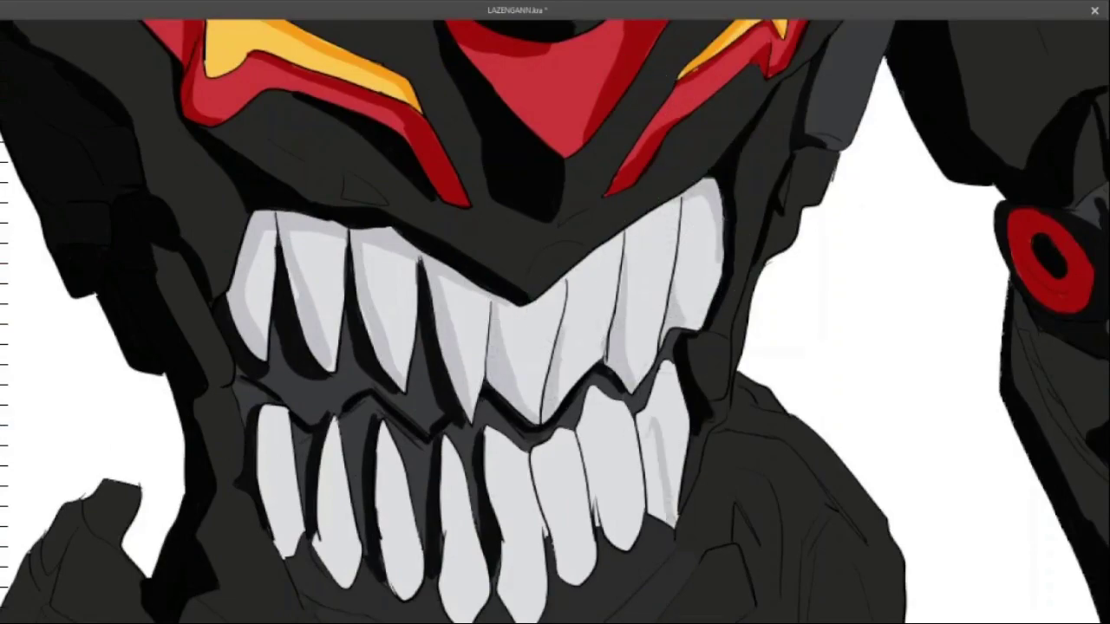
pyautogui.moveTo(685, 373); pyautogui.dragTo(654, 516)
pyautogui.moveTo(611, 423); pyautogui.dragTo(599, 520)
# - Shade the left sides of the remaining lower teeth grey, through the leftmost tooth
pyautogui.moveTo(577, 438); pyautogui.dragTo(564, 568)
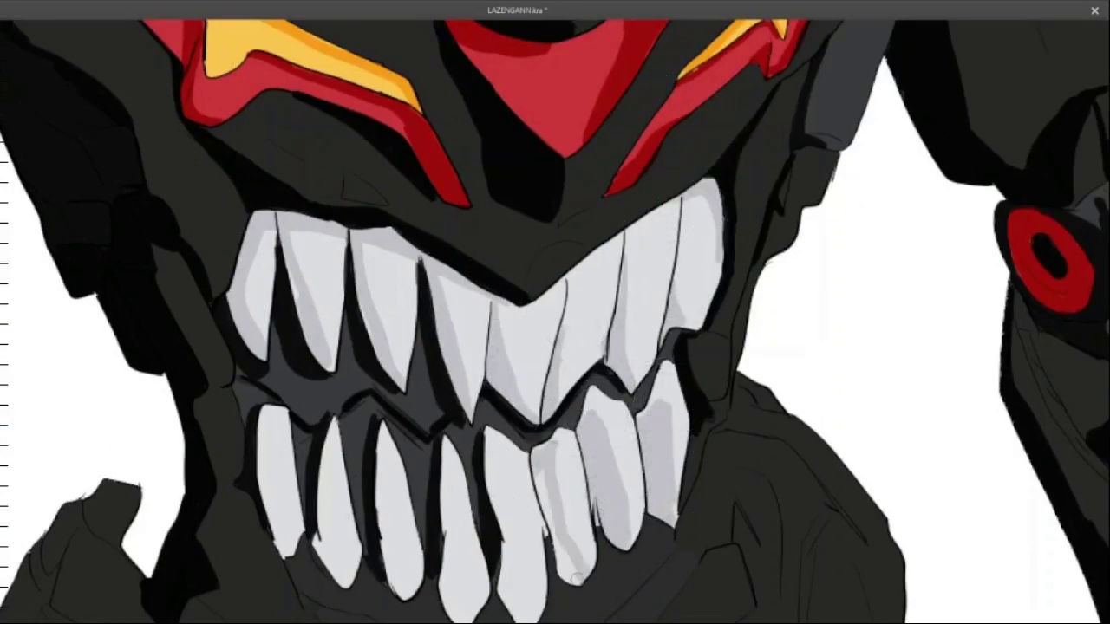
pyautogui.moveTo(524, 442); pyautogui.dragTo(505, 602)
pyautogui.moveTo(456, 437); pyautogui.dragTo(459, 607)
pyautogui.moveTo(390, 429); pyautogui.dragTo(400, 590)
pyautogui.moveTo(334, 429); pyautogui.dragTo(340, 572)
pyautogui.moveTo(271, 421); pyautogui.dragTo(279, 555)
# - Paint black shadows under the lower teeth, along the jaw and down the chest
pyautogui.scroll(-3, 685, 256)
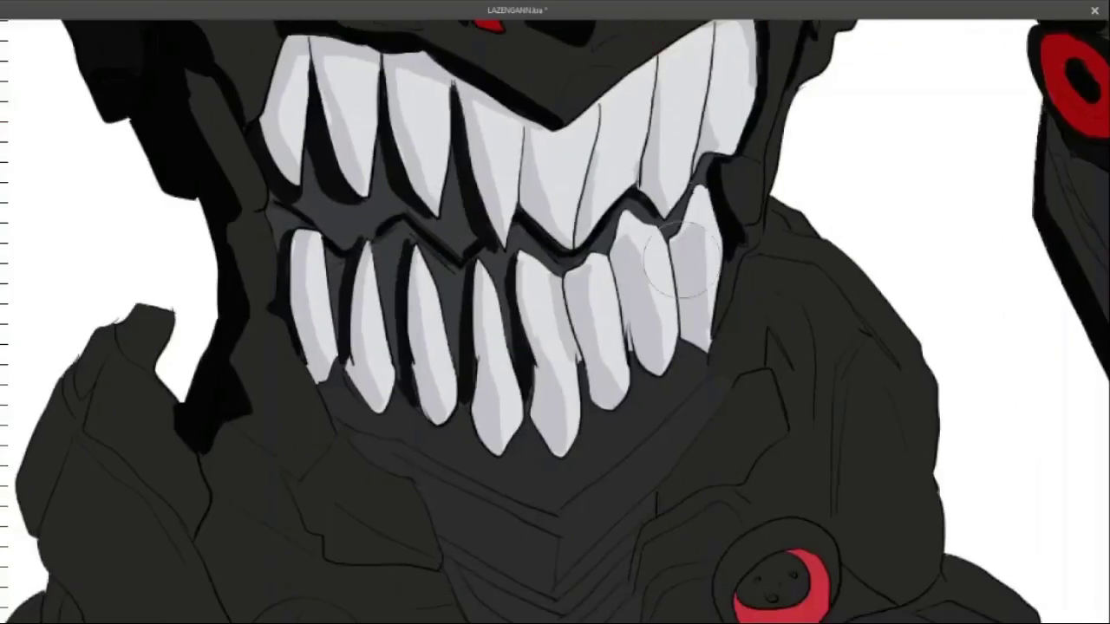
pyautogui.moveTo(678, 380); pyautogui.dragTo(637, 364)
pyautogui.moveTo(605, 414)
pyautogui.mouseDown()
pyautogui.moveTo(512, 446)
pyautogui.moveTo(429, 434)
pyautogui.moveTo(359, 396)
pyautogui.moveTo(267, 301)
pyautogui.moveTo(624, 330)
pyautogui.moveTo(515, 386)
pyautogui.moveTo(329, 312)
pyautogui.moveTo(354, 217)
pyautogui.mouseUp()
pyautogui.moveTo(286, 382)
pyautogui.mouseDown()
pyautogui.moveTo(377, 448)
pyautogui.moveTo(414, 497)
pyautogui.moveTo(408, 582)
pyautogui.mouseUp()
# - Shade the chest centre, the chest V edges and both sides of the upper chest black
pyautogui.moveTo(410, 414); pyautogui.dragTo(399, 565)
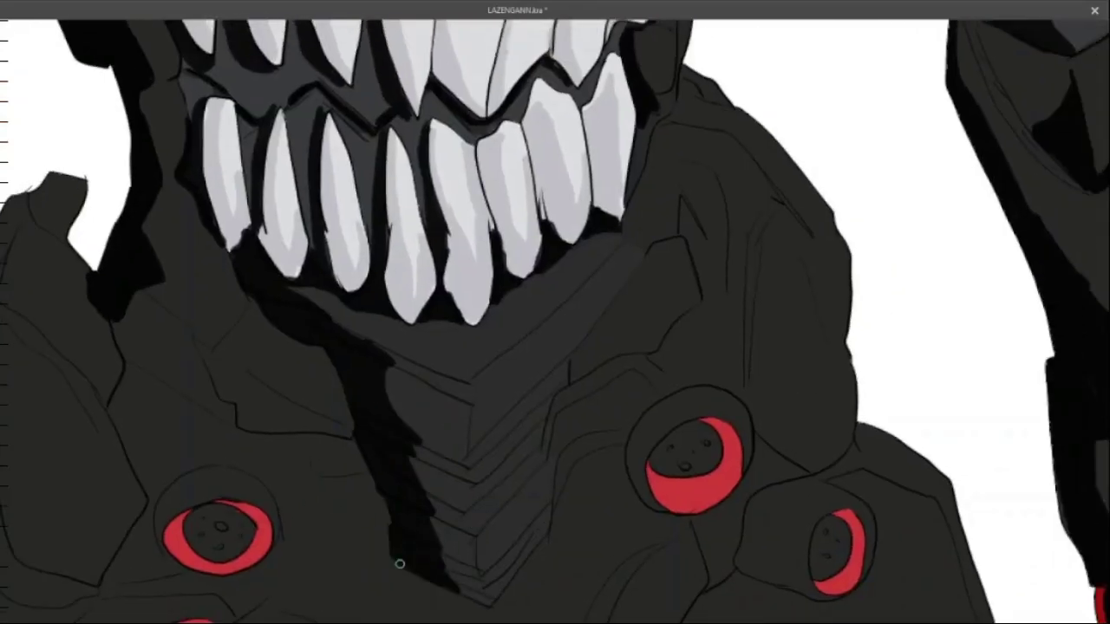
pyautogui.moveTo(606, 260); pyautogui.dragTo(533, 572)
pyautogui.moveTo(439, 506); pyautogui.dragTo(425, 568)
pyautogui.moveTo(576, 338); pyautogui.dragTo(561, 388)
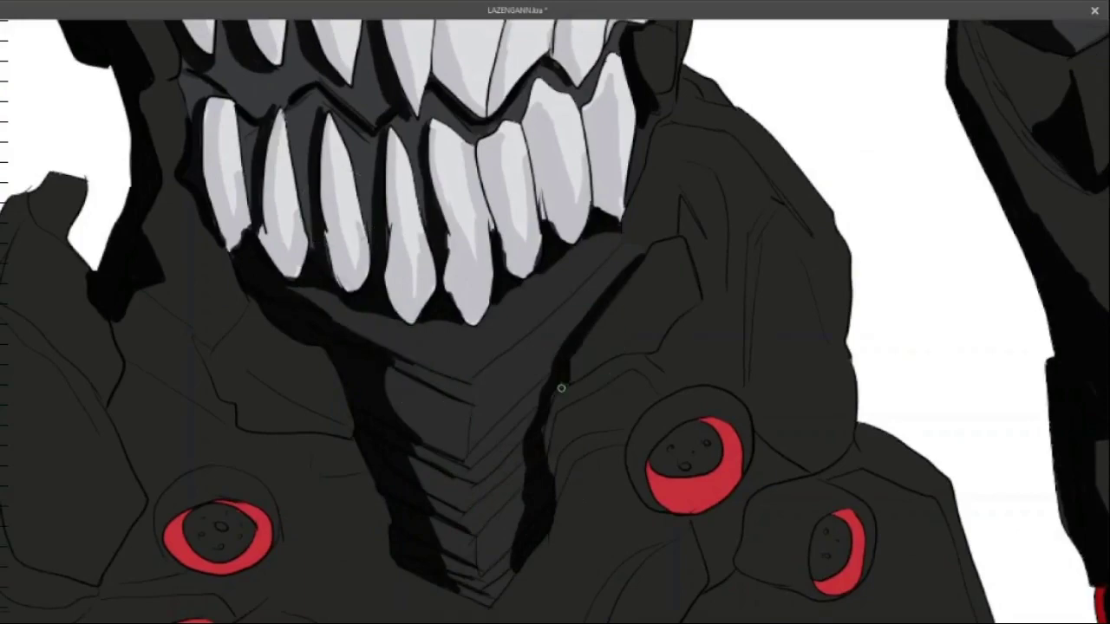
pyautogui.moveTo(683, 167); pyautogui.dragTo(727, 293)
pyautogui.moveTo(751, 227); pyautogui.dragTo(761, 397)
pyautogui.moveTo(669, 123); pyautogui.dragTo(763, 170)
pyautogui.moveTo(183, 340)
pyautogui.mouseDown()
pyautogui.moveTo(197, 394)
pyautogui.moveTo(274, 439)
pyautogui.mouseUp()
pyautogui.moveTo(459, 421); pyautogui.dragTo(607, 235)
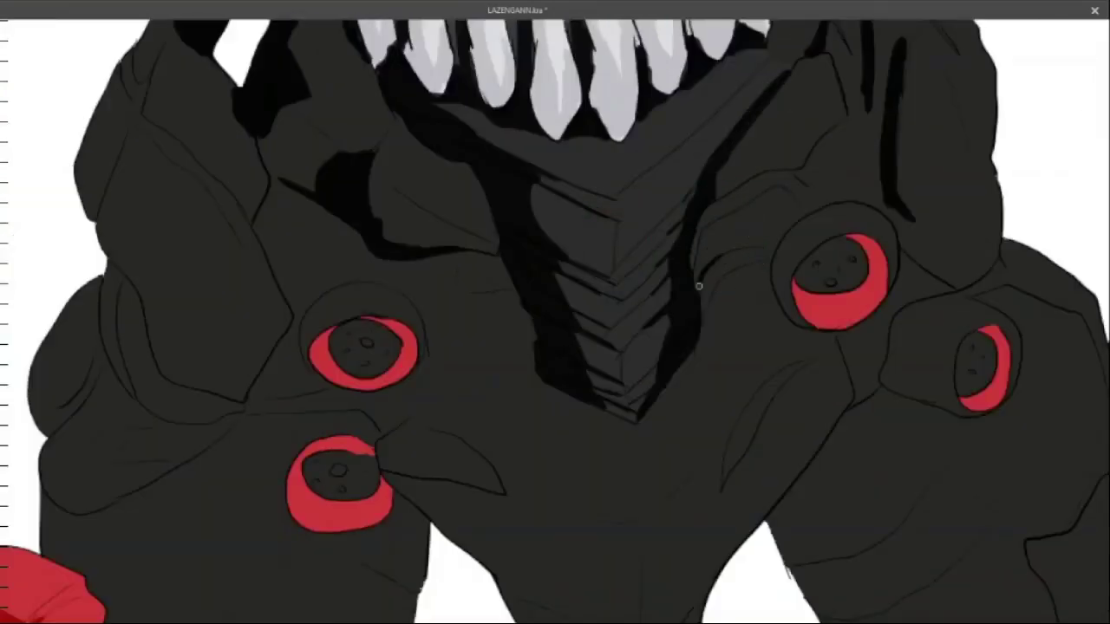
# - Fill the upper-right red eye and lower-right small eye black, shadowing around them
pyautogui.moveTo(767, 247); pyautogui.dragTo(772, 330)
pyautogui.moveTo(769, 273); pyautogui.dragTo(879, 272)
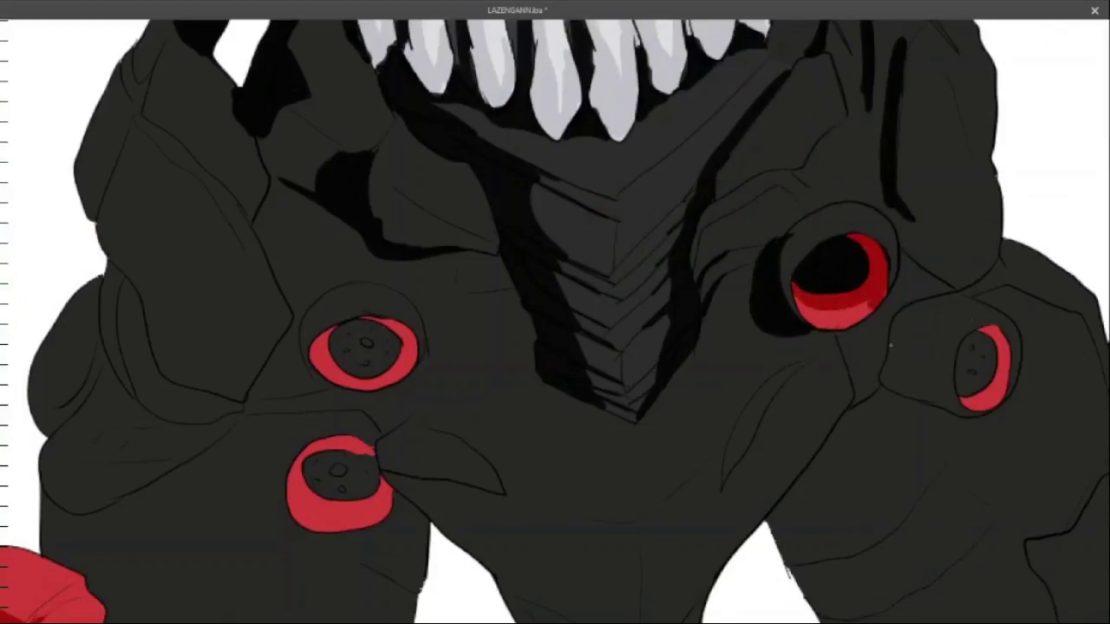
pyautogui.moveTo(885, 369); pyautogui.dragTo(941, 402)
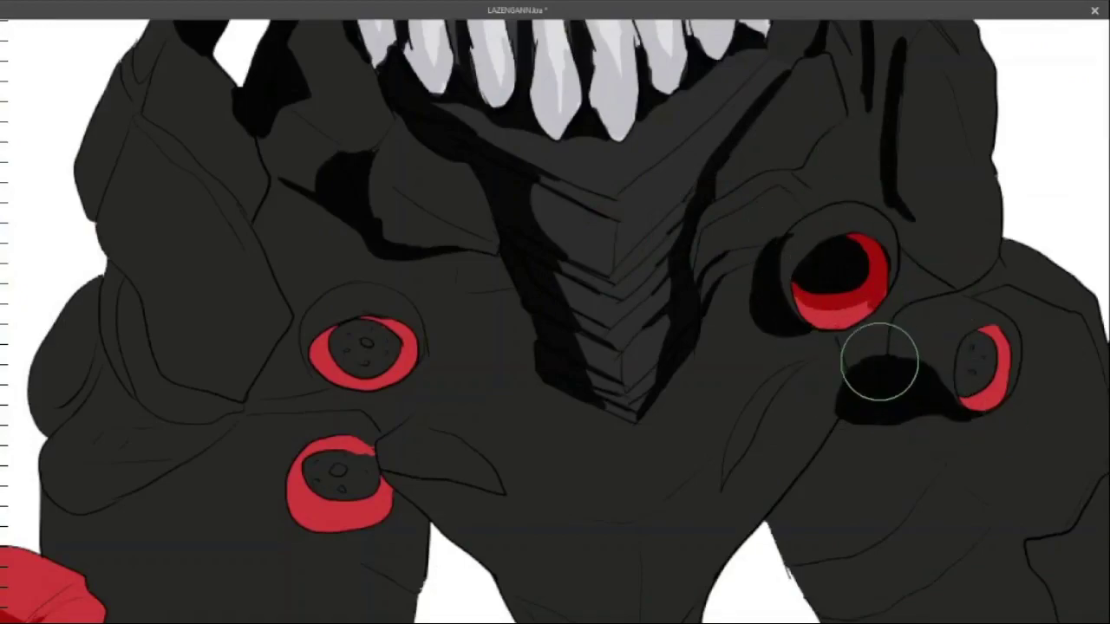
pyautogui.moveTo(879, 364)
pyautogui.mouseDown()
pyautogui.moveTo(910, 419)
pyautogui.moveTo(941, 378)
pyautogui.mouseUp()
pyautogui.moveTo(1000, 334); pyautogui.dragTo(993, 394)
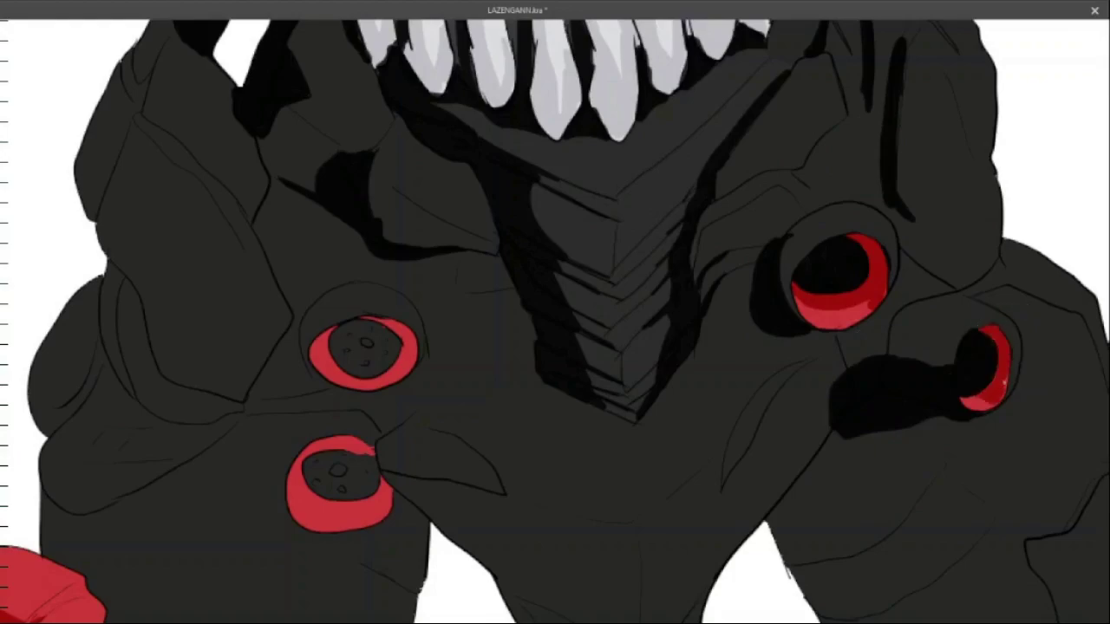
pyautogui.moveTo(763, 382); pyautogui.dragTo(722, 481)
# - Shadow around the left eyes and fill the upper-left red eye's centre black
pyautogui.moveTo(381, 425); pyautogui.dragTo(450, 495)
pyautogui.moveTo(398, 460); pyautogui.dragTo(512, 615)
pyautogui.moveTo(335, 288)
pyautogui.mouseDown()
pyautogui.moveTo(272, 359)
pyautogui.moveTo(136, 300)
pyautogui.moveTo(113, 158)
pyautogui.moveTo(139, 217)
pyautogui.mouseUp()
pyautogui.scroll(2, 276, 287)
pyautogui.moveTo(468, 485)
pyautogui.mouseDown()
pyautogui.moveTo(483, 495)
pyautogui.moveTo(490, 458)
pyautogui.moveTo(442, 512)
pyautogui.moveTo(496, 507)
pyautogui.mouseUp()
pyautogui.scroll(-3, 497, 507)
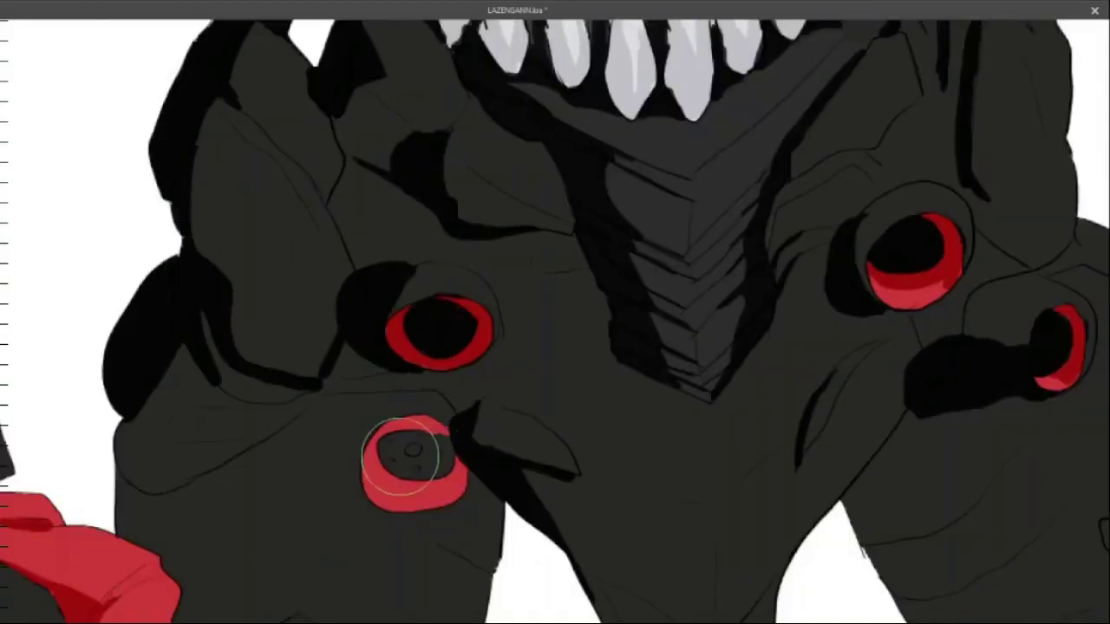
# - Paint the lower-left eye socket black and shadow the left body edge
pyautogui.moveTo(398, 451)
pyautogui.mouseDown()
pyautogui.moveTo(429, 460)
pyautogui.moveTo(391, 438)
pyautogui.moveTo(454, 477)
pyautogui.mouseUp()
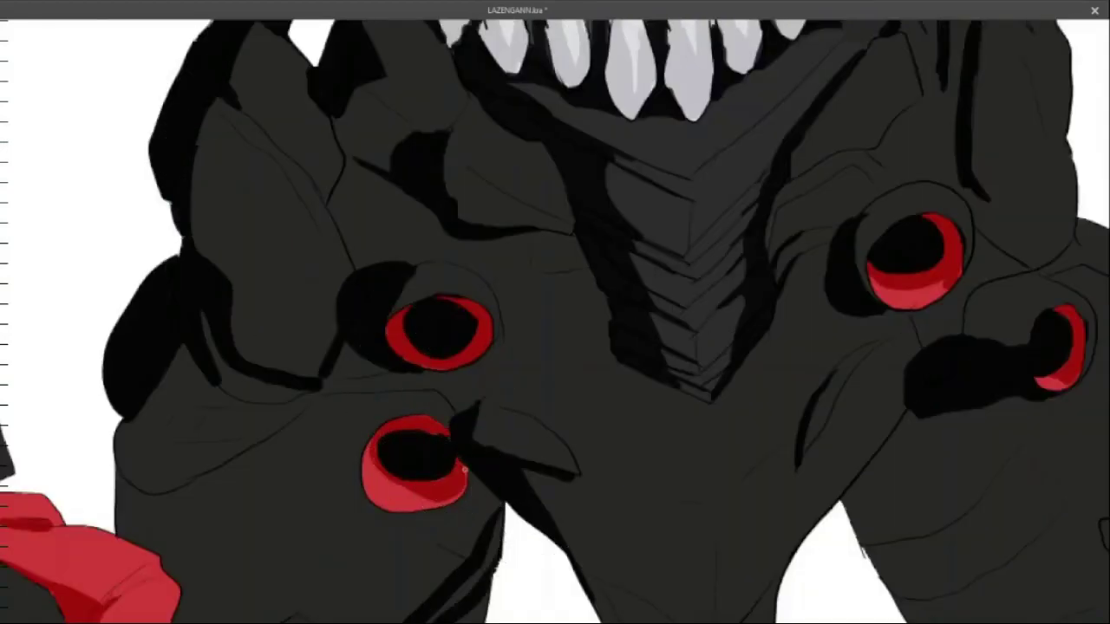
pyautogui.moveTo(121, 395); pyautogui.dragTo(164, 480)
pyautogui.moveTo(96, 468); pyautogui.dragTo(119, 503)
pyautogui.scroll(-3, 119, 503)
# - Add black under the eyes and a large shadow patch below the lower-left eye
pyautogui.moveTo(295, 252); pyautogui.dragTo(438, 260)
pyautogui.moveTo(269, 503); pyautogui.dragTo(364, 512)
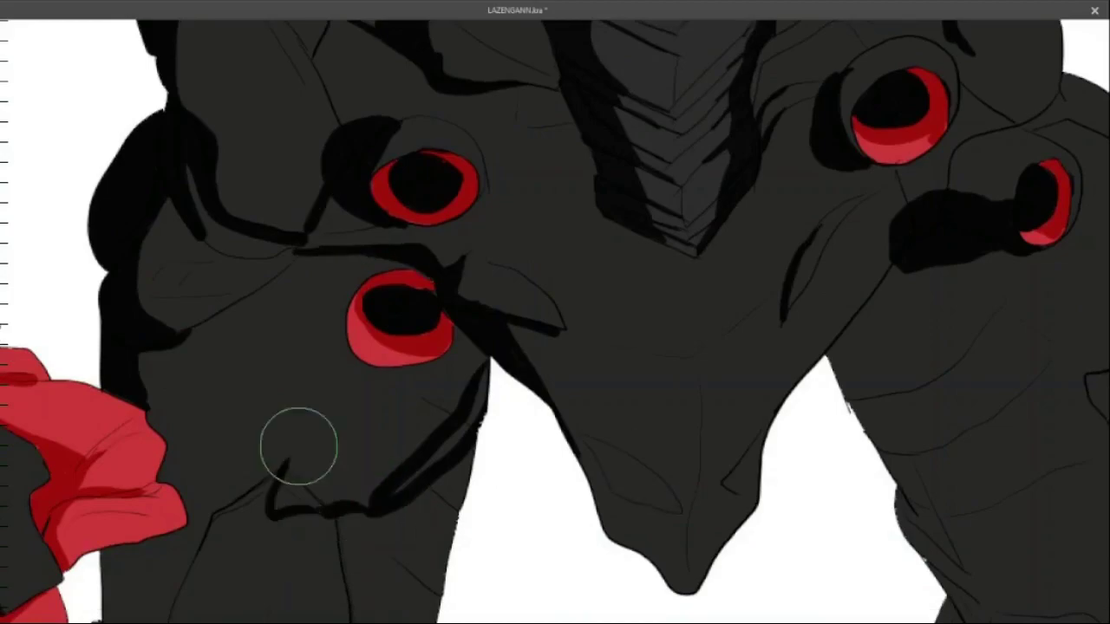
pyautogui.moveTo(299, 446); pyautogui.dragTo(355, 382)
pyautogui.moveTo(382, 347); pyautogui.dragTo(469, 468)
pyautogui.moveTo(408, 399); pyautogui.dragTo(286, 503)
pyautogui.moveTo(329, 433); pyautogui.dragTo(396, 453)
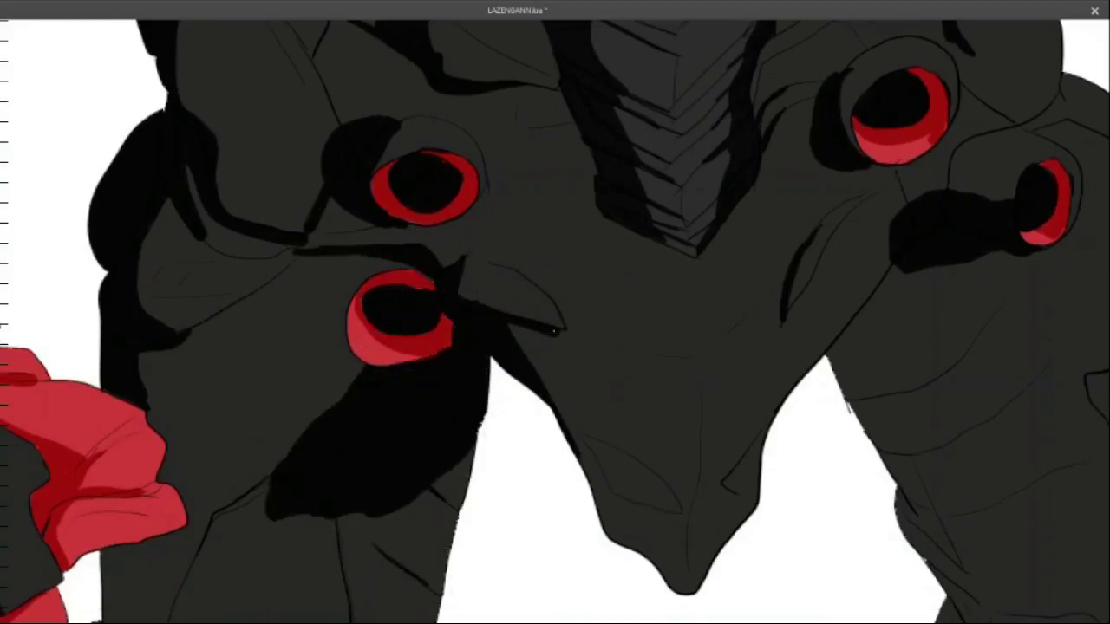
# - Paint black shadow strokes down the leg's left edge
pyautogui.scroll(-5, 586, 410)
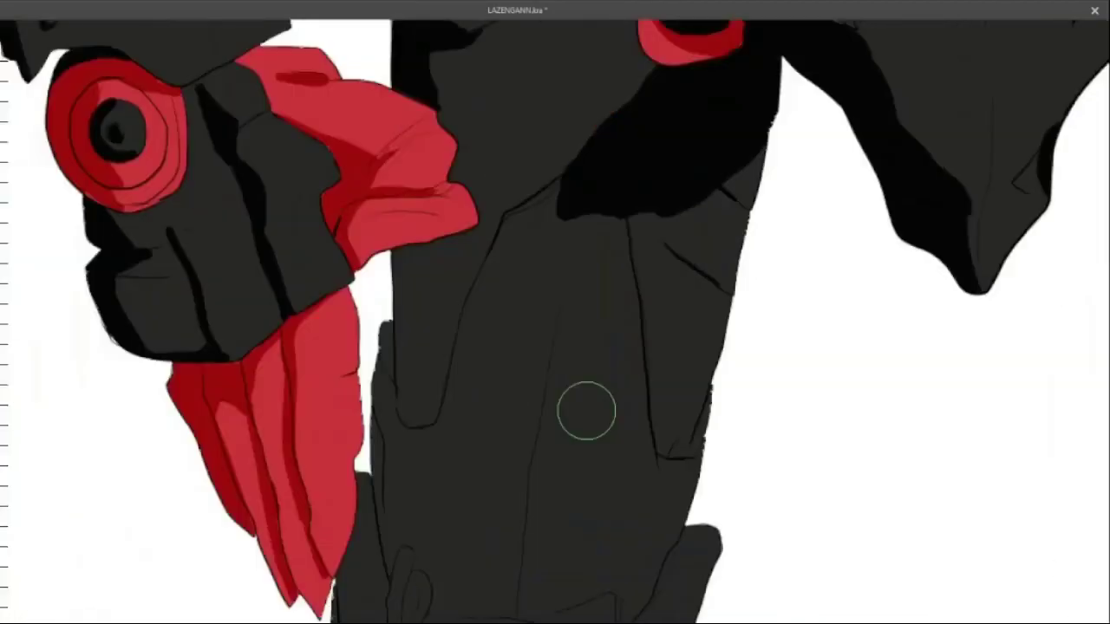
pyautogui.moveTo(538, 208); pyautogui.dragTo(408, 425)
pyautogui.moveTo(546, 408); pyautogui.dragTo(456, 586)
pyautogui.moveTo(433, 256); pyautogui.dragTo(395, 399)
pyautogui.moveTo(385, 325); pyautogui.dragTo(382, 573)
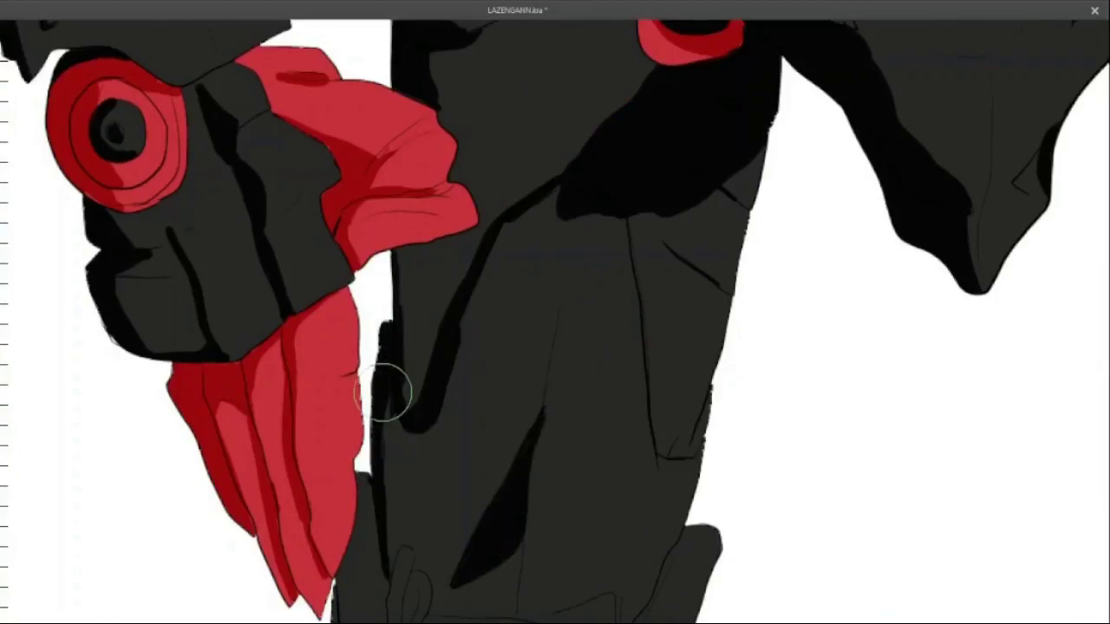
pyautogui.scroll(-3, 386, 393)
pyautogui.moveTo(599, 286); pyautogui.dragTo(563, 468)
pyautogui.moveTo(599, 313)
pyautogui.mouseDown()
pyautogui.moveTo(590, 448)
pyautogui.moveTo(543, 574)
pyautogui.mouseUp()
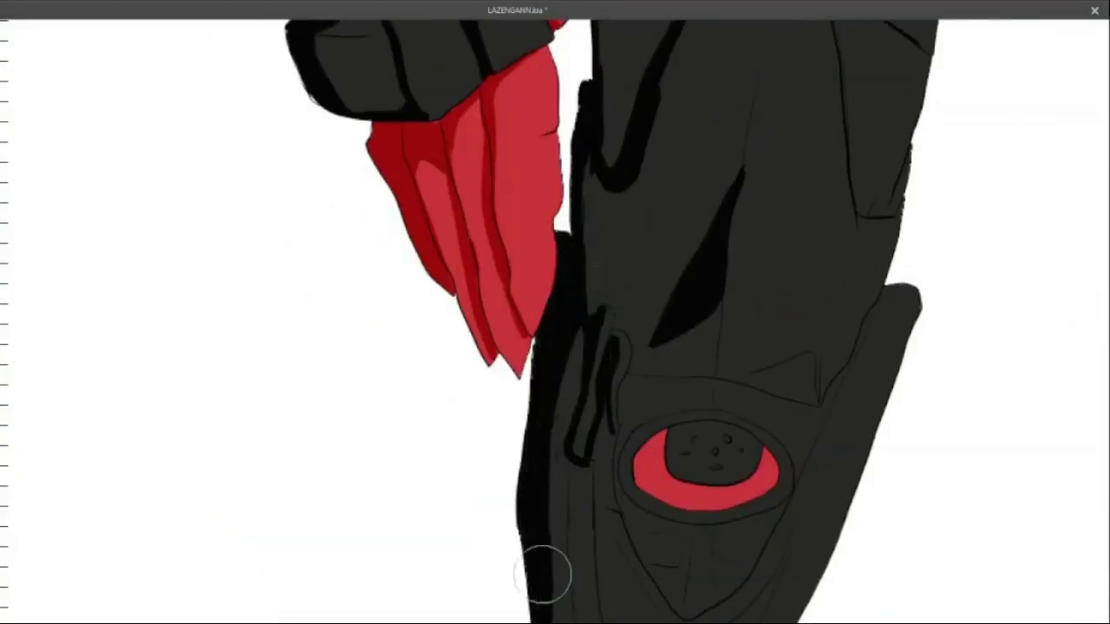
# - Shade black around, above and below the red knee eye
pyautogui.moveTo(667, 521); pyautogui.dragTo(619, 438)
pyautogui.moveTo(672, 451); pyautogui.dragTo(763, 456)
pyautogui.moveTo(676, 429); pyautogui.dragTo(758, 437)
pyautogui.moveTo(624, 420); pyautogui.dragTo(673, 515)
pyautogui.moveTo(663, 381); pyautogui.dragTo(628, 396)
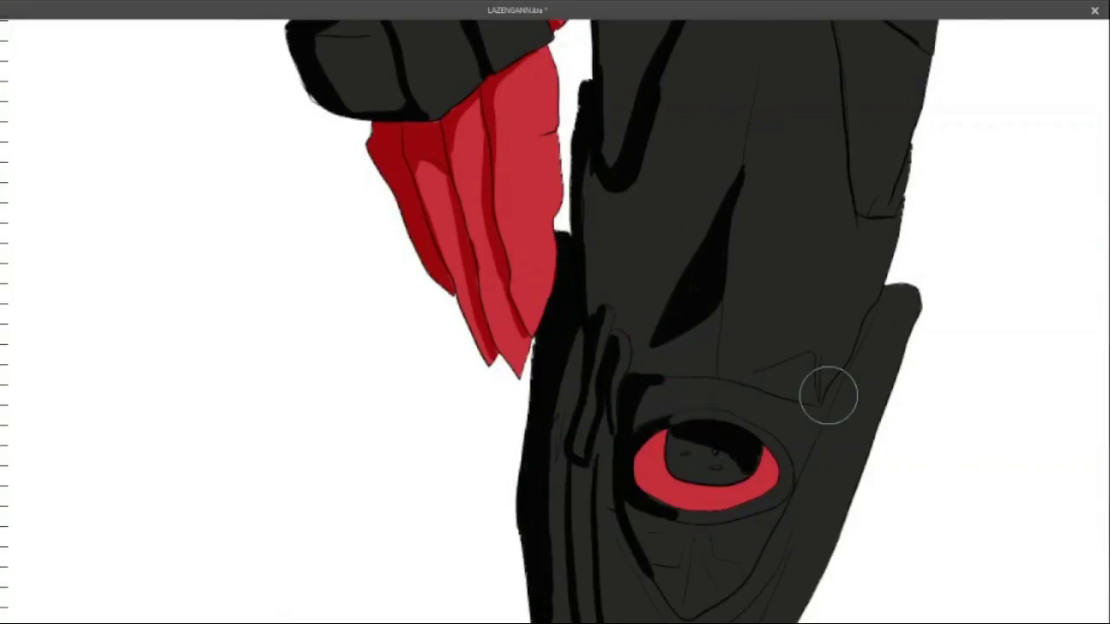
pyautogui.moveTo(828, 396)
pyautogui.mouseDown()
pyautogui.moveTo(768, 515)
pyautogui.moveTo(691, 587)
pyautogui.mouseUp()
pyautogui.scroll(-4, 691, 587)
pyautogui.moveTo(605, 389); pyautogui.dragTo(609, 207)
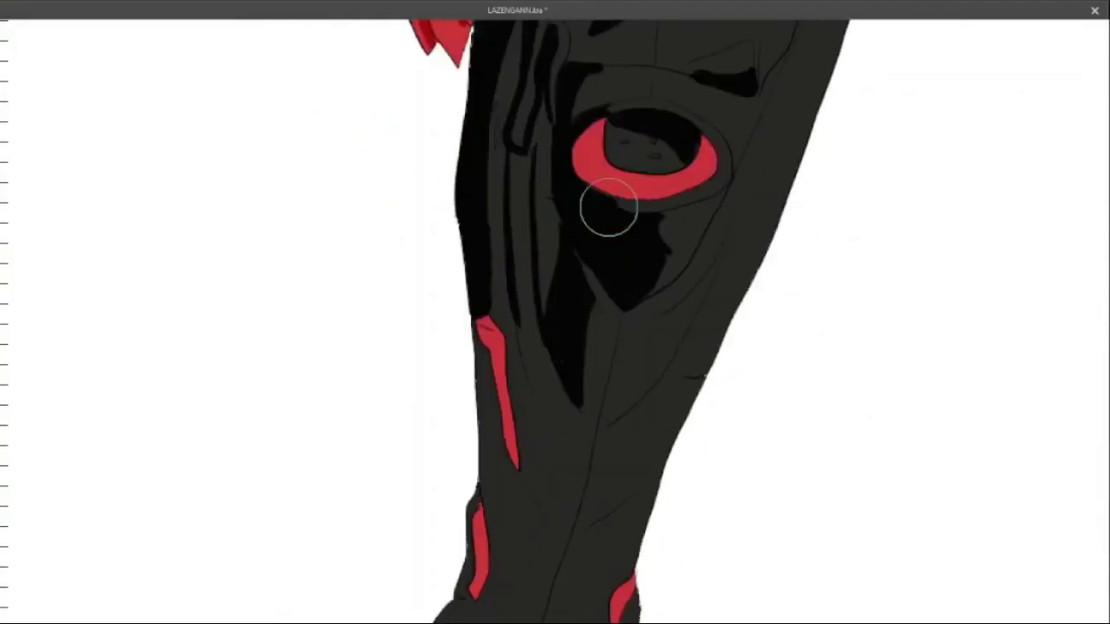
pyautogui.moveTo(533, 598); pyautogui.dragTo(503, 304)
# - Fill the lower leg's left side with shadow and shade along the red stripes
pyautogui.scroll(-4, 503, 304)
pyautogui.moveTo(580, 248); pyautogui.dragTo(512, 555)
pyautogui.moveTo(403, 541); pyautogui.dragTo(548, 577)
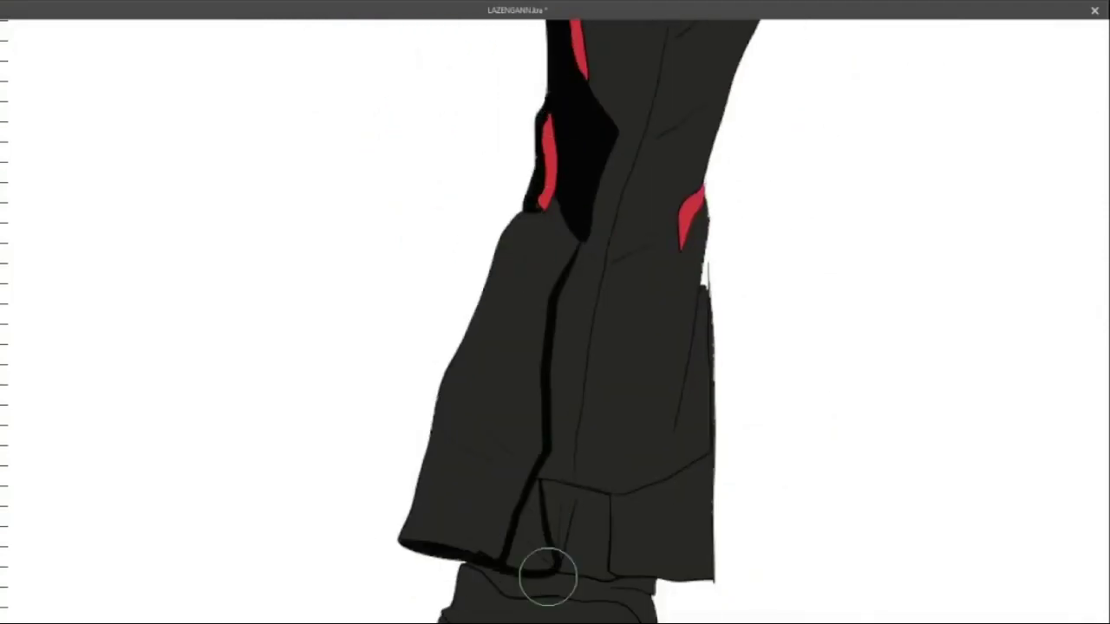
pyautogui.moveTo(564, 208); pyautogui.dragTo(428, 458)
pyautogui.moveTo(538, 260); pyautogui.dragTo(537, 564)
pyautogui.scroll(4, 677, 237)
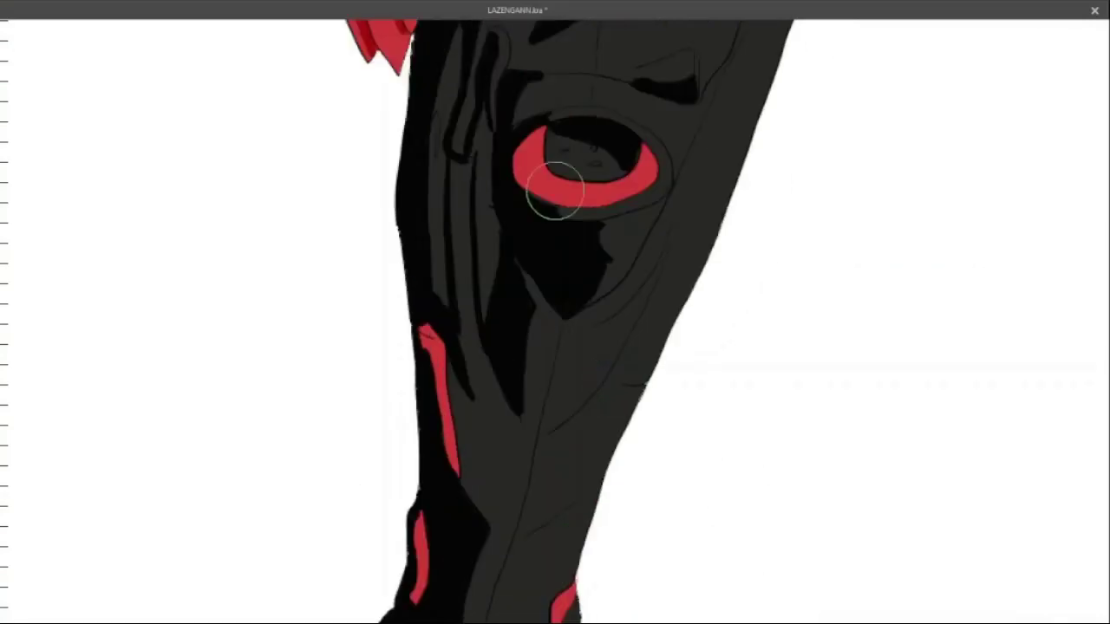
pyautogui.moveTo(552, 128); pyautogui.dragTo(641, 178)
pyautogui.moveTo(443, 338); pyautogui.dragTo(447, 469)
pyautogui.moveTo(426, 540); pyautogui.dragTo(425, 598)
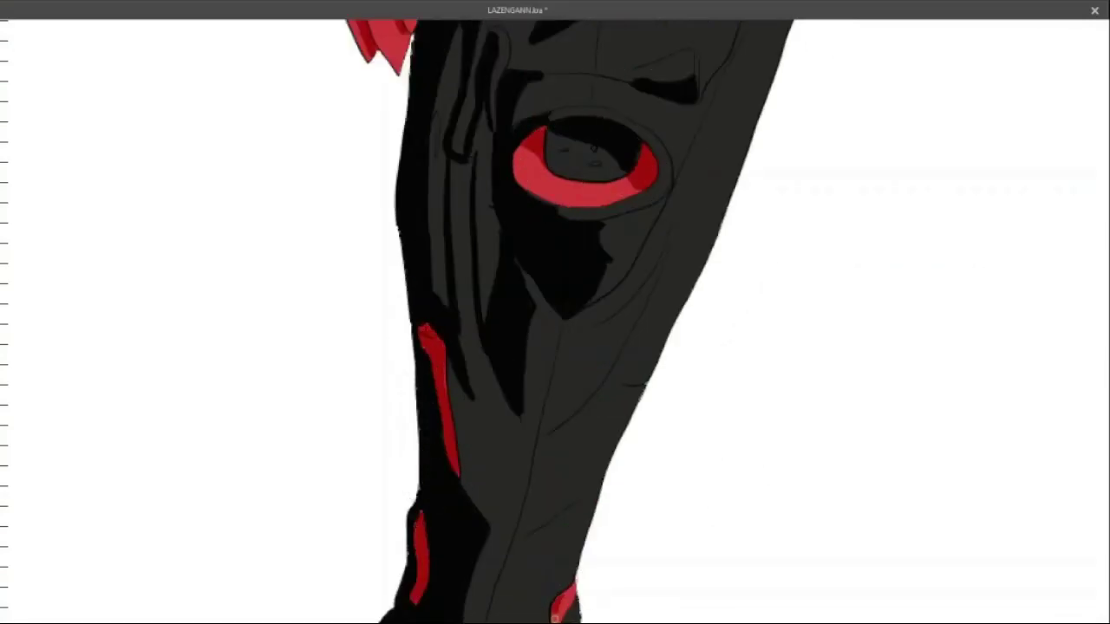
# - Deepen the leg's left-side shadow and darken the red foot piece
pyautogui.scroll(5, 550, 360)
pyautogui.moveTo(520, 174)
pyautogui.mouseDown()
pyautogui.moveTo(490, 269)
pyautogui.moveTo(521, 607)
pyautogui.mouseUp()
pyautogui.moveTo(468, 286); pyautogui.dragTo(529, 546)
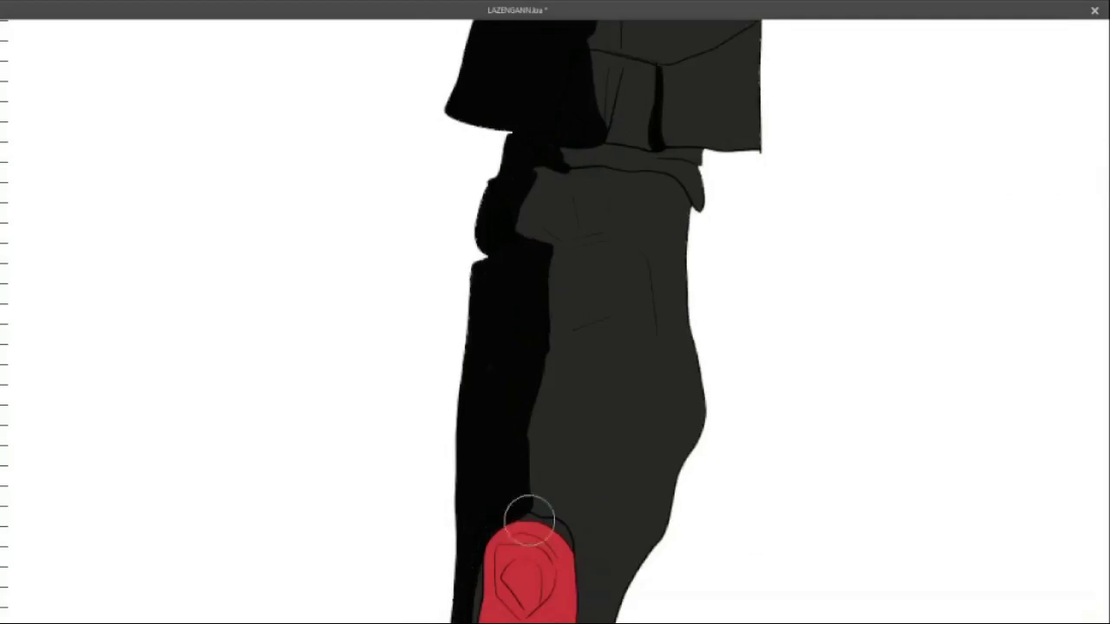
pyautogui.moveTo(521, 502); pyautogui.dragTo(589, 607)
pyautogui.scroll(-3, 402, 491)
pyautogui.moveTo(443, 399); pyautogui.dragTo(485, 495)
pyautogui.scroll(-3, 485, 347)
pyautogui.scroll(4, 464, 302)
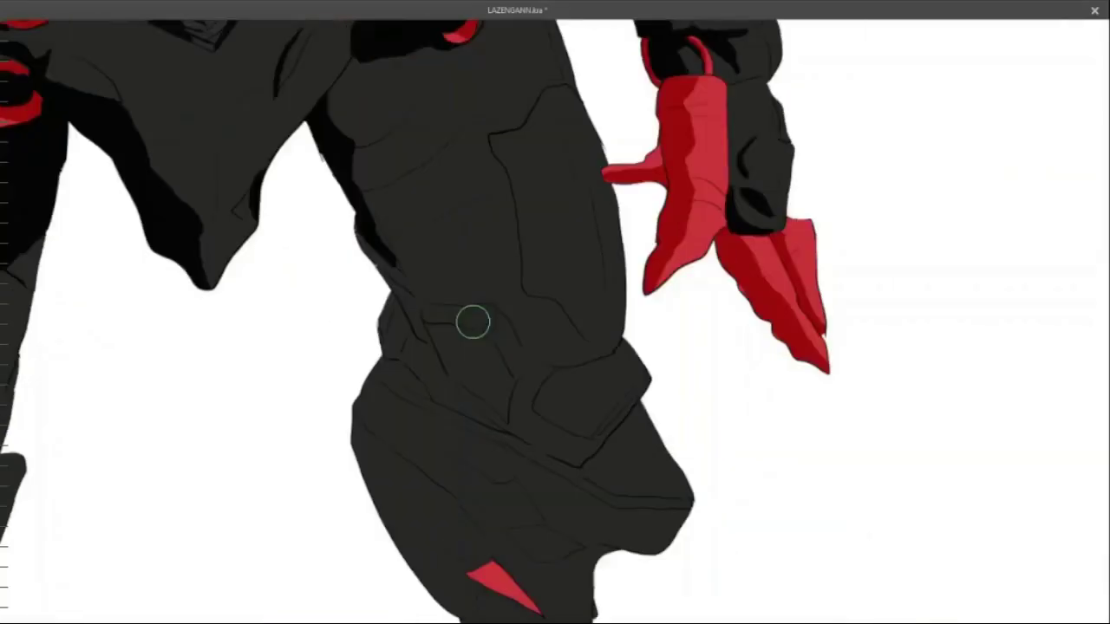
# - Paint black shading on the forearm, elbow band and lower arm armour
pyautogui.moveTo(502, 104)
pyautogui.mouseDown()
pyautogui.moveTo(580, 329)
pyautogui.moveTo(523, 242)
pyautogui.moveTo(564, 356)
pyautogui.mouseUp()
pyautogui.moveTo(357, 221)
pyautogui.mouseDown()
pyautogui.moveTo(461, 364)
pyautogui.moveTo(421, 396)
pyautogui.moveTo(364, 538)
pyautogui.mouseUp()
pyautogui.moveTo(590, 372)
pyautogui.mouseDown()
pyautogui.moveTo(539, 430)
pyautogui.moveTo(602, 401)
pyautogui.moveTo(407, 473)
pyautogui.mouseUp()
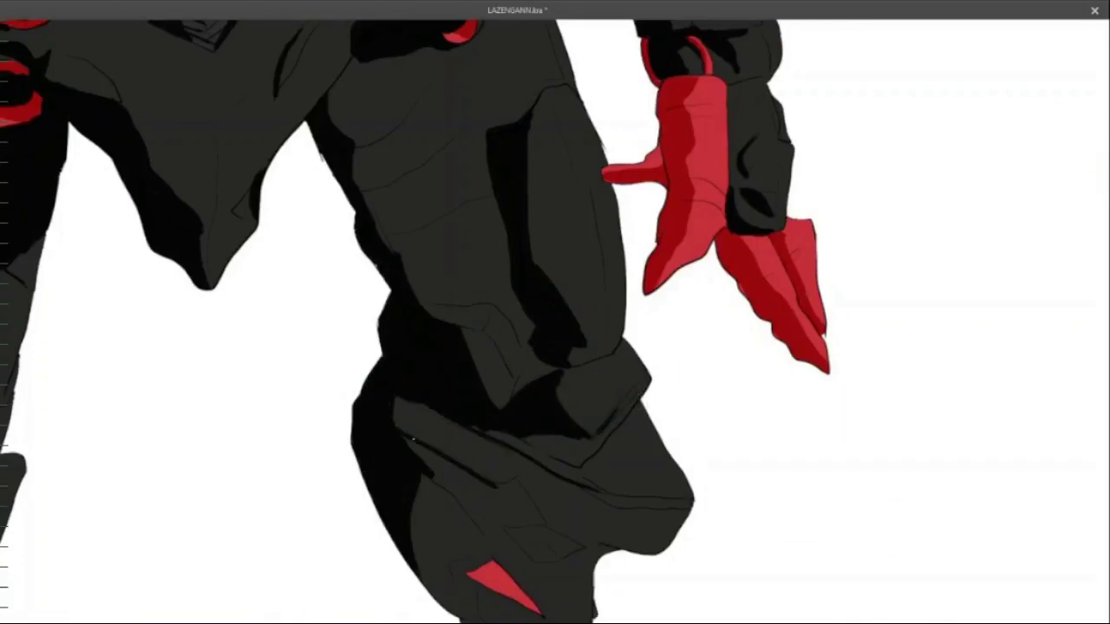
pyautogui.moveTo(374, 211)
pyautogui.mouseDown()
pyautogui.moveTo(488, 278)
pyautogui.moveTo(511, 272)
pyautogui.mouseUp()
pyautogui.moveTo(390, 290)
pyautogui.mouseDown()
pyautogui.moveTo(436, 401)
pyautogui.moveTo(446, 521)
pyautogui.mouseUp()
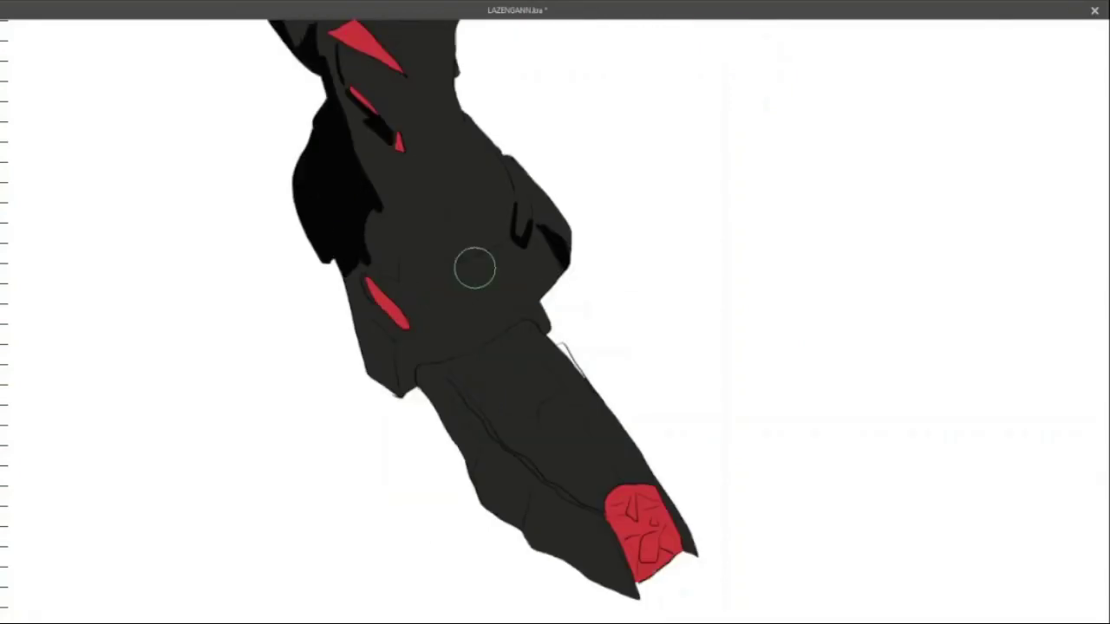
# - Shadow the shin's left armour edge and darken the red plate's right side
pyautogui.moveTo(407, 390); pyautogui.dragTo(384, 290)
pyautogui.moveTo(407, 364); pyautogui.dragTo(354, 252)
pyautogui.moveTo(534, 334)
pyautogui.mouseDown()
pyautogui.moveTo(515, 434)
pyautogui.moveTo(451, 364)
pyautogui.mouseUp()
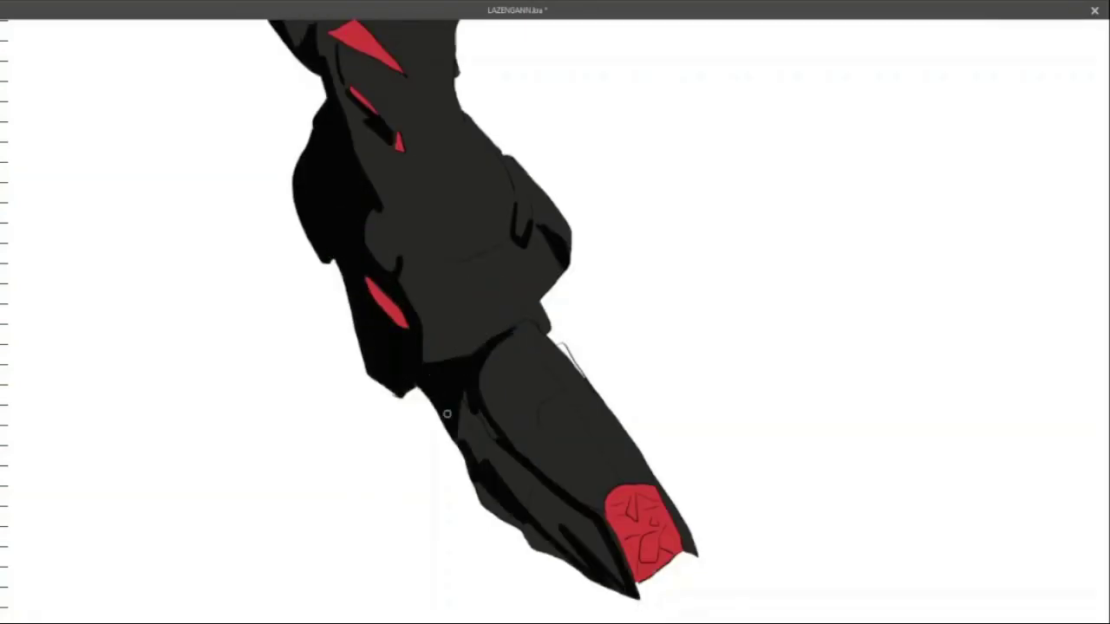
pyautogui.moveTo(468, 407); pyautogui.dragTo(545, 523)
pyautogui.moveTo(668, 529); pyautogui.dragTo(614, 490)
# - Reset the tilted view upright and zoom out to check the whole figure
pyautogui.press('5')
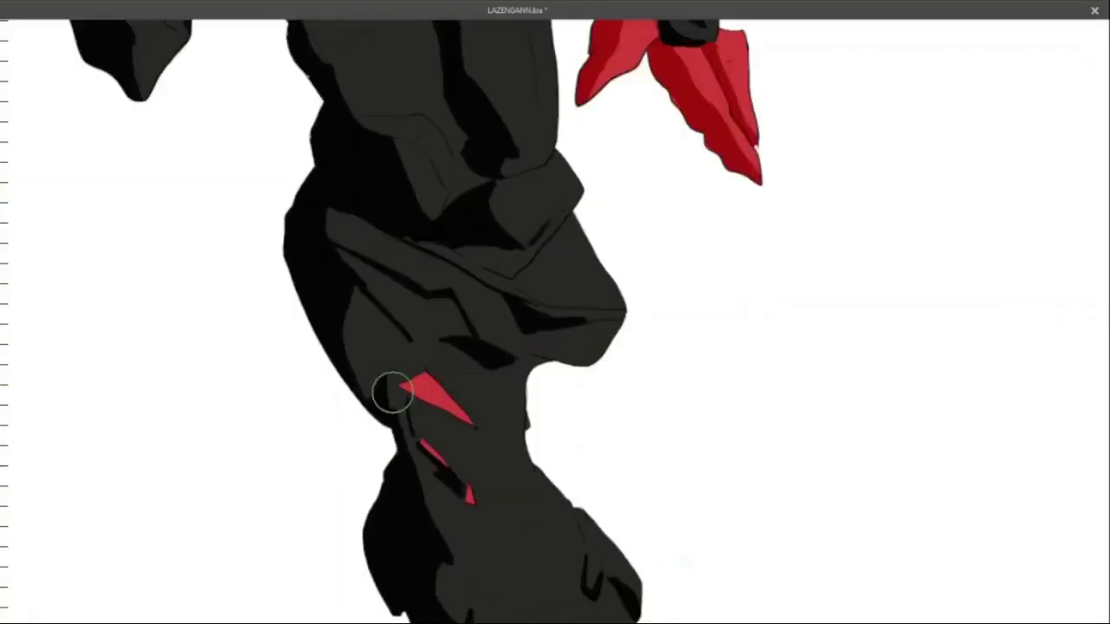
pyautogui.press('-')
pyautogui.press('-')
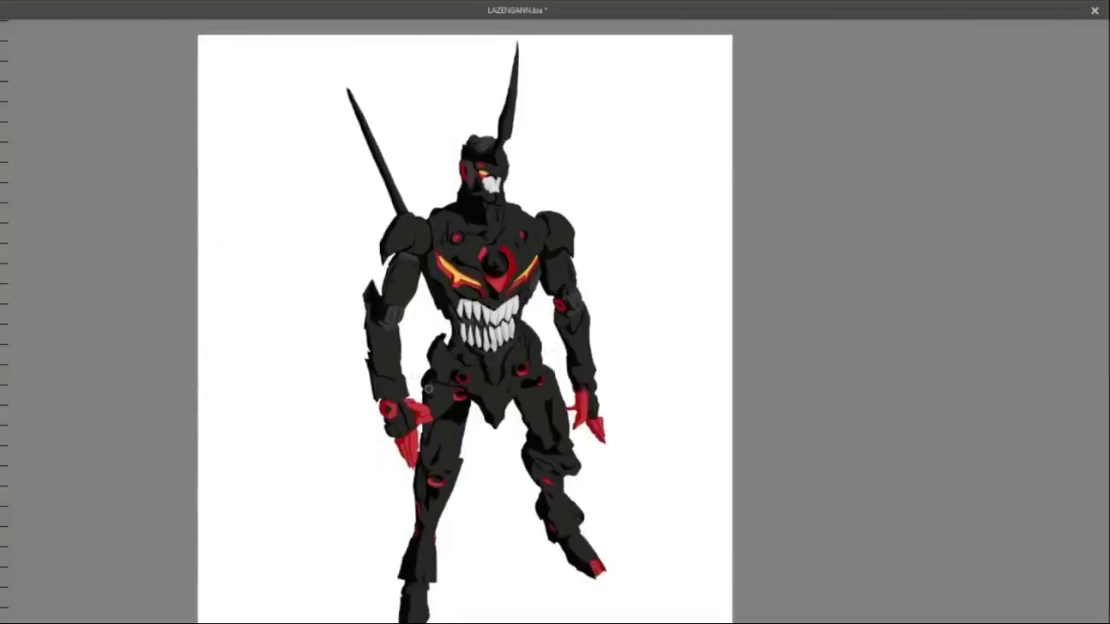
pyautogui.press('+')
pyautogui.press('+')
pyautogui.press('+')
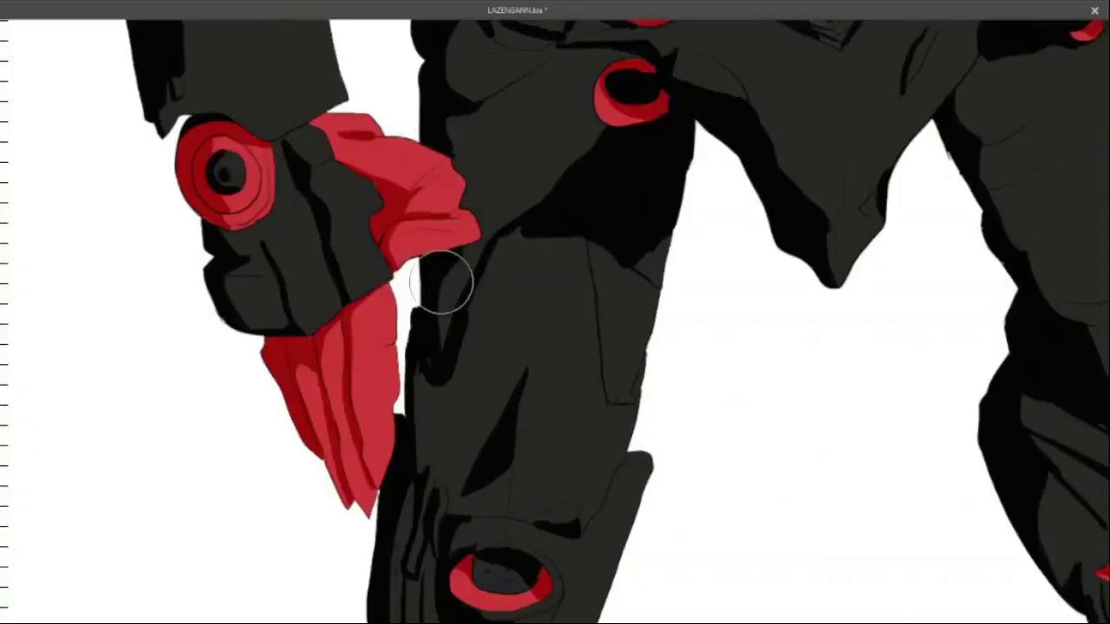
pyautogui.press('-')
pyautogui.press('-')
pyautogui.press('-')
pyautogui.press('-')
# - Hide the interface and zoom in closely on the horn, head and face
pyautogui.press('Tab')
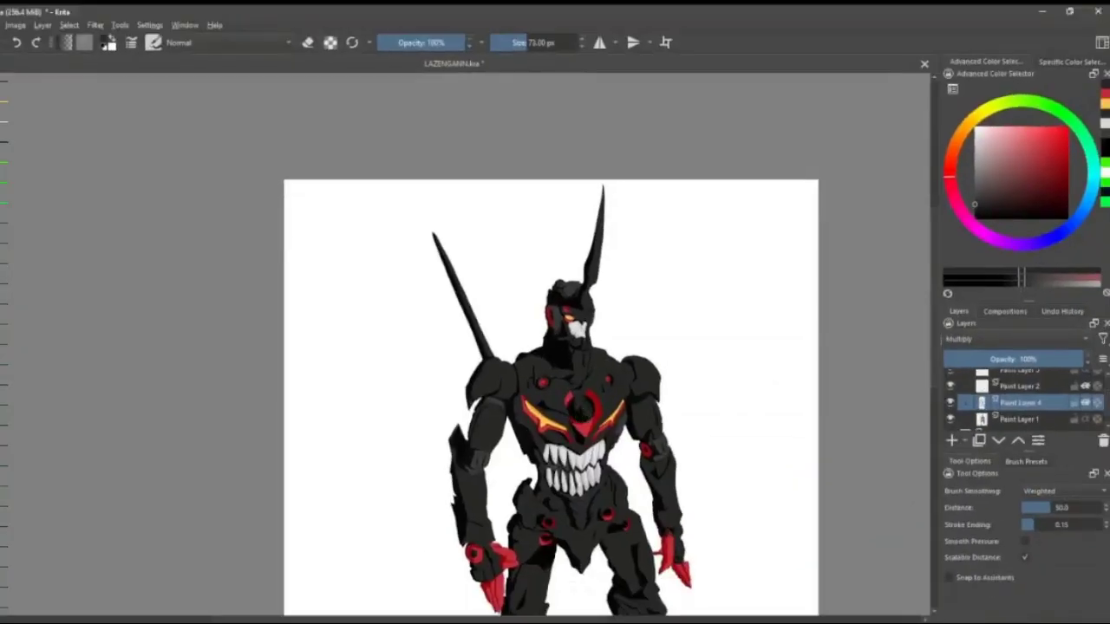
pyautogui.press('+')
pyautogui.press('+')
pyautogui.press('+')
pyautogui.press('Tab')
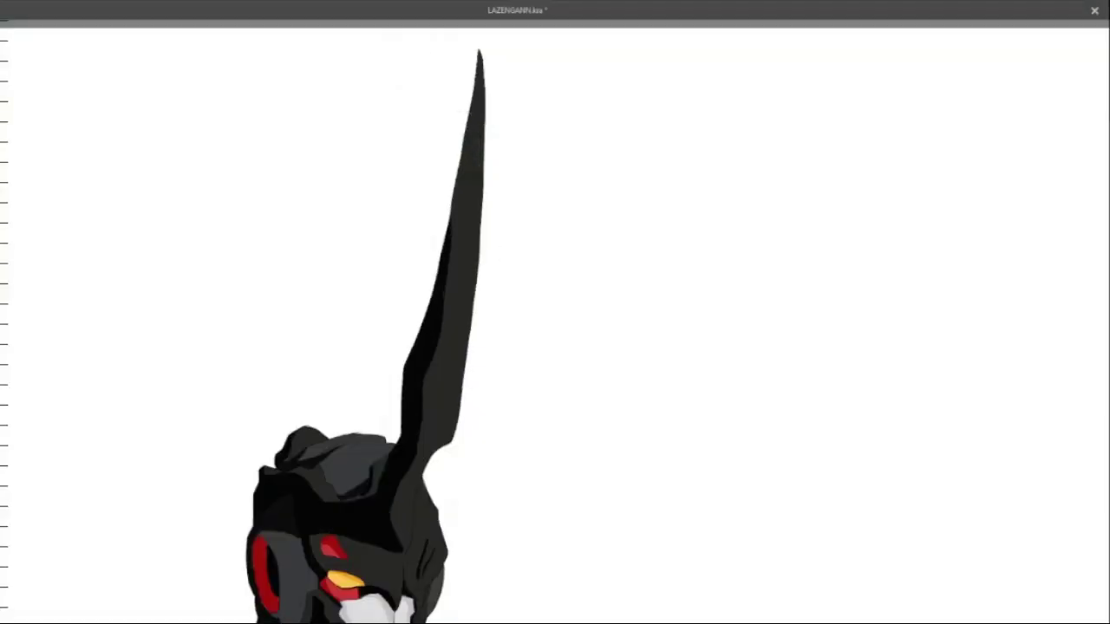
pyautogui.press('+')
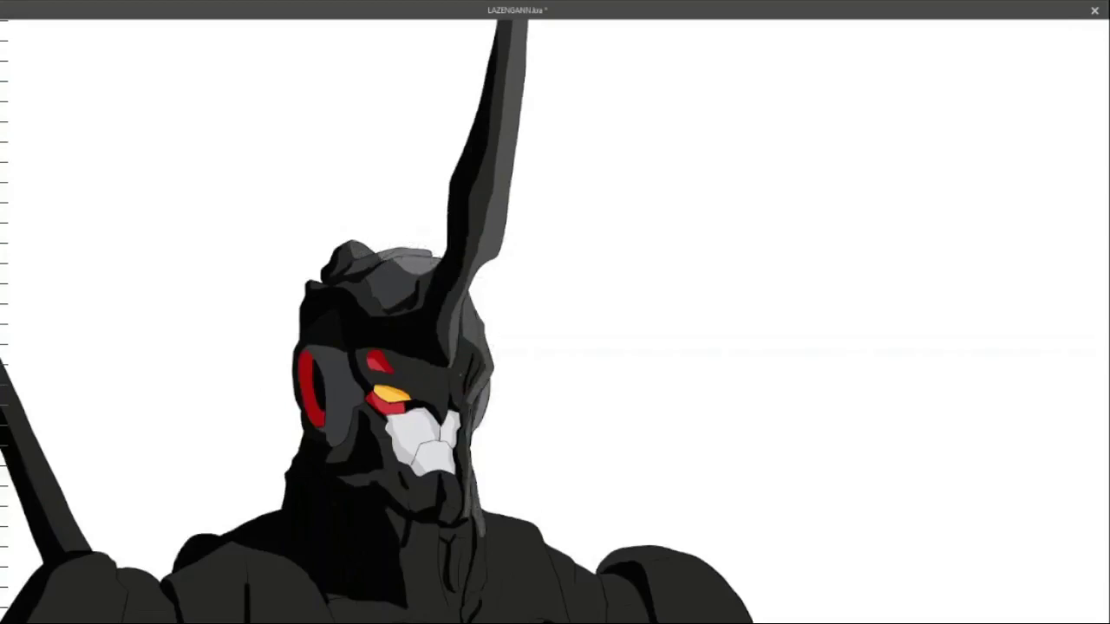
pyautogui.press('+')
pyautogui.press('+')
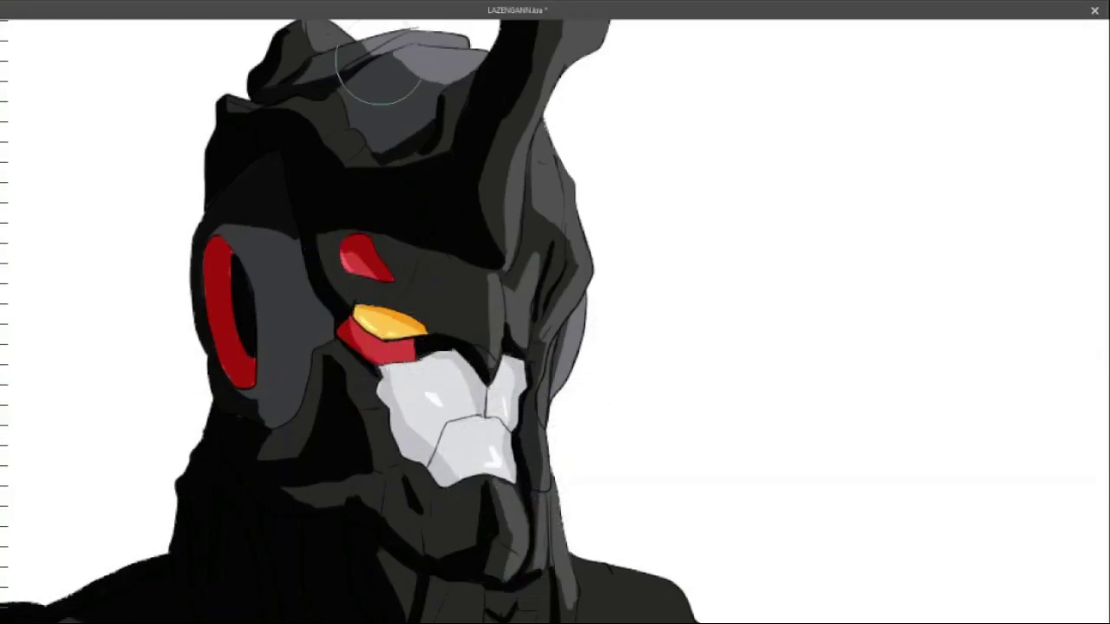
# - Add light grey highlights to the ear ring, chin, neck, chest and right shoulder
pyautogui.moveTo(252, 243)
pyautogui.mouseDown()
pyautogui.moveTo(276, 386)
pyautogui.moveTo(290, 346)
pyautogui.mouseUp()
pyautogui.moveTo(277, 295); pyautogui.dragTo(287, 394)
pyautogui.moveTo(368, 375)
pyautogui.mouseDown()
pyautogui.moveTo(373, 412)
pyautogui.moveTo(303, 359)
pyautogui.mouseUp()
pyautogui.press('-')
pyautogui.moveTo(390, 343); pyautogui.dragTo(486, 451)
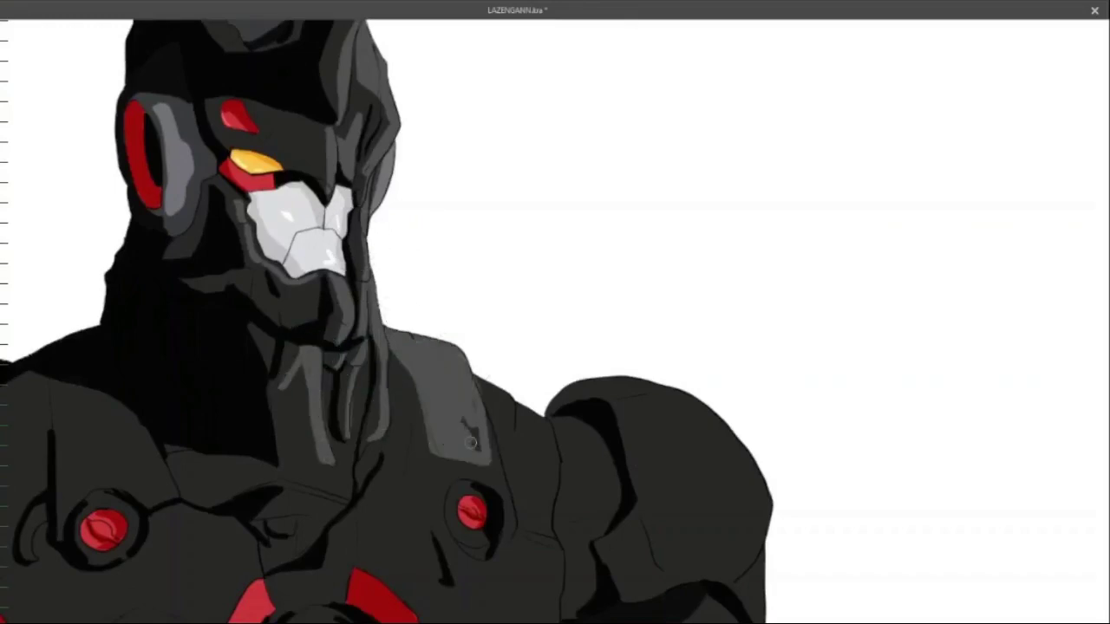
pyautogui.moveTo(520, 391)
pyautogui.mouseDown()
pyautogui.moveTo(737, 485)
pyautogui.moveTo(559, 520)
pyautogui.mouseUp()
pyautogui.moveTo(509, 475); pyautogui.dragTo(505, 541)
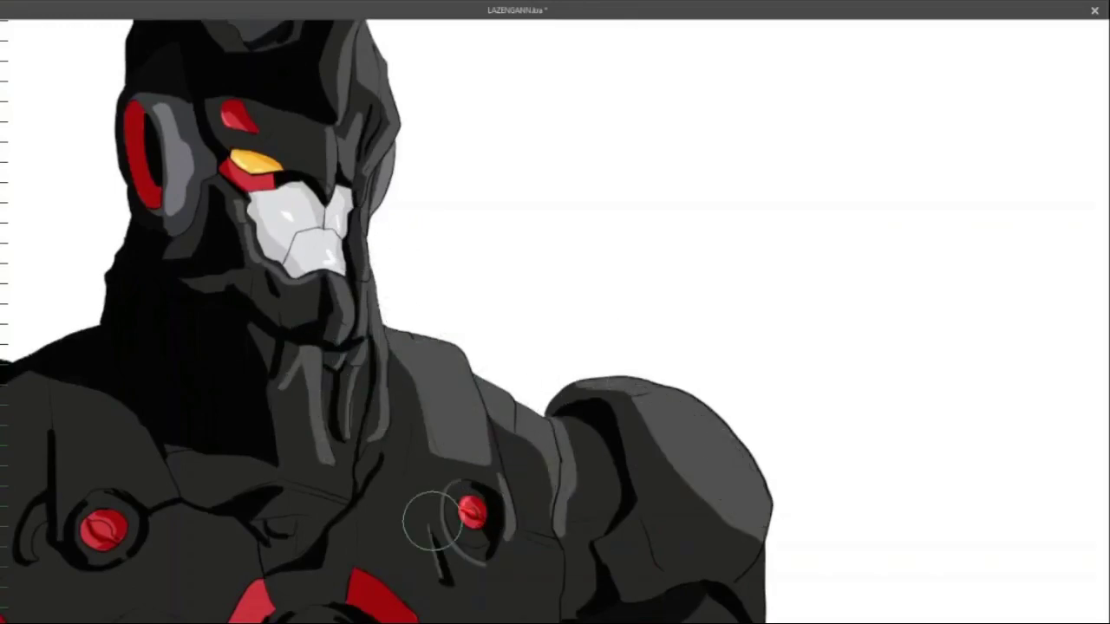
pyautogui.moveTo(432, 520)
pyautogui.mouseDown()
pyautogui.moveTo(346, 477)
pyautogui.moveTo(286, 507)
pyautogui.mouseUp()
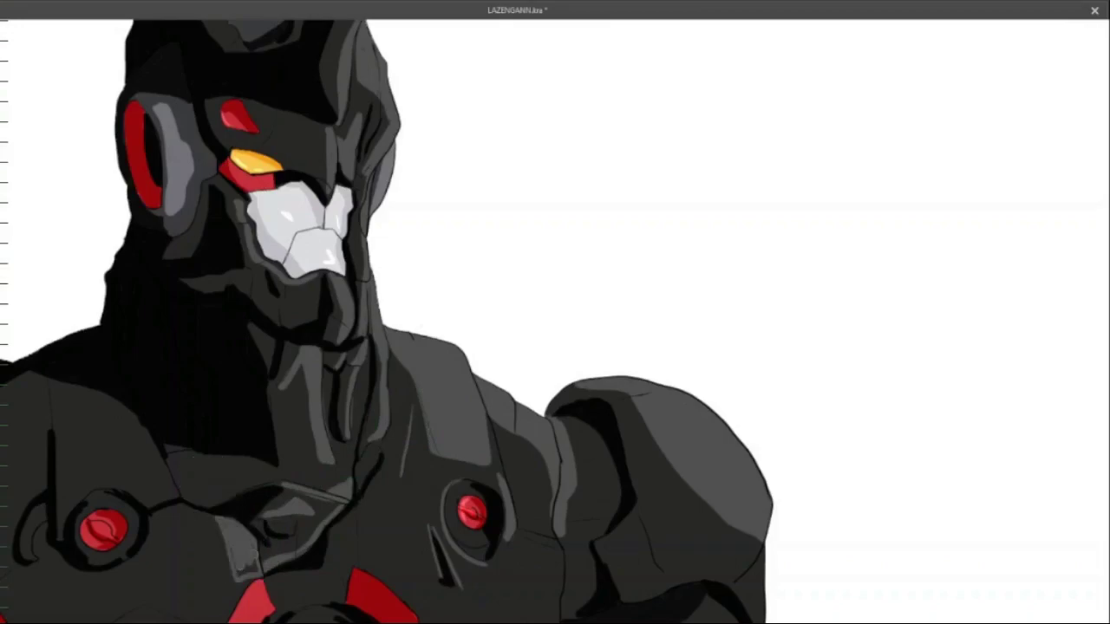
# - Highlight the red chest piece, chest plate edge, right shoulder and left chest plate
pyautogui.scroll(-5, 216, 465)
pyautogui.hscroll(-5, 367, 292)
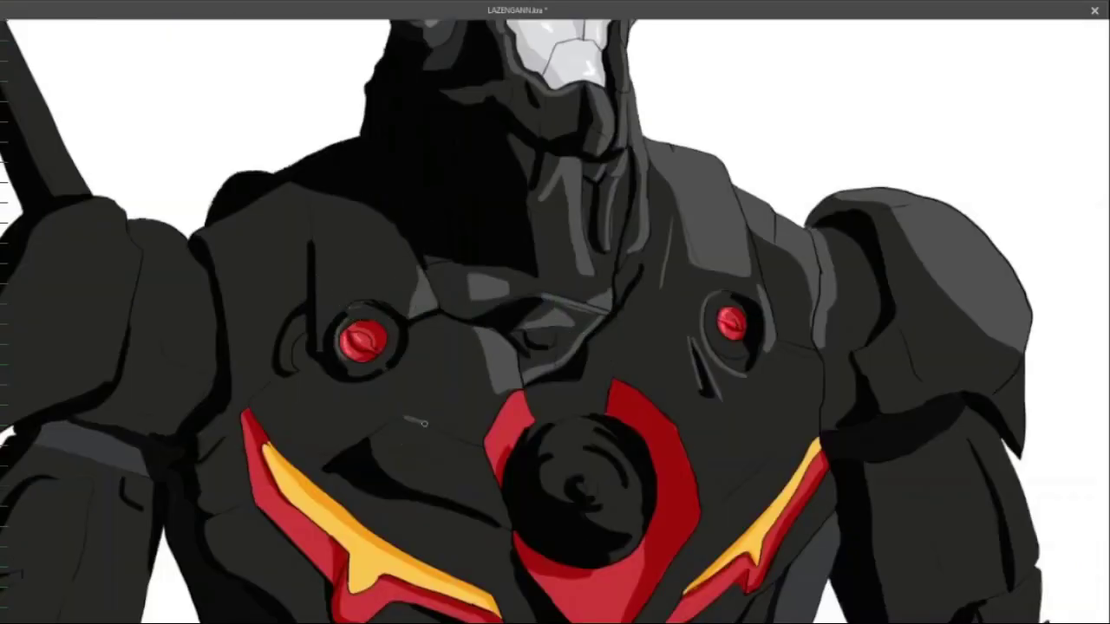
pyautogui.moveTo(510, 401); pyautogui.dragTo(548, 426)
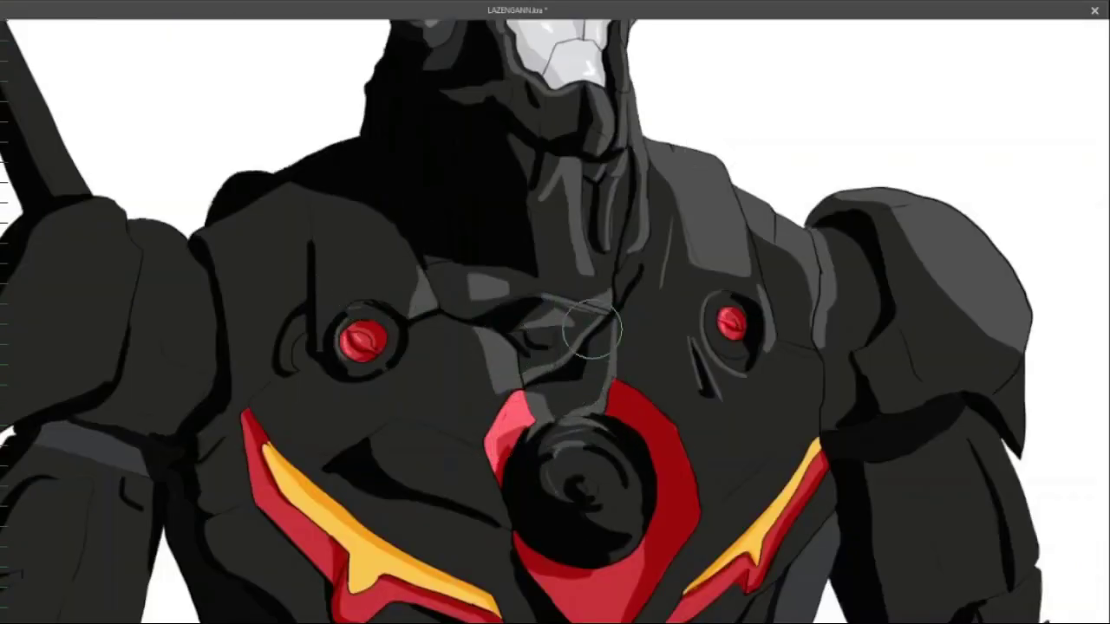
pyautogui.moveTo(790, 347); pyautogui.dragTo(804, 447)
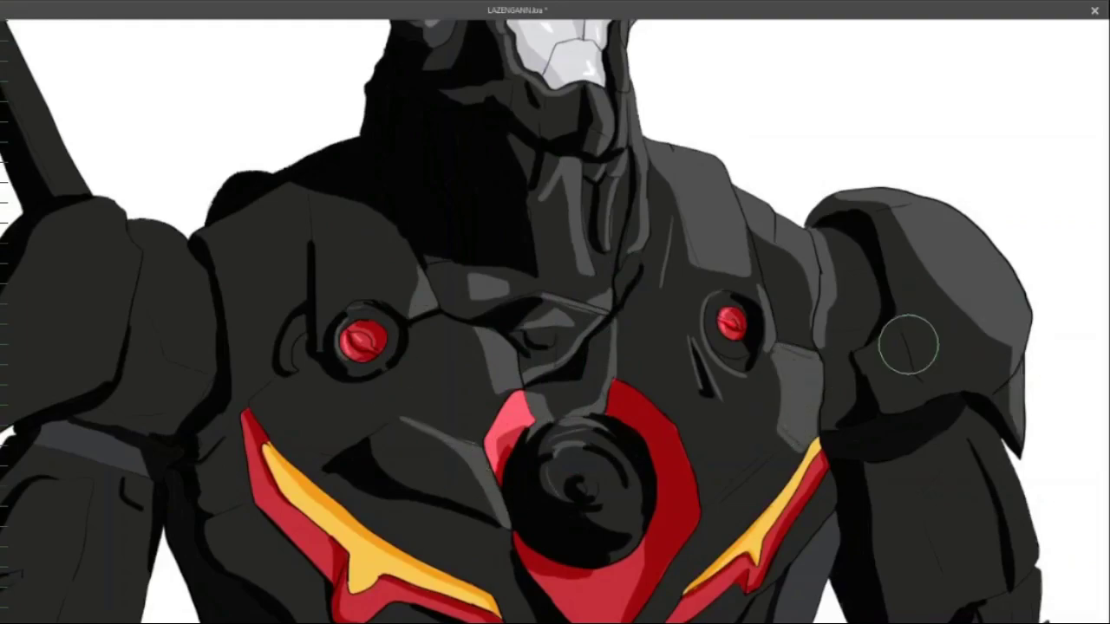
pyautogui.moveTo(901, 319); pyautogui.dragTo(941, 374)
pyautogui.moveTo(338, 396)
pyautogui.mouseDown()
pyautogui.moveTo(269, 450)
pyautogui.moveTo(277, 444)
pyautogui.mouseUp()
pyautogui.moveTo(277, 378); pyautogui.dragTo(251, 423)
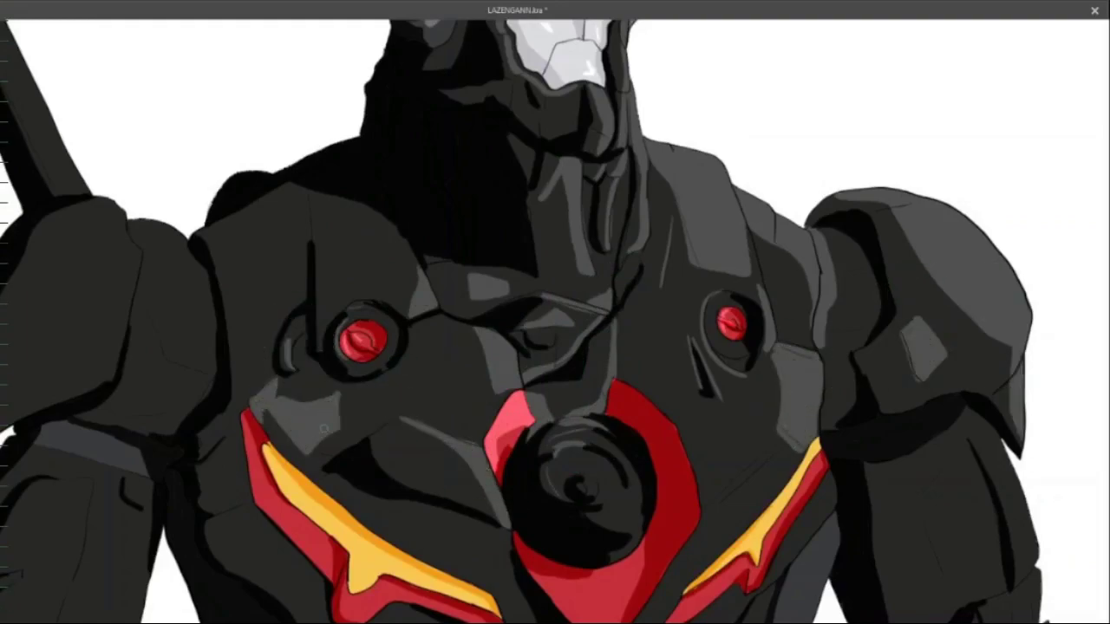
# - Redo a stray upper-chest streak and highlight the left shoulder
pyautogui.moveTo(295, 198); pyautogui.dragTo(243, 273)
pyautogui.hotkey('ctrl', 'z')
pyautogui.moveTo(331, 290); pyautogui.dragTo(317, 197)
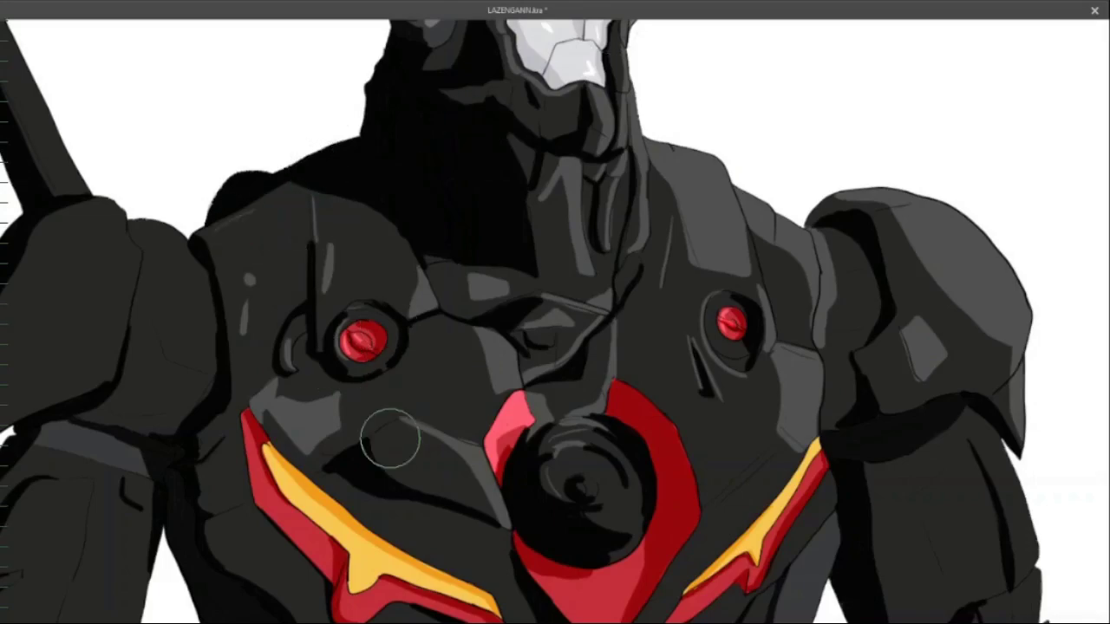
pyautogui.moveTo(202, 286); pyautogui.dragTo(143, 412)
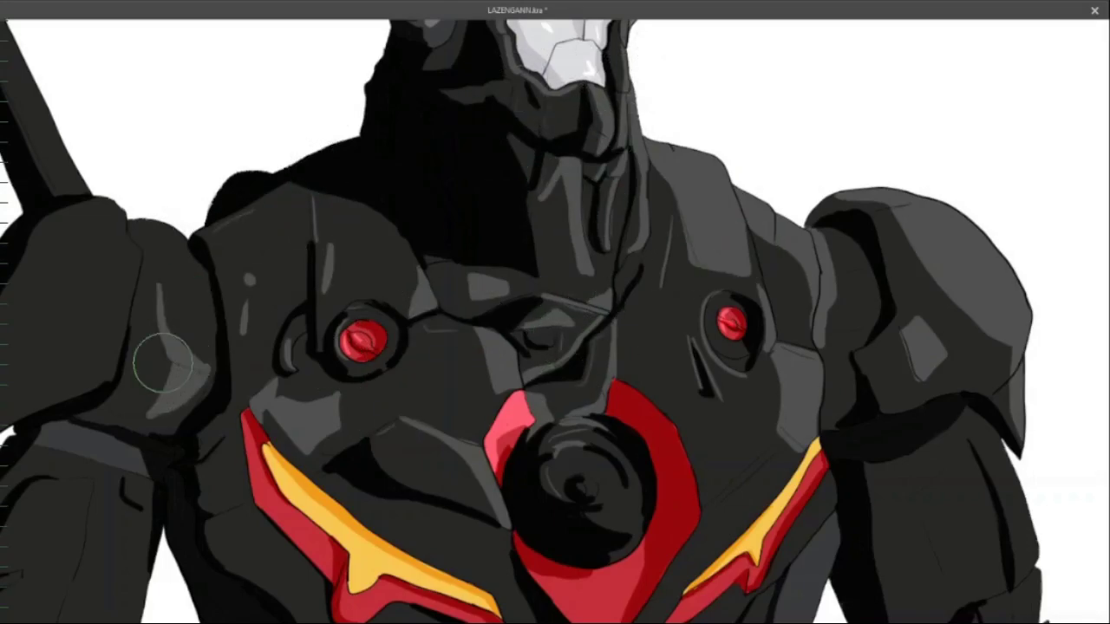
pyautogui.press('Tab')
pyautogui.press('Tab')
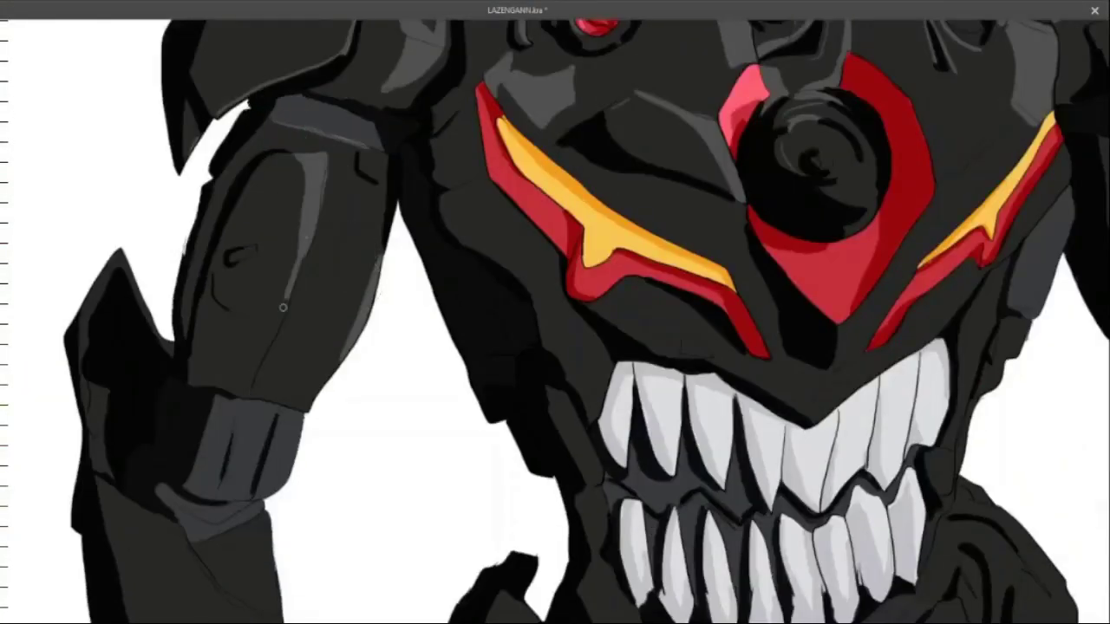
# - Highlight the upper arm, wrist band, beside the nose and the yellow stripe's shadow
pyautogui.moveTo(282, 307); pyautogui.dragTo(199, 538)
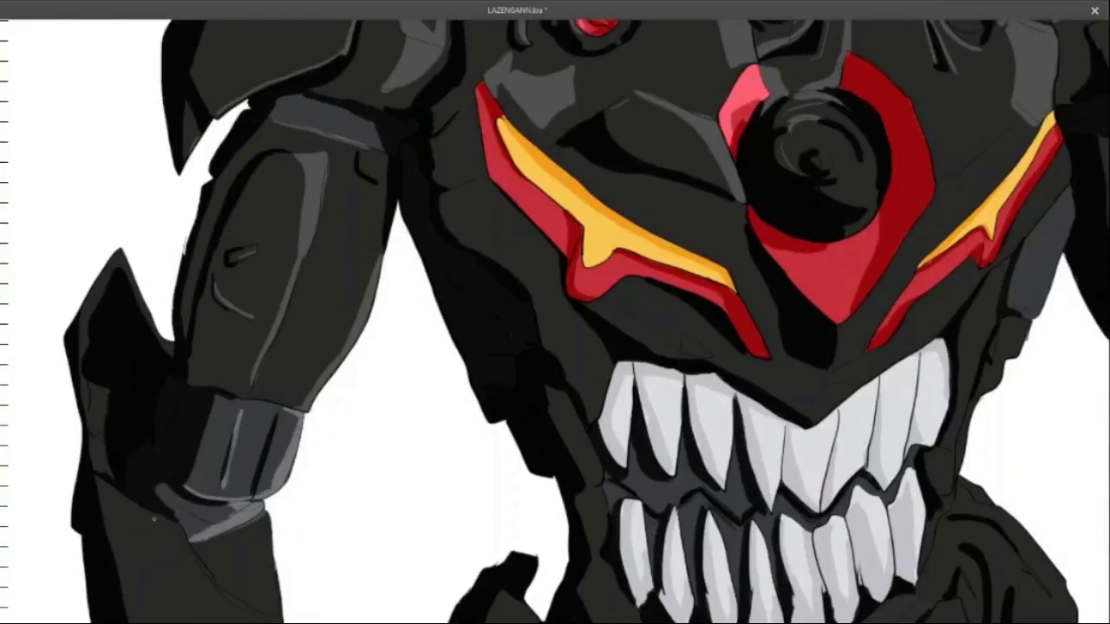
pyautogui.moveTo(139, 243); pyautogui.dragTo(111, 440)
pyautogui.moveTo(130, 503); pyautogui.dragTo(251, 607)
pyautogui.moveTo(343, 217); pyautogui.dragTo(423, 243)
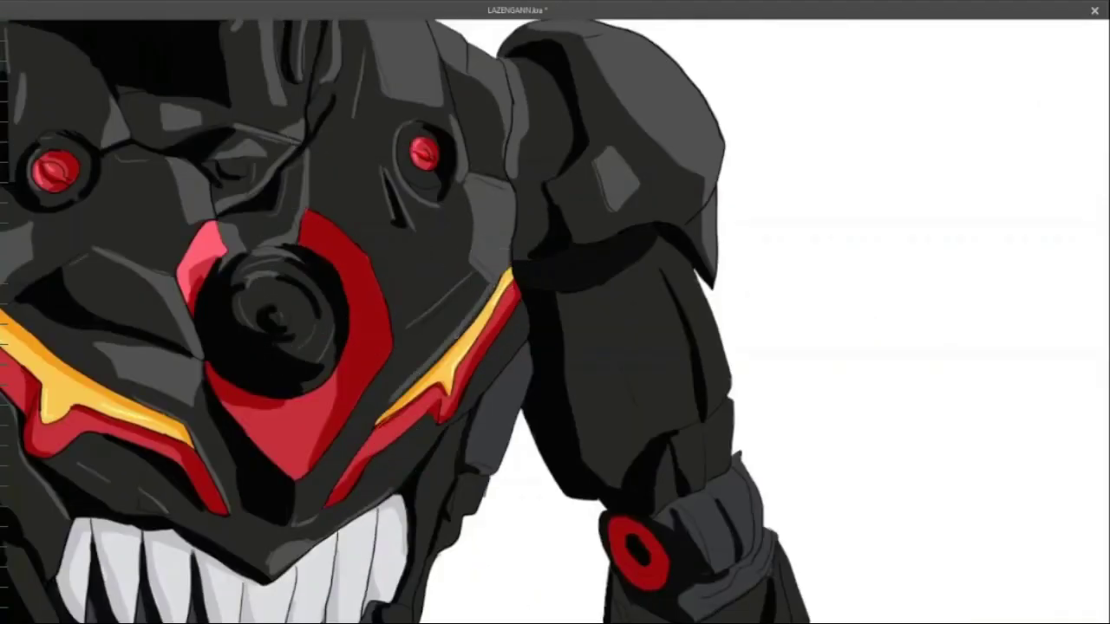
pyautogui.moveTo(519, 306); pyautogui.dragTo(494, 479)
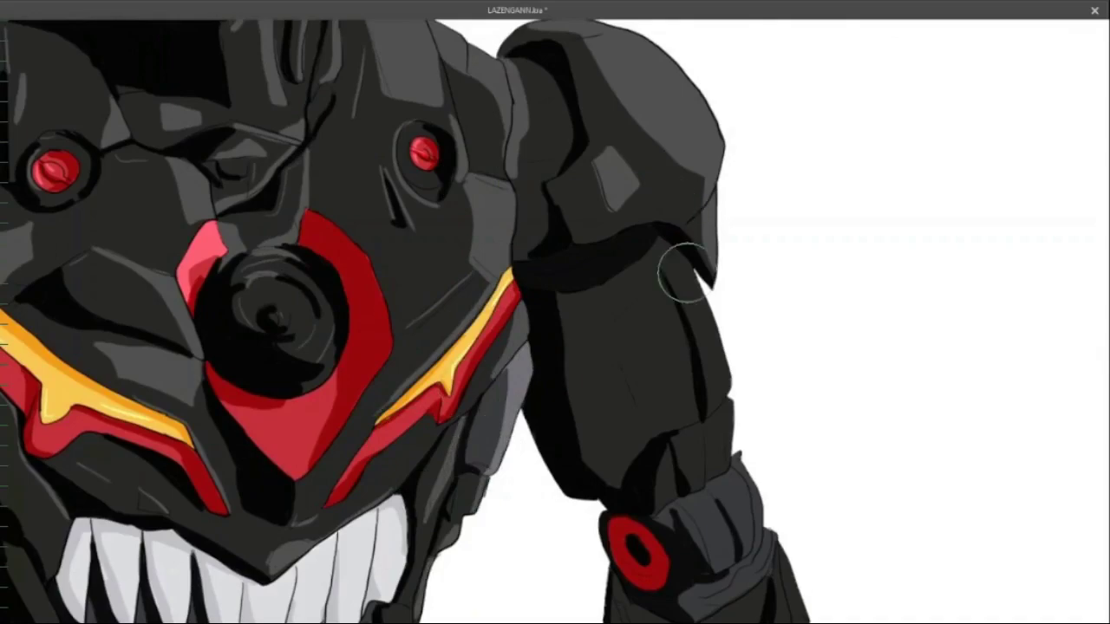
# - Add light grey highlights across the dark forearm armour
pyautogui.moveTo(677, 260); pyautogui.dragTo(719, 391)
pyautogui.moveTo(625, 286)
pyautogui.mouseDown()
pyautogui.moveTo(642, 438)
pyautogui.moveTo(700, 488)
pyautogui.mouseUp()
pyautogui.moveTo(719, 399); pyautogui.dragTo(806, 620)
pyautogui.moveTo(728, 555); pyautogui.dragTo(763, 607)
pyautogui.moveTo(333, 550); pyautogui.dragTo(468, 334)
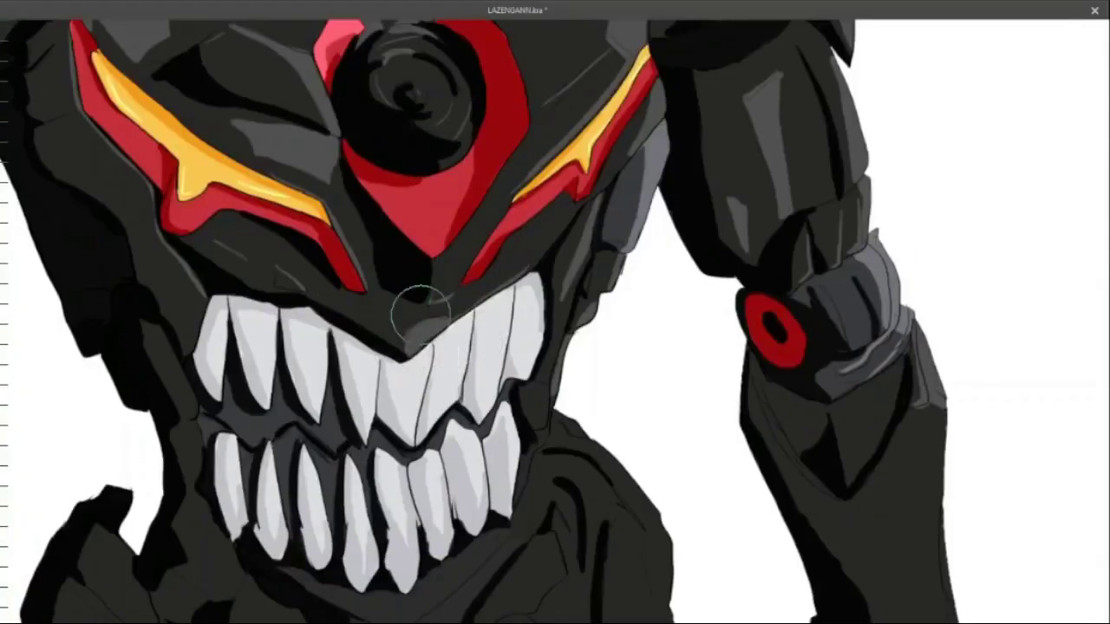
pyautogui.scroll(5, 466, 276)
pyautogui.scroll(-5, 601, 235)
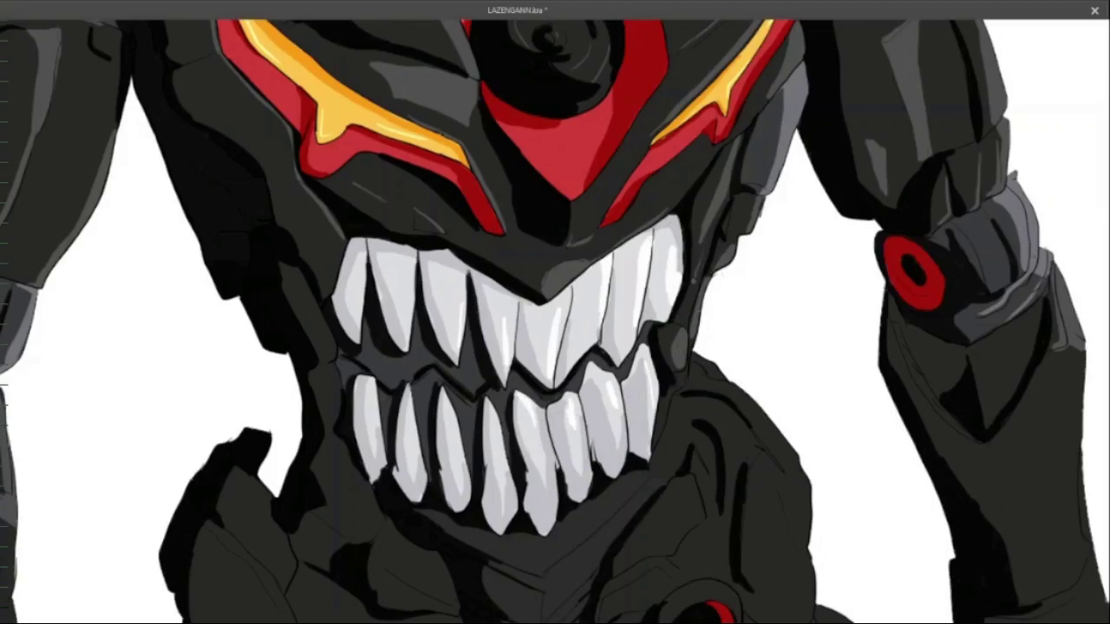
pyautogui.scroll(-2, 961, 136)
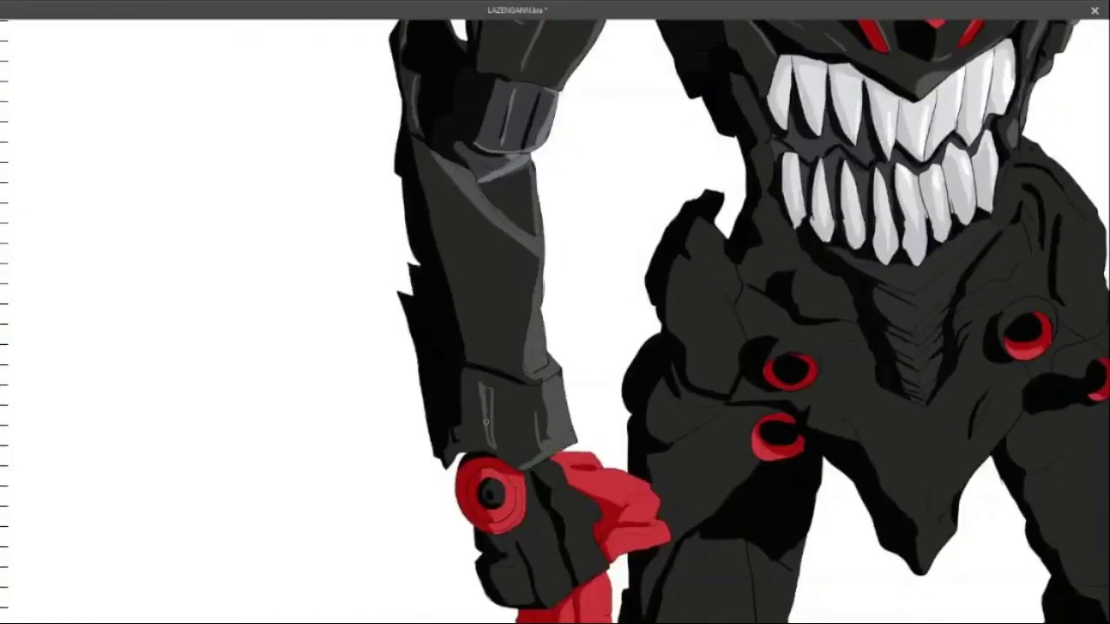
# - Highlight the forearm and hand in grey and the red fist in lighter red
pyautogui.moveTo(468, 257); pyautogui.dragTo(473, 356)
pyautogui.moveTo(512, 478); pyautogui.dragTo(548, 579)
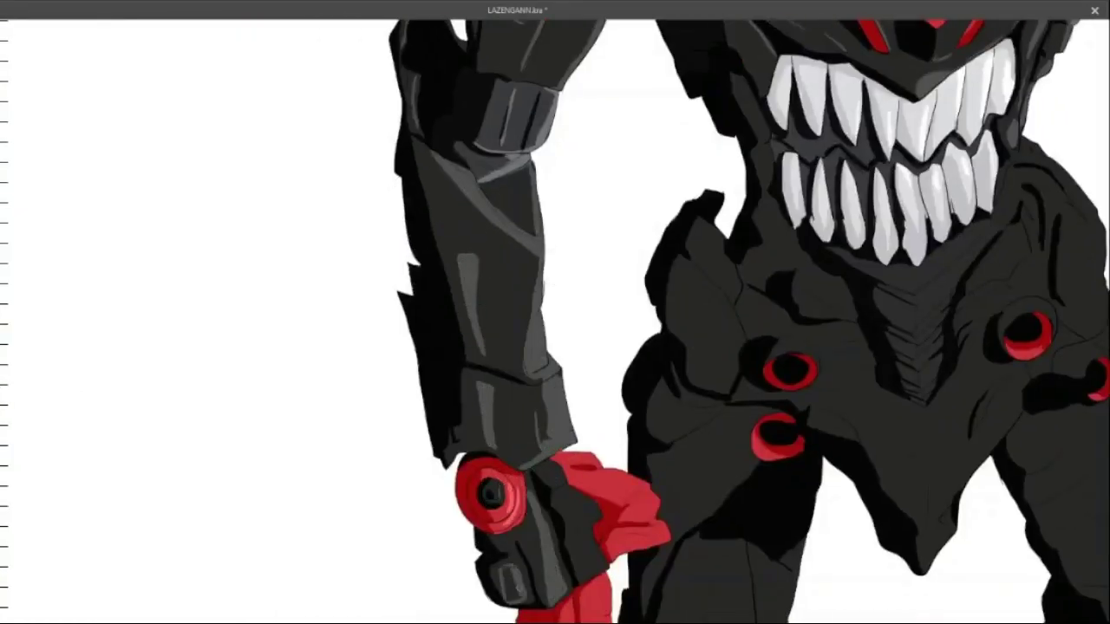
pyautogui.moveTo(567, 499); pyautogui.dragTo(591, 568)
pyautogui.moveTo(602, 473); pyautogui.dragTo(645, 510)
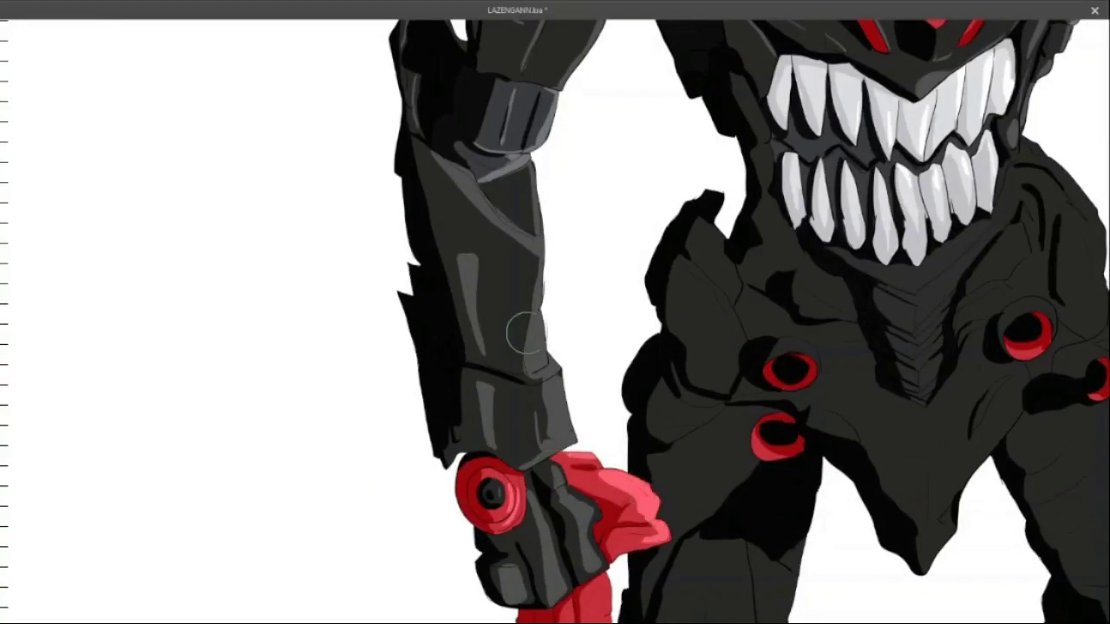
pyautogui.moveTo(524, 332); pyautogui.dragTo(403, 137)
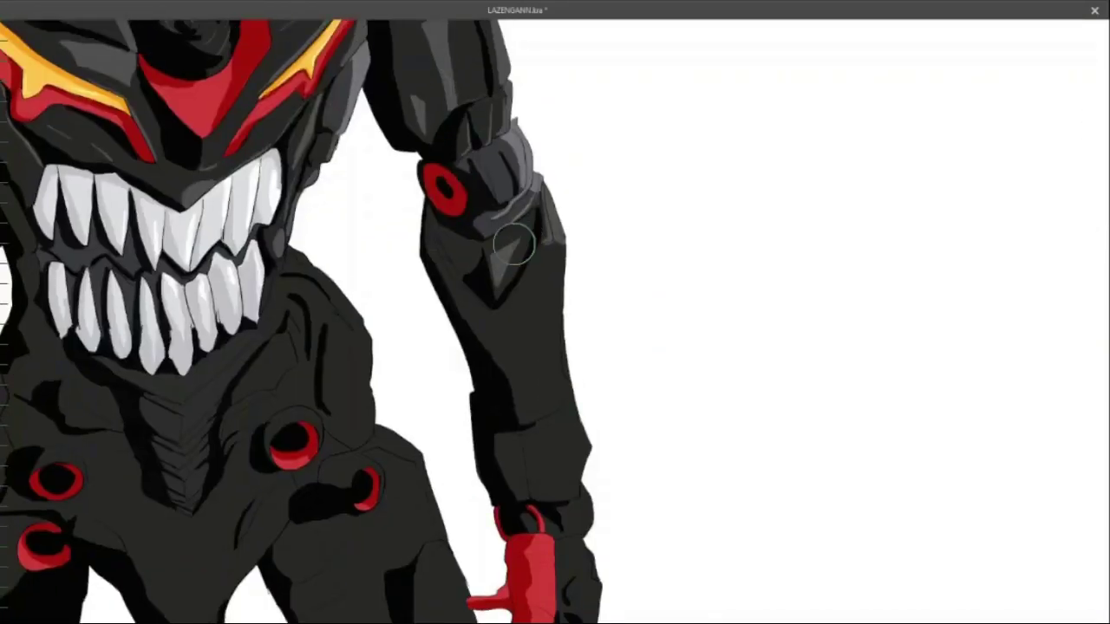
pyautogui.moveTo(513, 245); pyautogui.dragTo(581, 494)
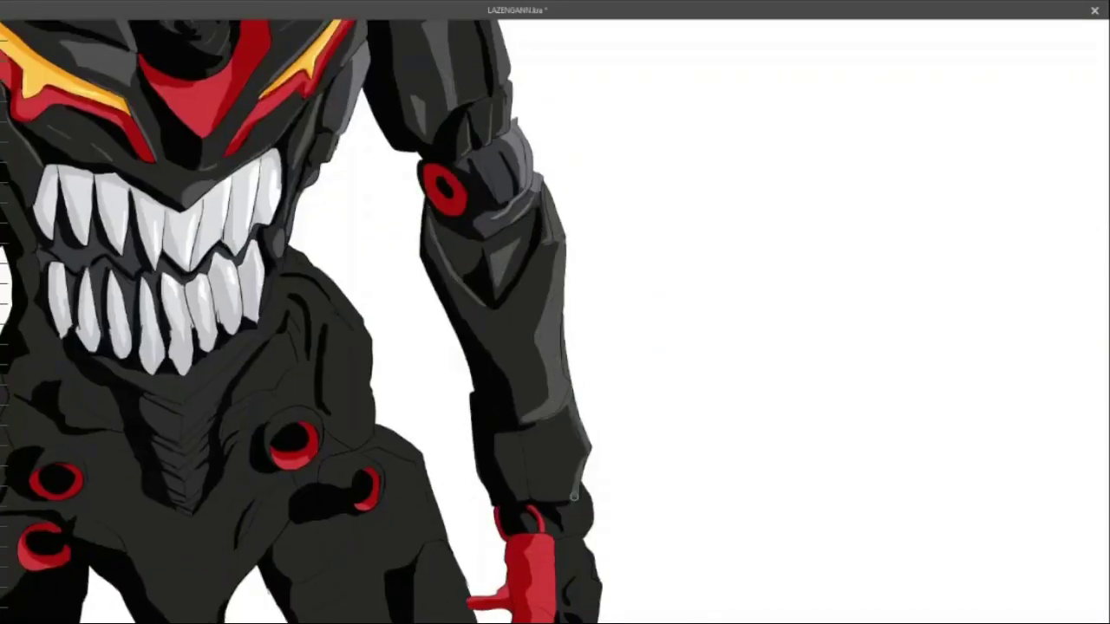
pyautogui.moveTo(563, 408); pyautogui.dragTo(554, 395)
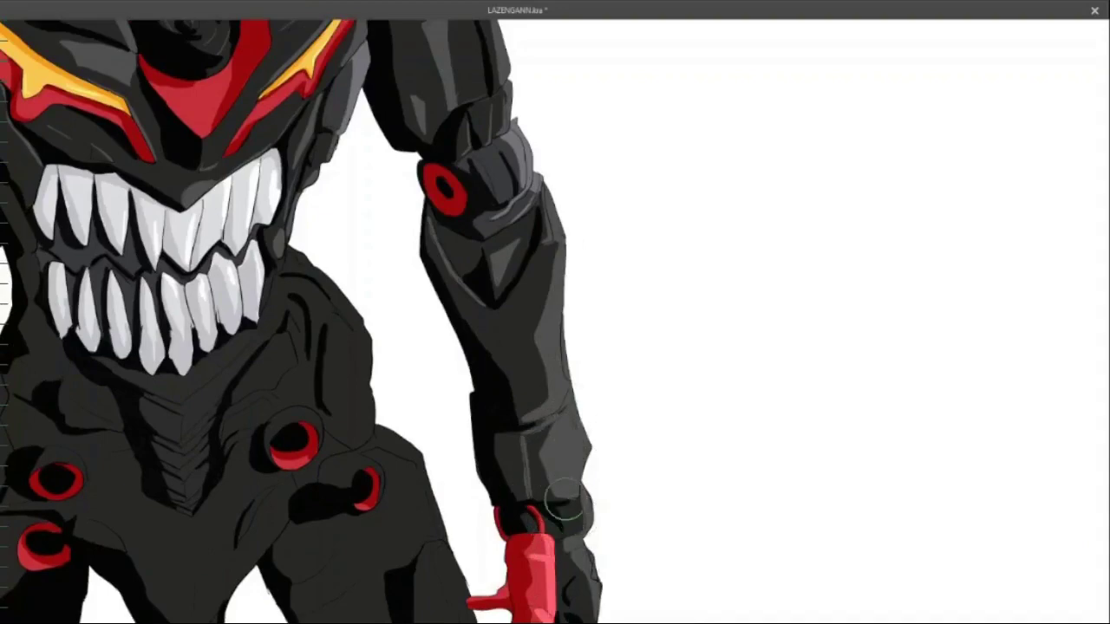
pyautogui.moveTo(554, 537); pyautogui.dragTo(504, 342)
# - Add grey highlights along the upper arm, shoulder edge and lower forearm
pyautogui.moveTo(453, 72); pyautogui.dragTo(442, 139)
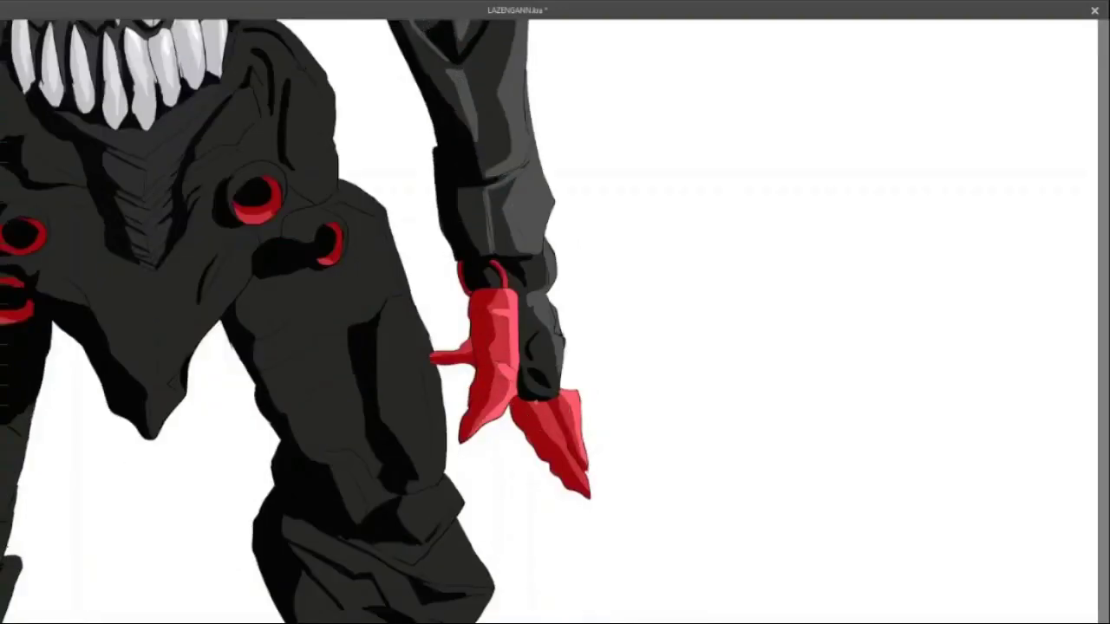
pyautogui.moveTo(260, 182); pyautogui.dragTo(222, 141)
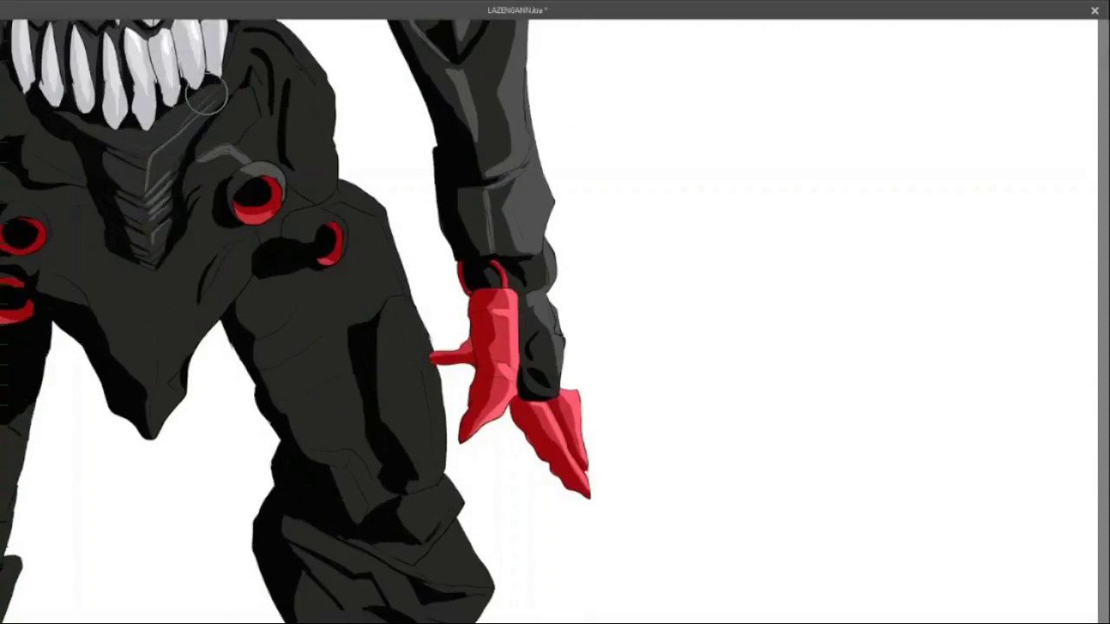
pyautogui.moveTo(321, 77); pyautogui.dragTo(295, 195)
pyautogui.moveTo(367, 213); pyautogui.dragTo(399, 320)
pyautogui.moveTo(369, 271)
pyautogui.mouseDown()
pyautogui.moveTo(308, 343)
pyautogui.moveTo(339, 359)
pyautogui.moveTo(367, 470)
pyautogui.mouseUp()
pyautogui.moveTo(392, 555); pyautogui.dragTo(460, 486)
pyautogui.moveTo(174, 305); pyautogui.dragTo(386, 428)
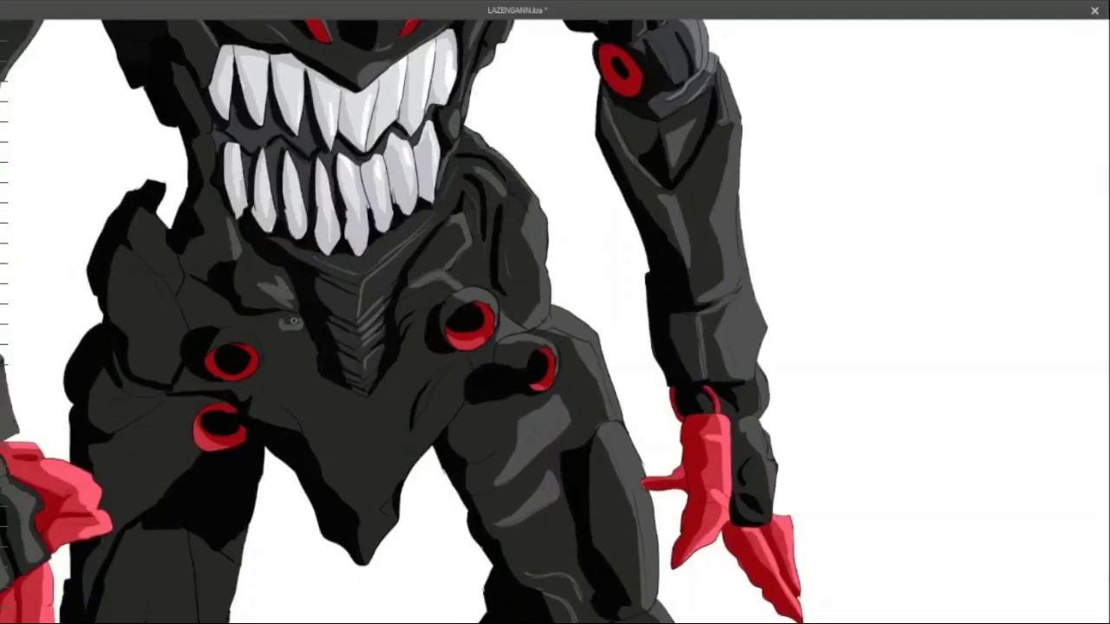
# - Highlight the lower torso, left shoulder panel and hip panel, adding thin V-lines
pyautogui.moveTo(366, 532); pyautogui.dragTo(382, 421)
pyautogui.moveTo(477, 464); pyautogui.dragTo(416, 390)
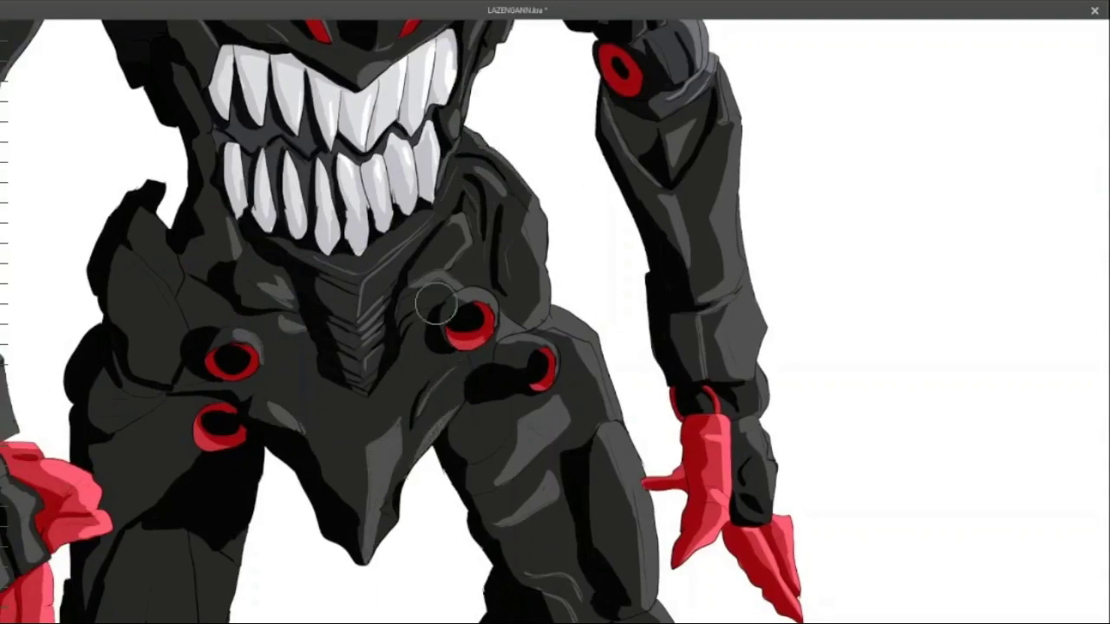
pyautogui.moveTo(184, 328); pyautogui.dragTo(163, 382)
pyautogui.moveTo(178, 321); pyautogui.dragTo(216, 270)
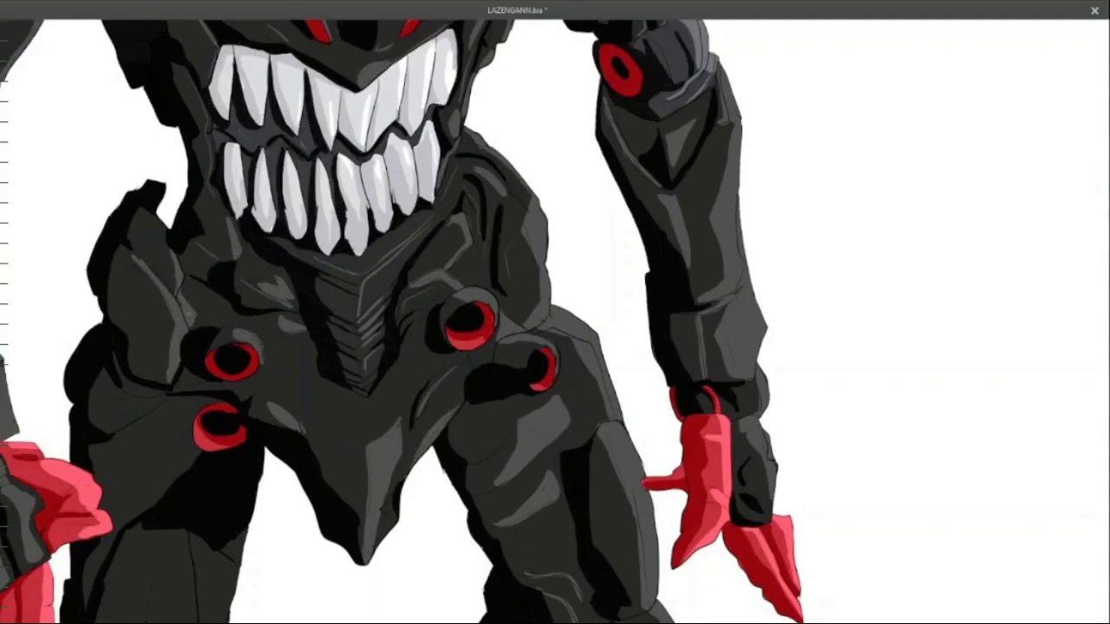
pyautogui.moveTo(111, 397); pyautogui.dragTo(178, 406)
pyautogui.moveTo(180, 409); pyautogui.dragTo(128, 456)
pyautogui.moveTo(385, 400); pyautogui.dragTo(325, 415)
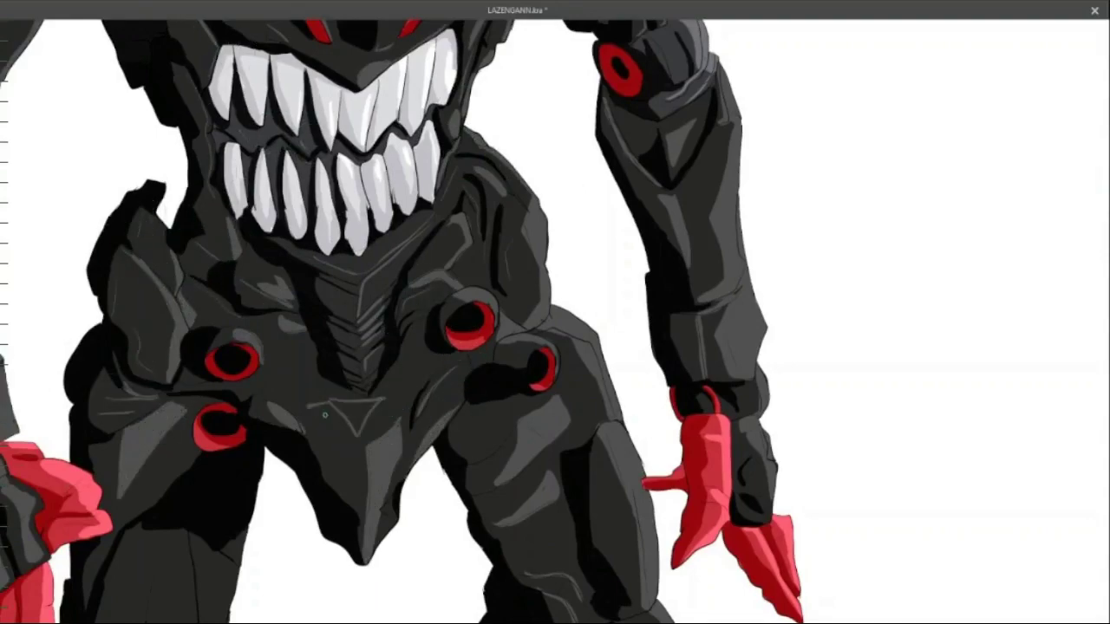
# - Enlarge the brush and shade the thighs, knees and inside the red knee ring in grey
pyautogui.press(']')
pyautogui.press(']')
pyautogui.press(']')
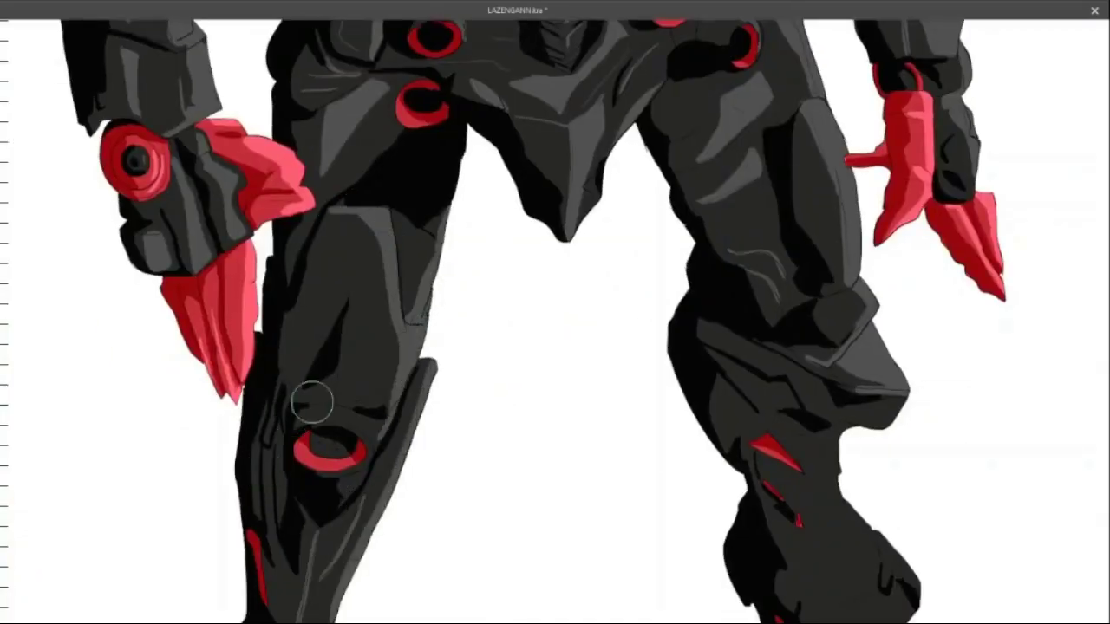
pyautogui.moveTo(312, 401); pyautogui.dragTo(348, 313)
pyautogui.moveTo(329, 412); pyautogui.dragTo(181, 278)
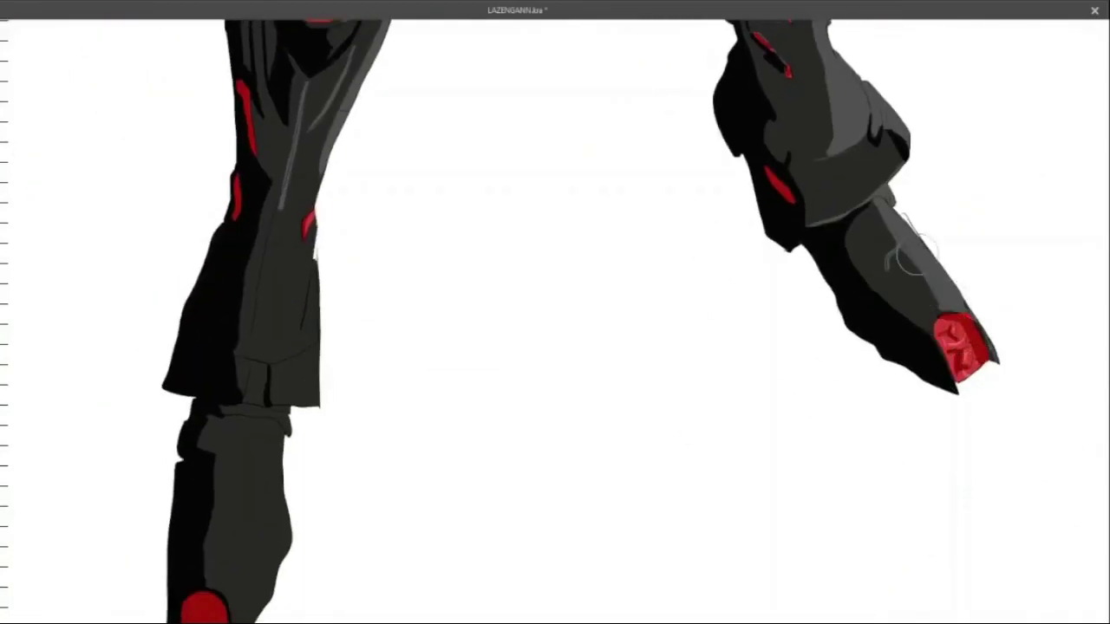
pyautogui.moveTo(311, 217)
pyautogui.mouseDown()
pyautogui.moveTo(301, 334)
pyautogui.moveTo(286, 360)
pyautogui.mouseUp()
pyautogui.moveTo(316, 291)
pyautogui.mouseDown()
pyautogui.moveTo(247, 429)
pyautogui.moveTo(230, 492)
pyautogui.mouseUp()
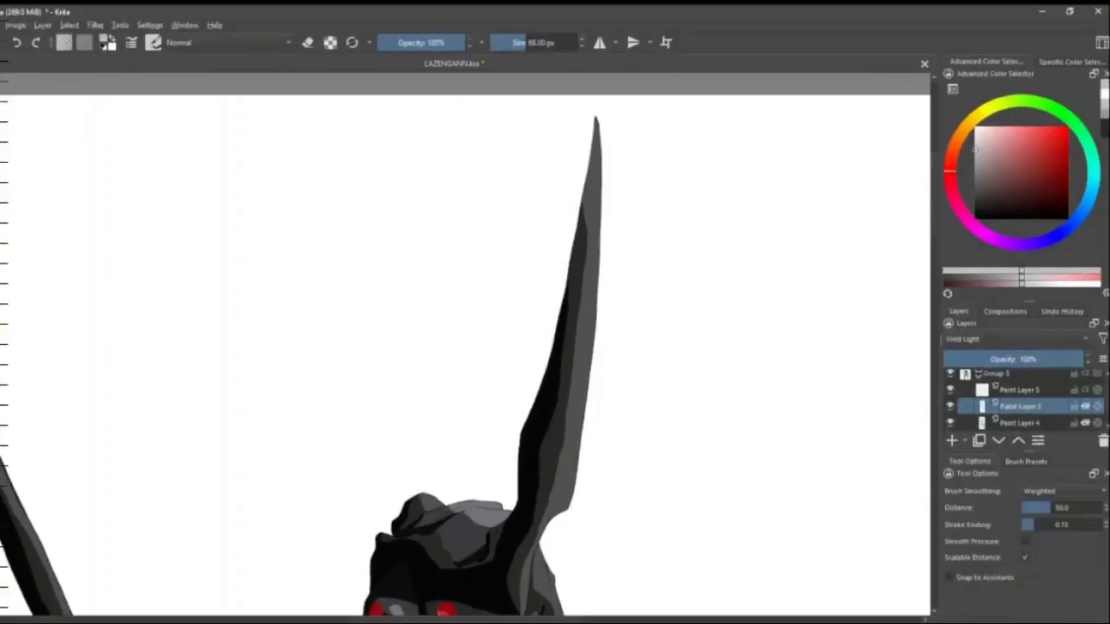
# - Switch to canvas-only view and paint a light highlight along the horn
pyautogui.press('Tab')
pyautogui.moveTo(557, 69); pyautogui.dragTo(552, 161)
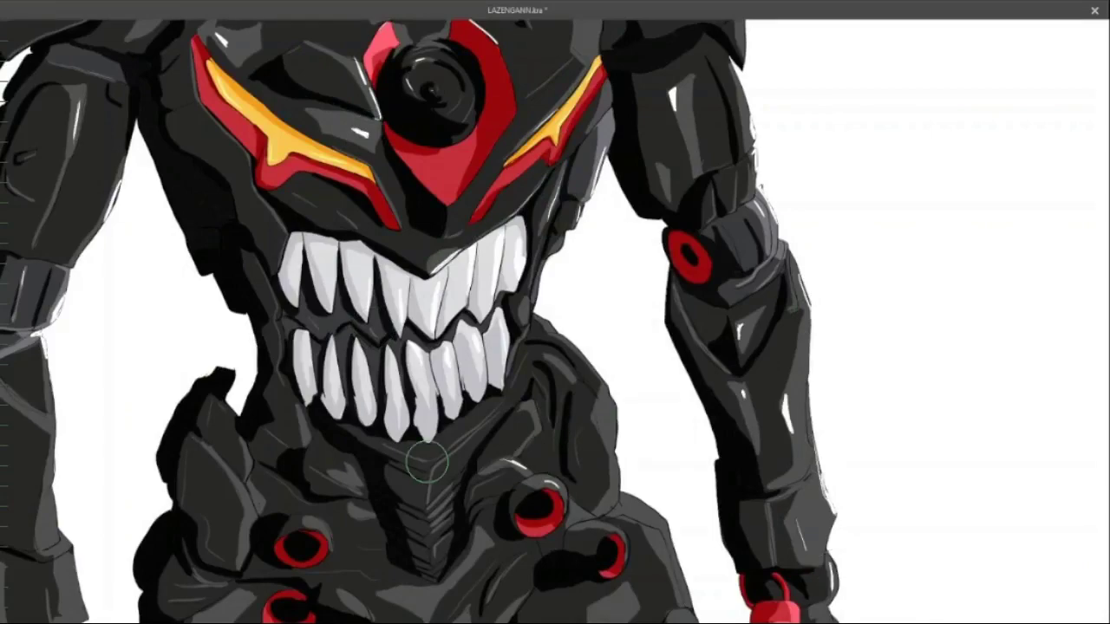
# - Paint white highlights on the thighs, crotch point and red claw
pyautogui.moveTo(329, 438); pyautogui.dragTo(529, 247)
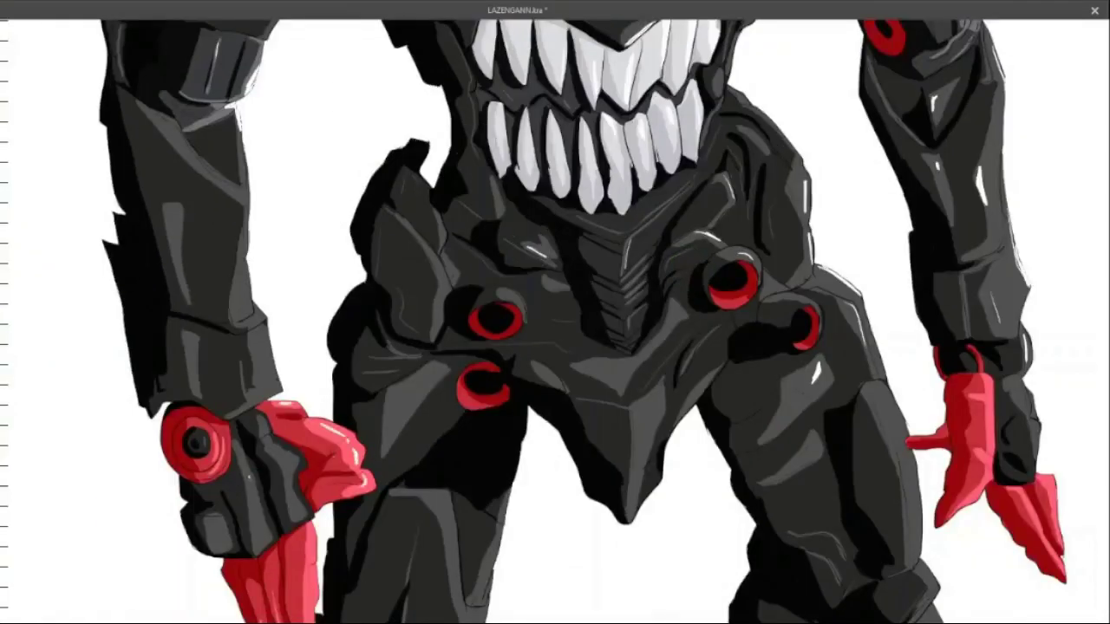
pyautogui.moveTo(459, 503); pyautogui.dragTo(453, 607)
pyautogui.moveTo(637, 416); pyautogui.dragTo(630, 511)
pyautogui.moveTo(814, 438); pyautogui.dragTo(806, 464)
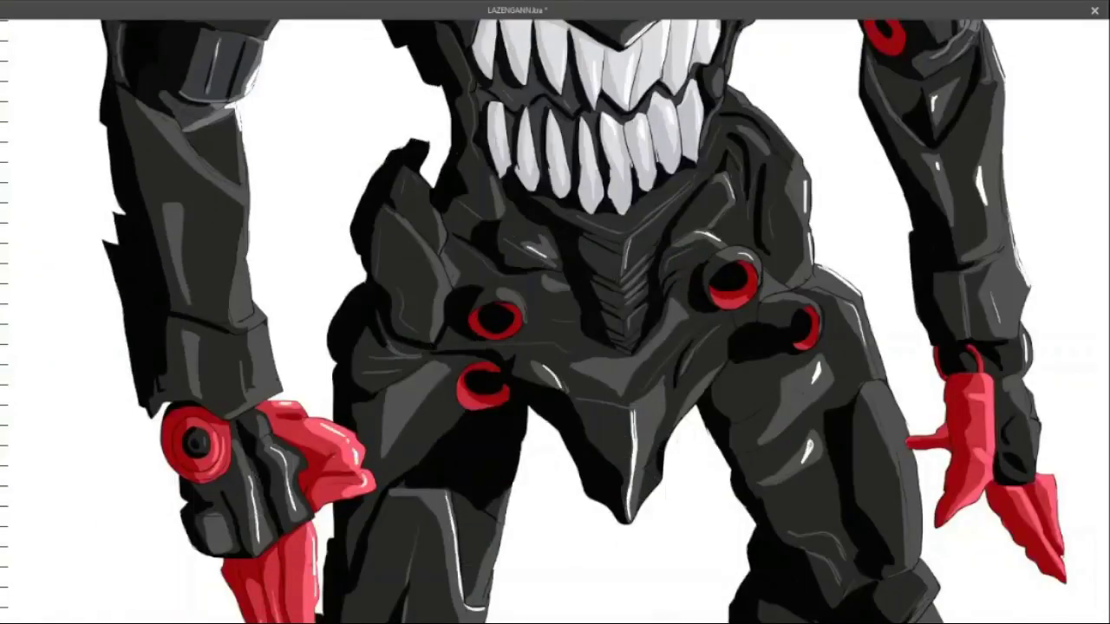
pyautogui.moveTo(760, 144); pyautogui.dragTo(494, 52)
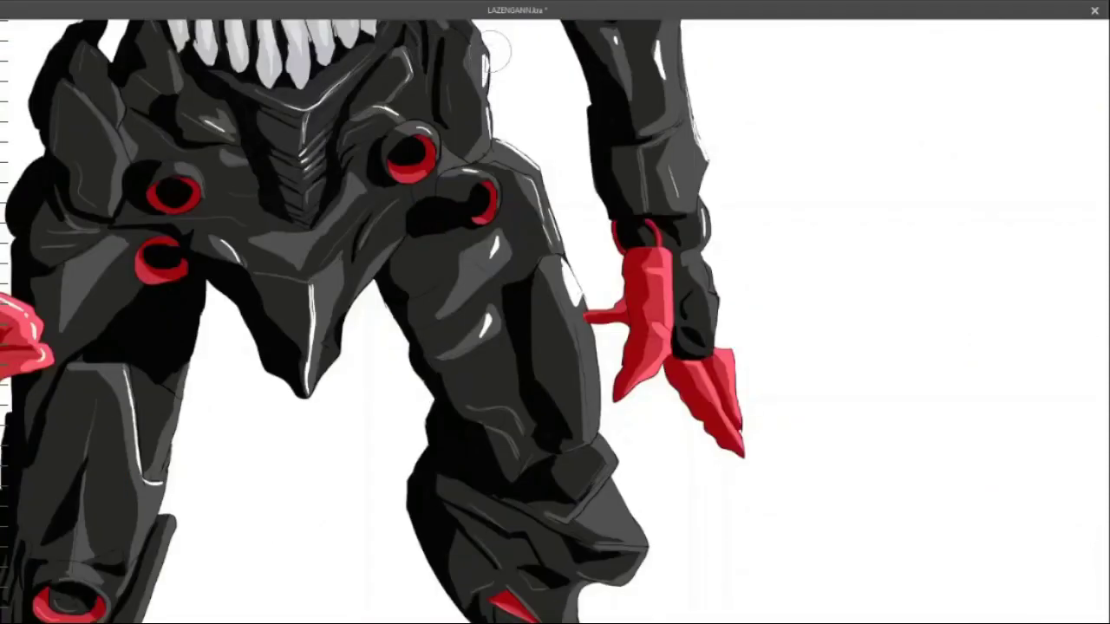
pyautogui.moveTo(704, 368); pyautogui.dragTo(735, 438)
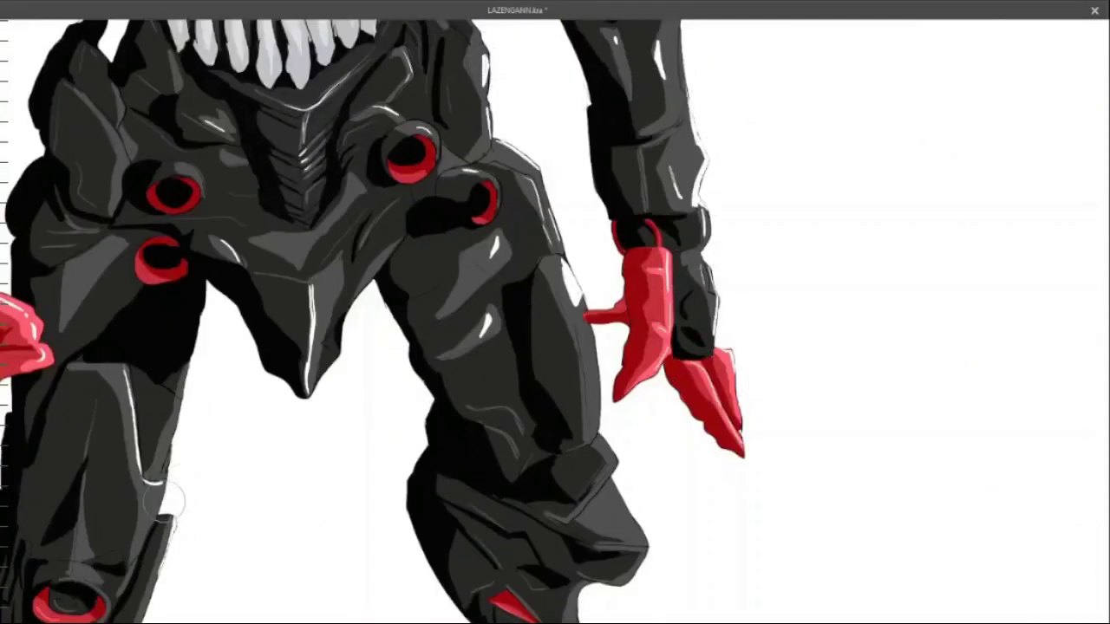
pyautogui.moveTo(589, 338); pyautogui.dragTo(794, 139)
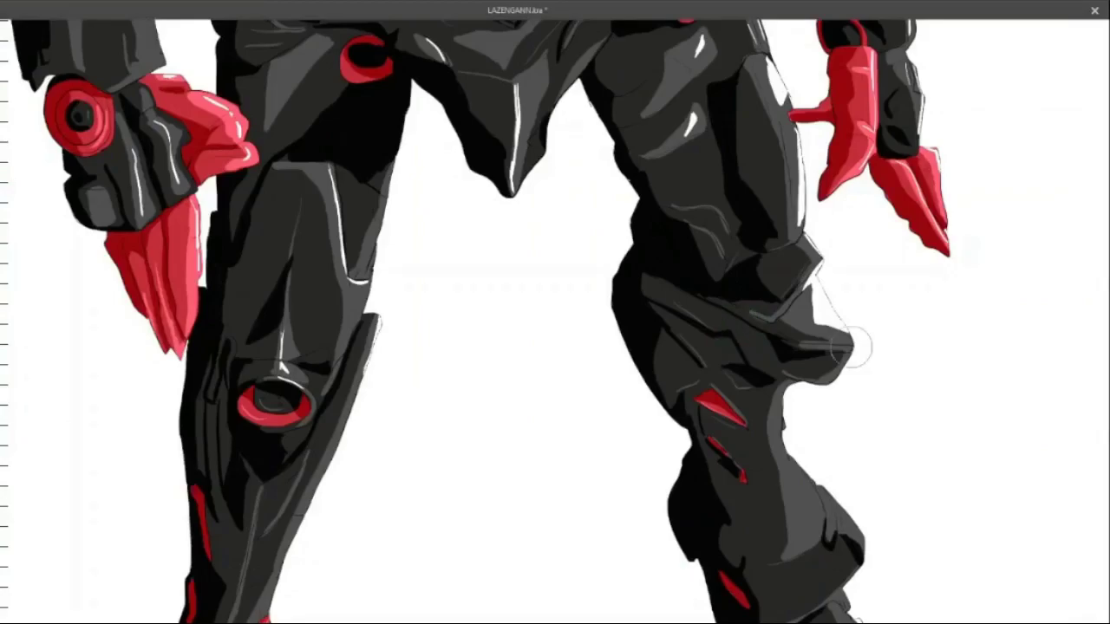
pyautogui.scroll(-5, 225, 364)
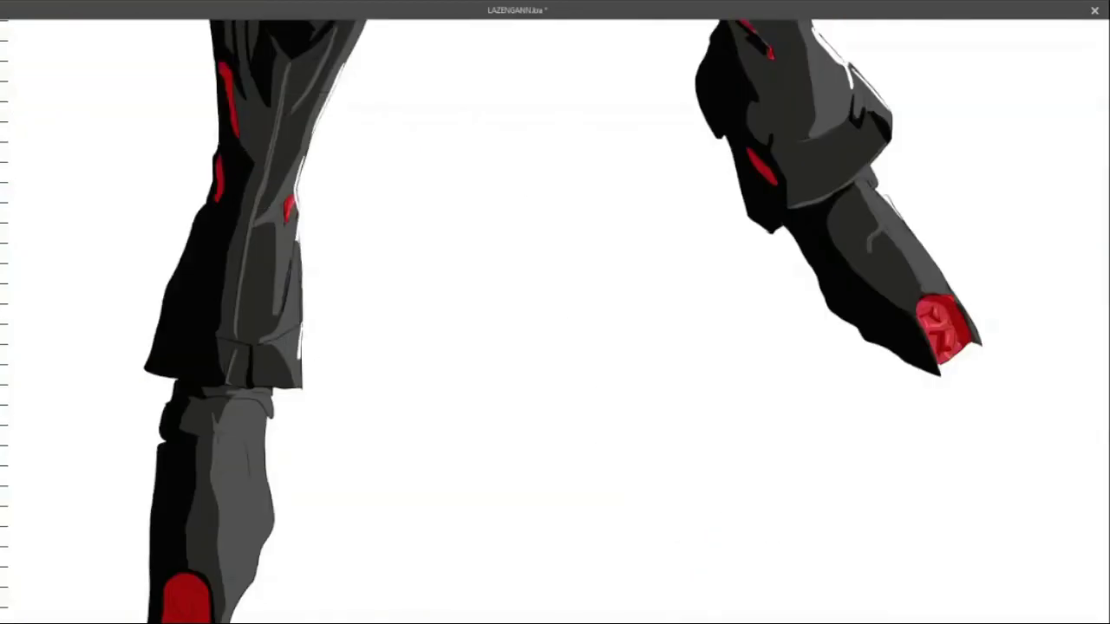